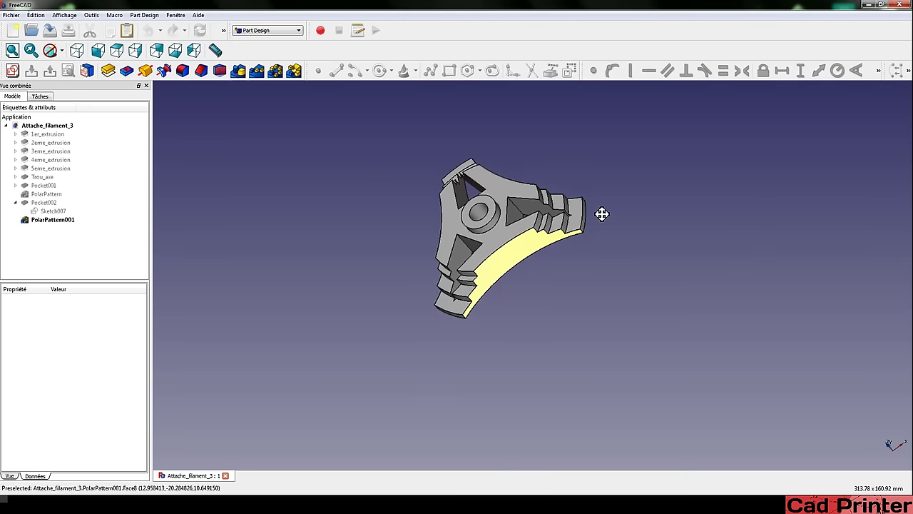
# Step: Orbit the Attache_filament_3 part to inspect it, then close its document
pyautogui.moveTo(604, 212)
pyautogui.mouseDown(button='middle')
pyautogui.moveTo(551, 220)
pyautogui.moveTo(430, 193)
pyautogui.mouseUp(button='middle')
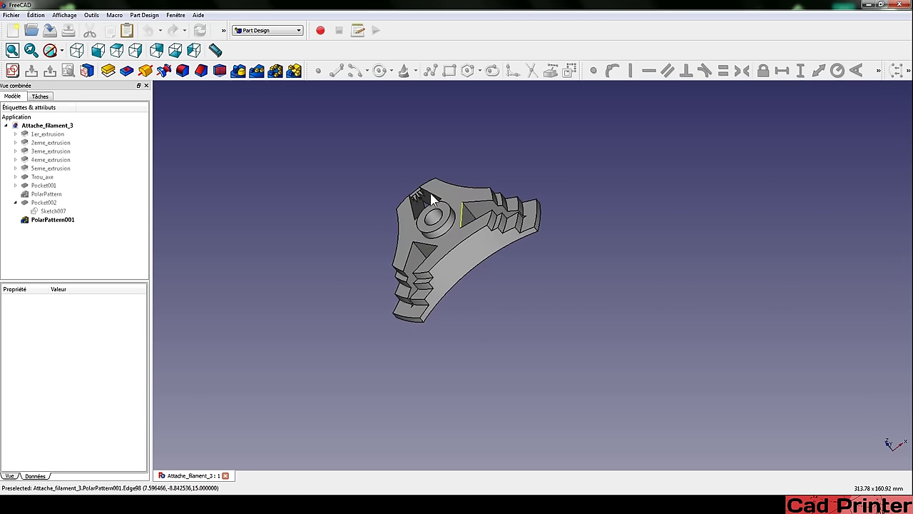
pyautogui.moveTo(392, 153); pyautogui.dragTo(366, 173, button='middle')
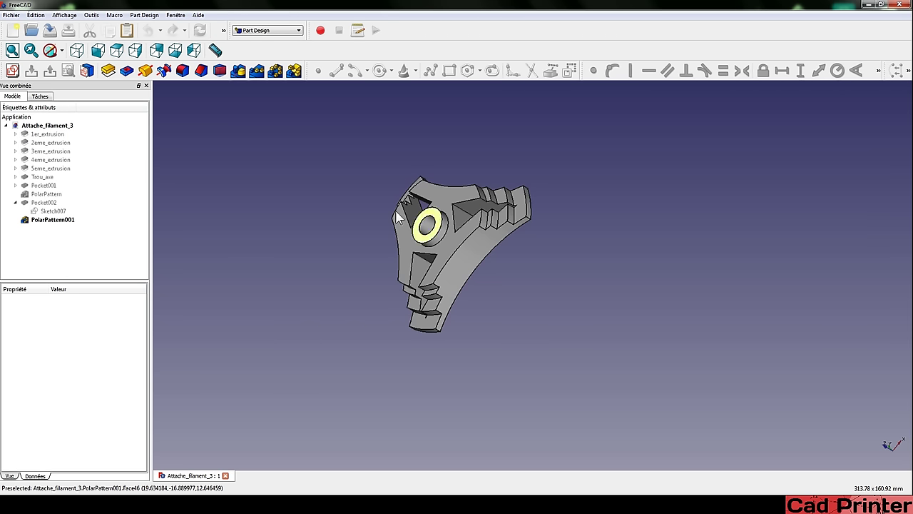
pyautogui.moveTo(367, 240)
pyautogui.mouseDown(button='middle')
pyautogui.moveTo(327, 283)
pyautogui.moveTo(333, 244)
pyautogui.moveTo(322, 257)
pyautogui.mouseUp(button='middle')
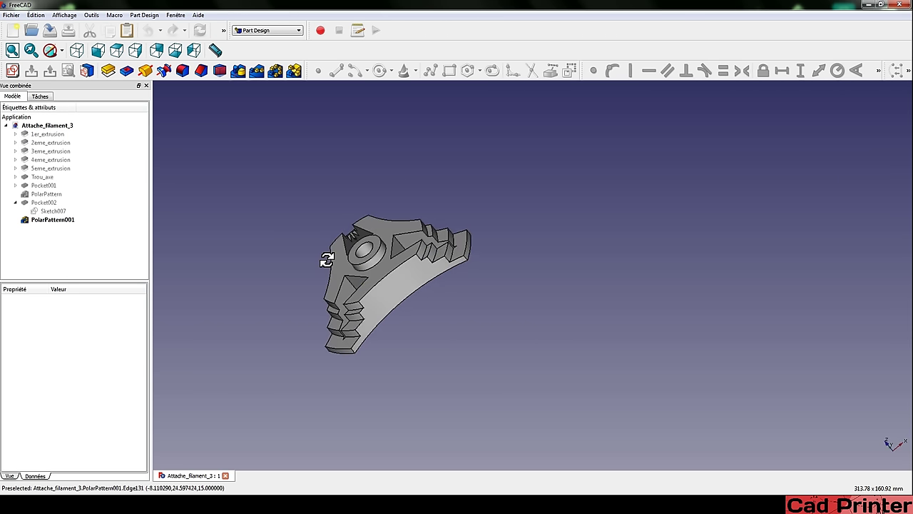
pyautogui.moveTo(402, 187)
pyautogui.mouseDown(button='middle')
pyautogui.moveTo(319, 185)
pyautogui.moveTo(459, 230)
pyautogui.moveTo(537, 310)
pyautogui.moveTo(486, 272)
pyautogui.mouseUp(button='middle')
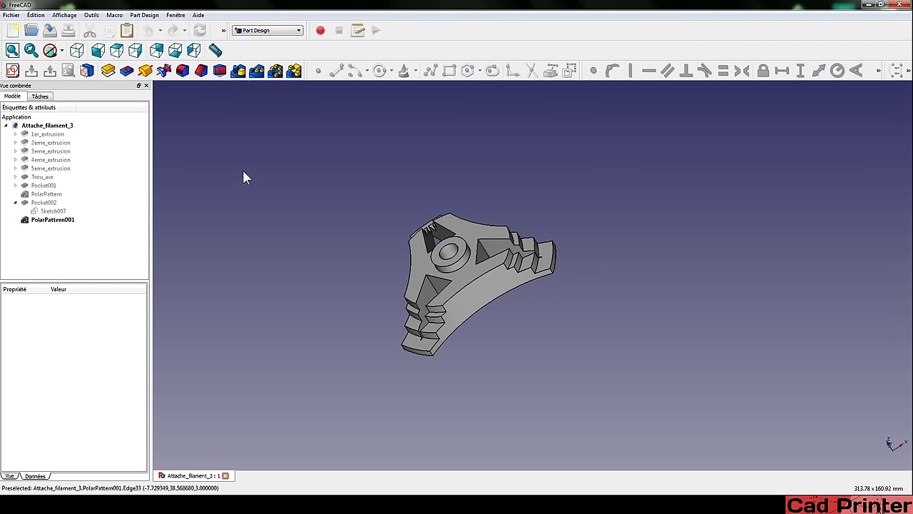
pyautogui.moveTo(469, 219)
pyautogui.mouseDown(button='middle')
pyautogui.moveTo(418, 224)
pyautogui.moveTo(403, 240)
pyautogui.moveTo(362, 226)
pyautogui.mouseUp(button='middle')
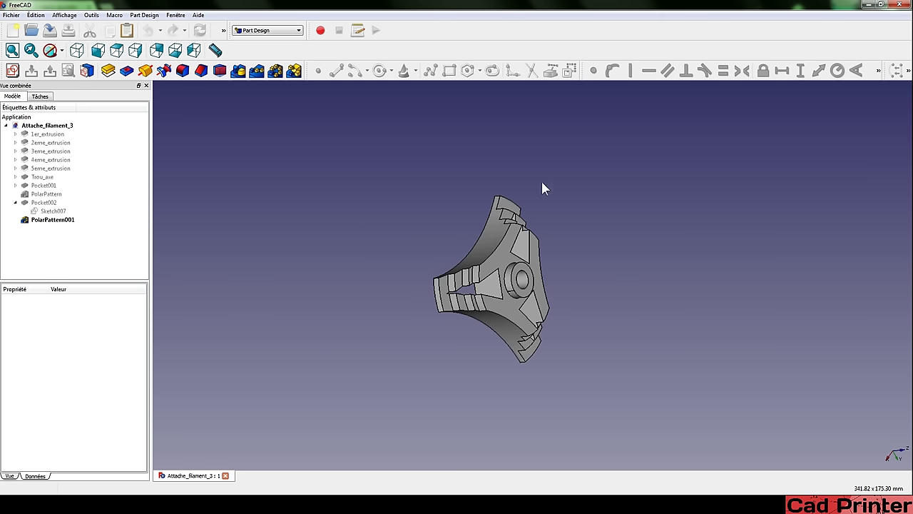
pyautogui.click(224, 476)
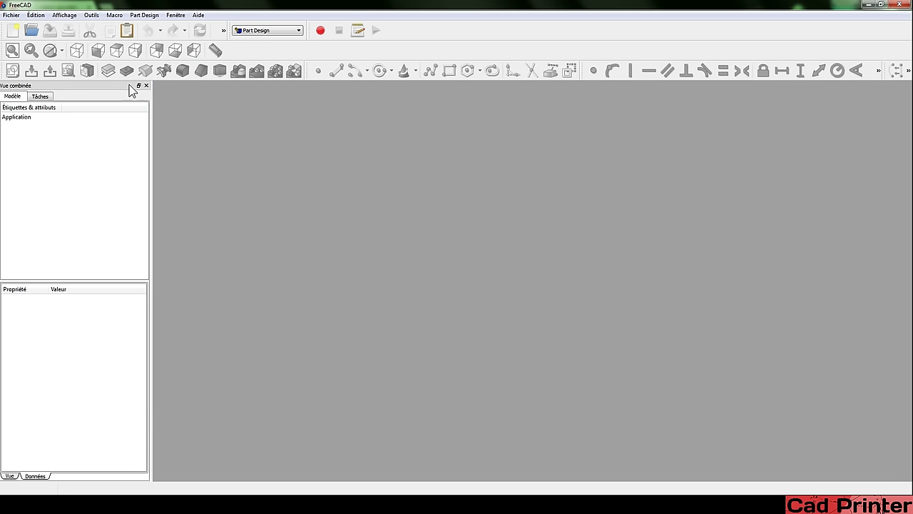
# Step: Create a new document and start a sketch on the XY plane
pyautogui.click(8, 16)
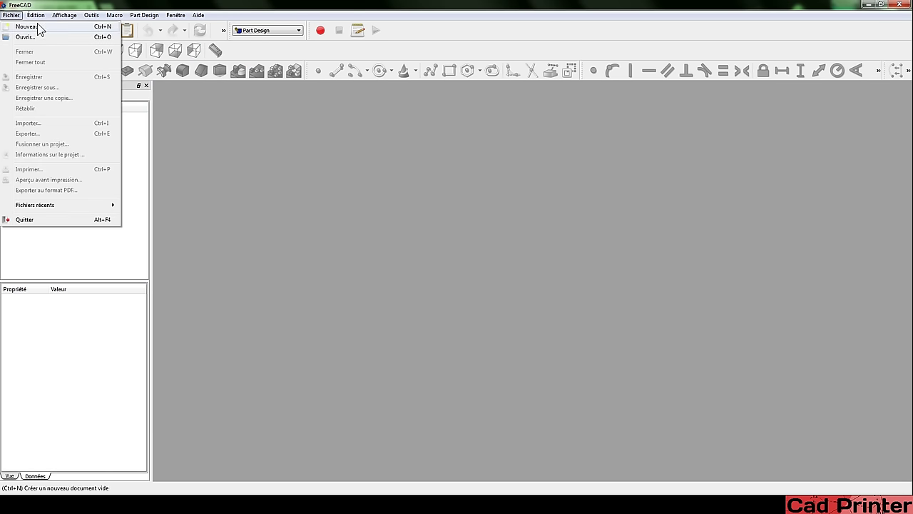
pyautogui.click(36, 26)
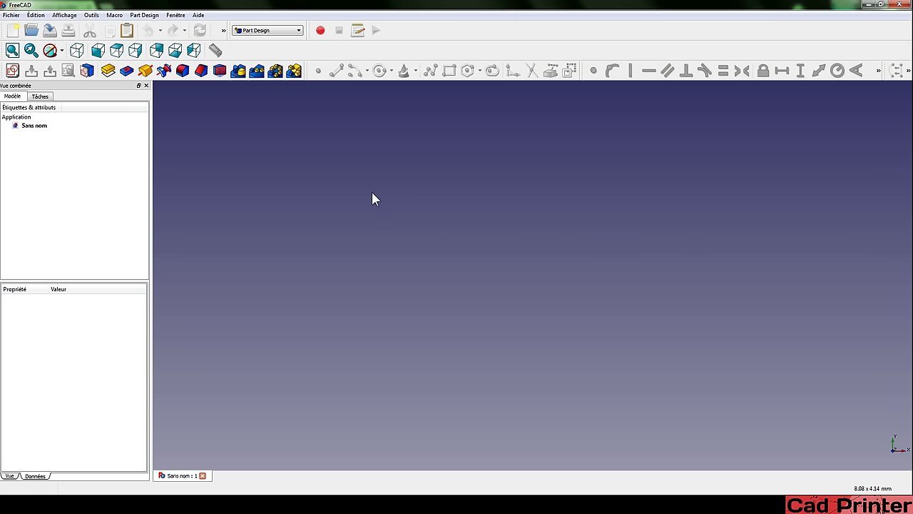
pyautogui.click(12, 70)
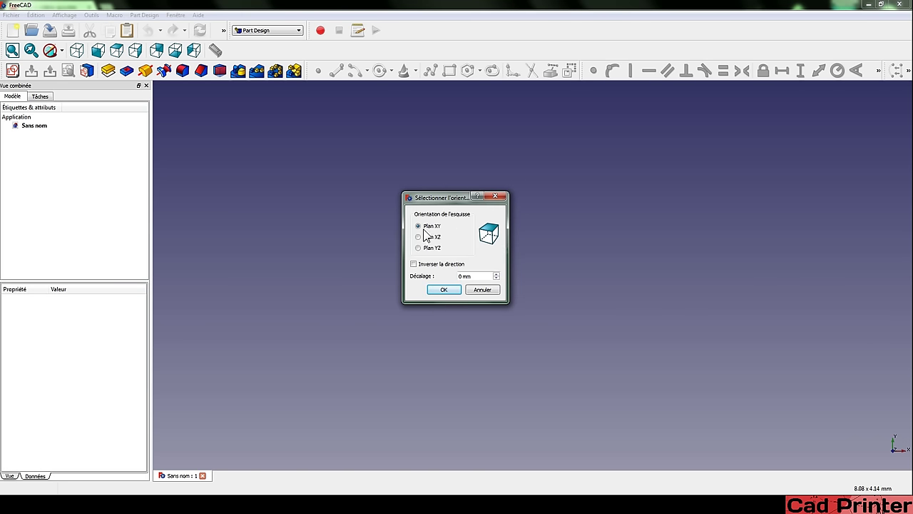
pyautogui.click(442, 290)
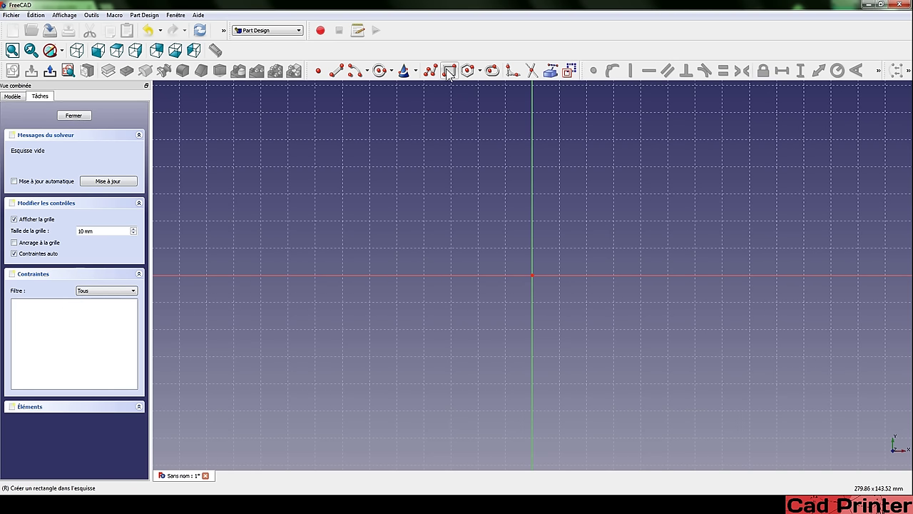
# Step: Draw a rectangle above the horizontal axis and close the sketch
pyautogui.click(449, 72)
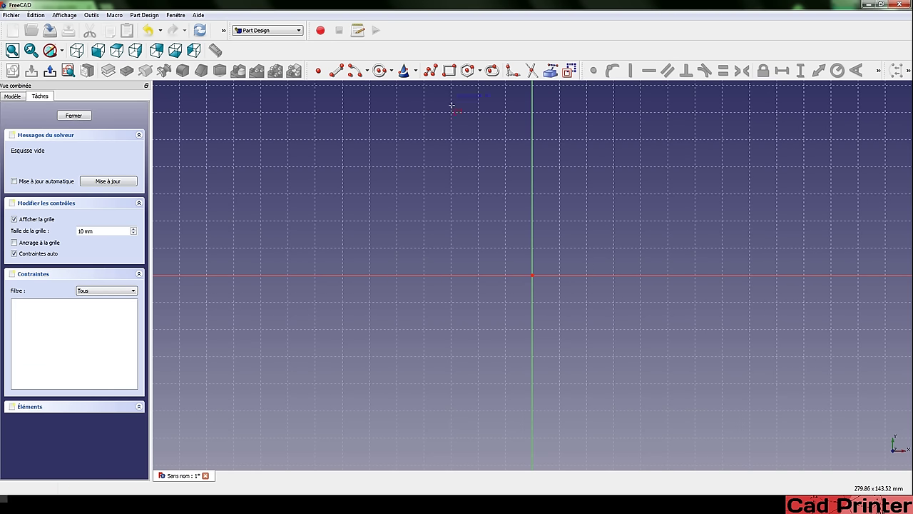
pyautogui.click(359, 124)
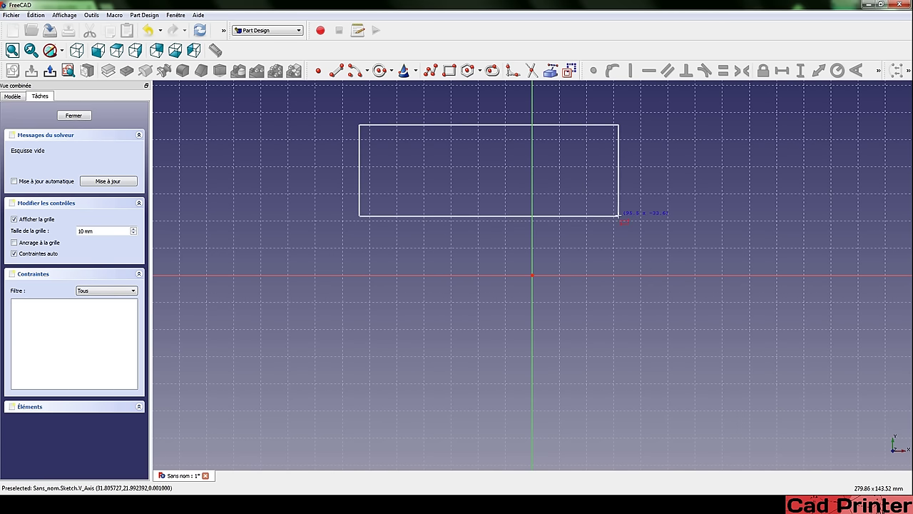
pyautogui.click(619, 215)
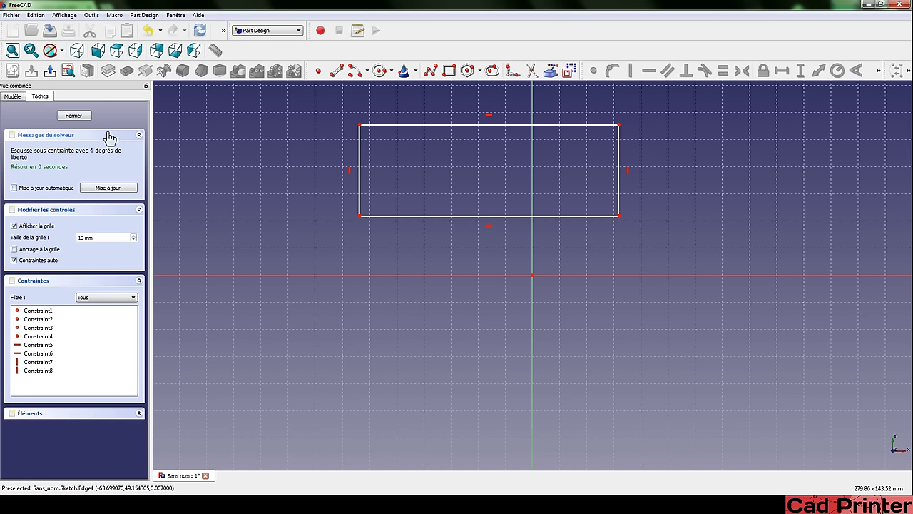
pyautogui.click(51, 78)
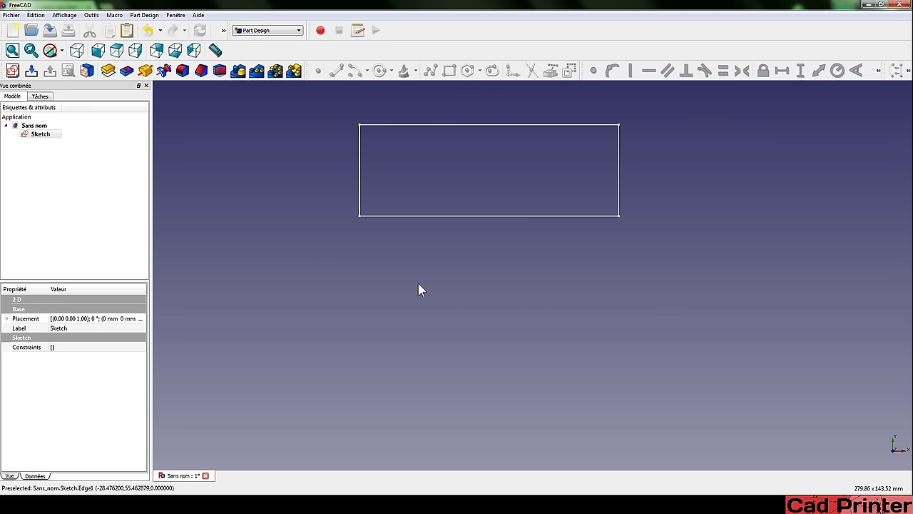
# Step: Revolve the rectangle Sketch 360° about the horizontal sketch axis and view the resulting tube
pyautogui.click(33, 137)
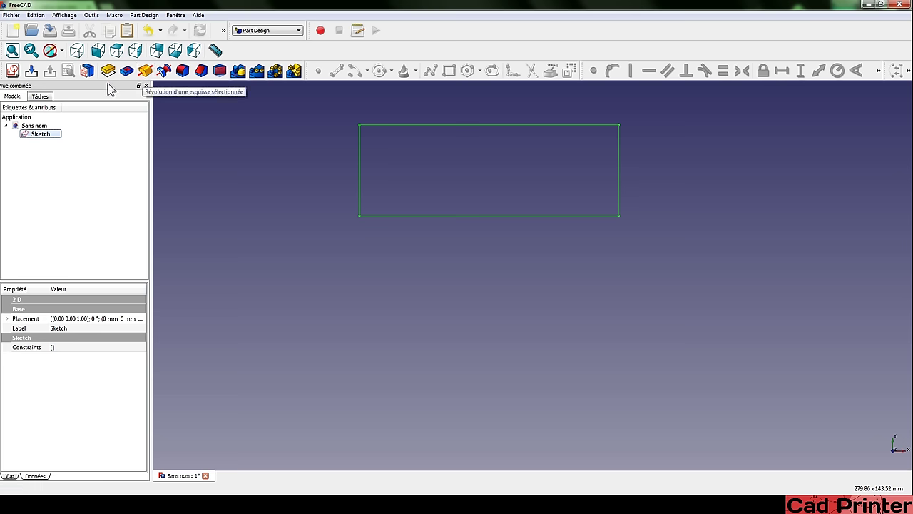
pyautogui.click(146, 70)
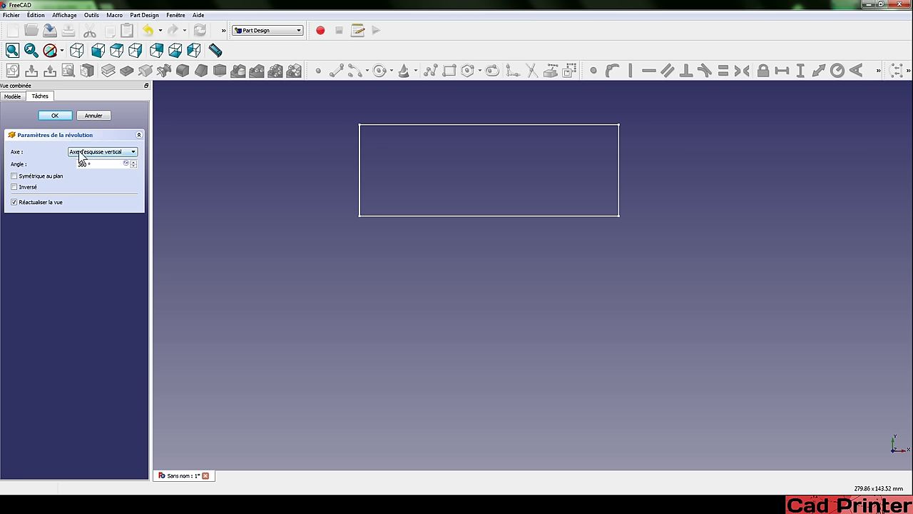
pyautogui.click(96, 152)
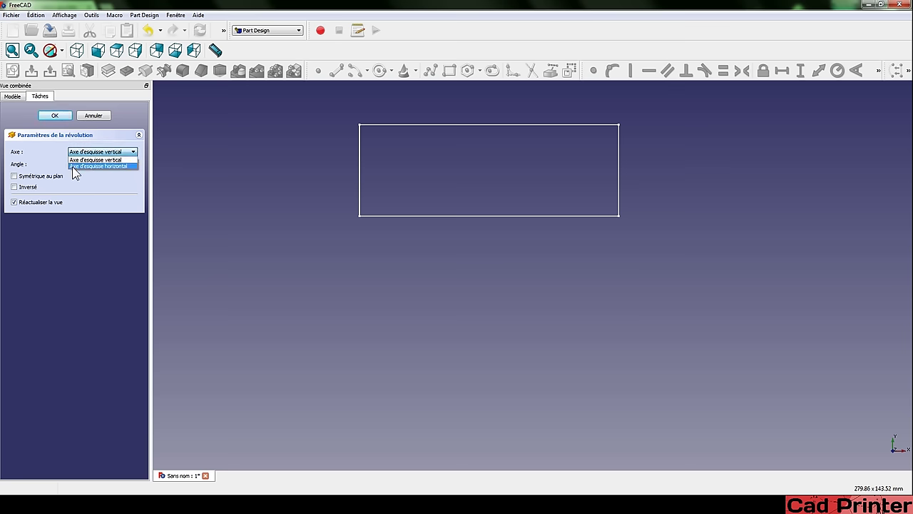
pyautogui.click(72, 167)
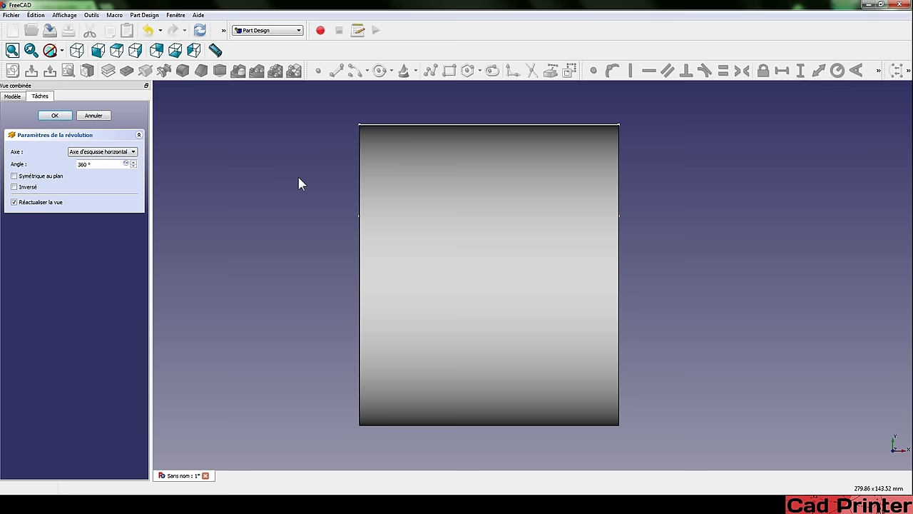
pyautogui.moveTo(320, 210); pyautogui.dragTo(418, 231, button='middle')
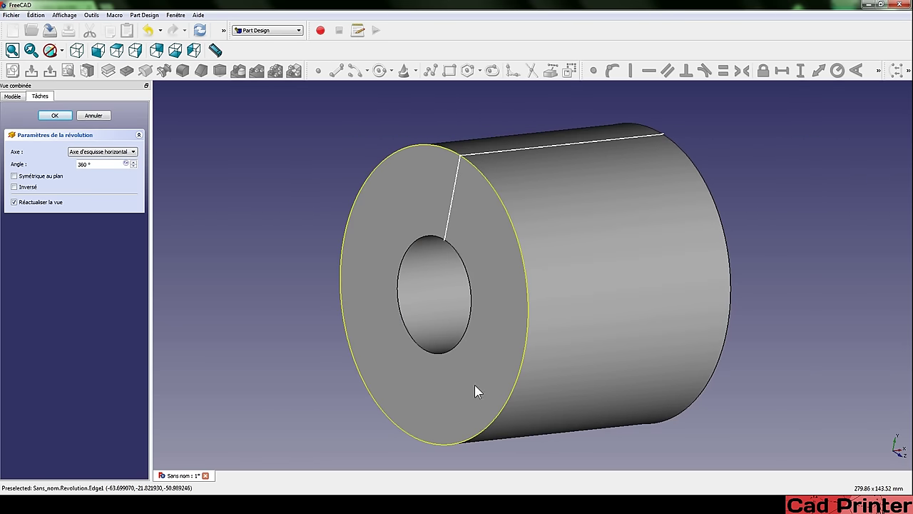
pyautogui.click(56, 116)
pyautogui.moveTo(732, 264)
pyautogui.mouseDown(button='middle')
pyautogui.moveTo(600, 226)
pyautogui.moveTo(602, 290)
pyautogui.moveTo(540, 316)
pyautogui.moveTo(395, 251)
pyautogui.mouseUp(button='middle')
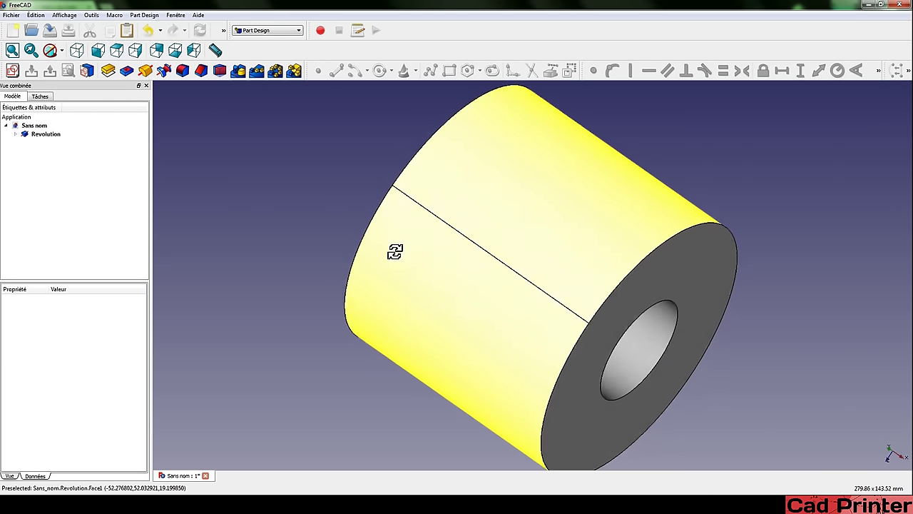
# Step: Expand the Revolution, toggle the Sketch's visibility, and inspect the cylinder from several angles
pyautogui.moveTo(394, 251); pyautogui.dragTo(401, 224, button='right')
pyautogui.moveTo(402, 224); pyautogui.dragTo(402, 200, button='middle')
pyautogui.moveTo(635, 333)
pyautogui.mouseDown(button='middle')
pyautogui.moveTo(392, 198)
pyautogui.moveTo(407, 250)
pyautogui.moveTo(453, 226)
pyautogui.moveTo(428, 259)
pyautogui.moveTo(452, 279)
pyautogui.moveTo(475, 275)
pyautogui.mouseUp(button='middle')
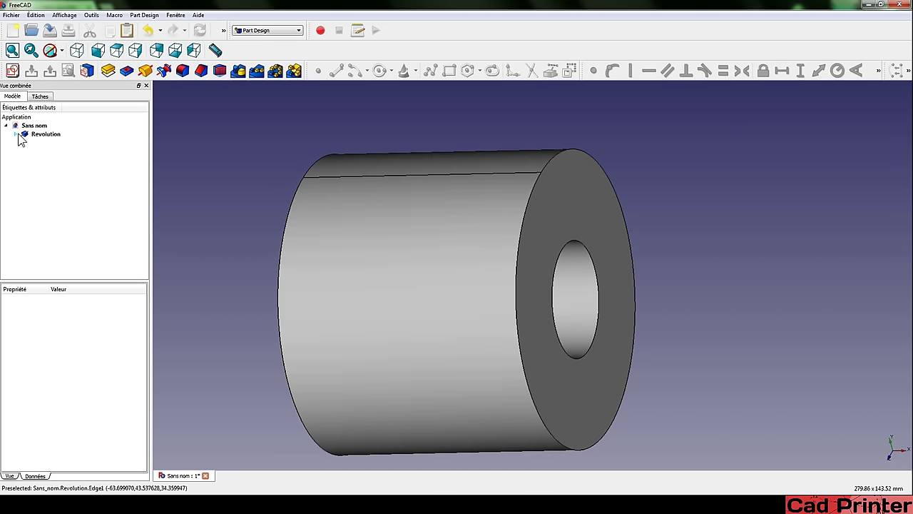
pyautogui.click(16, 135)
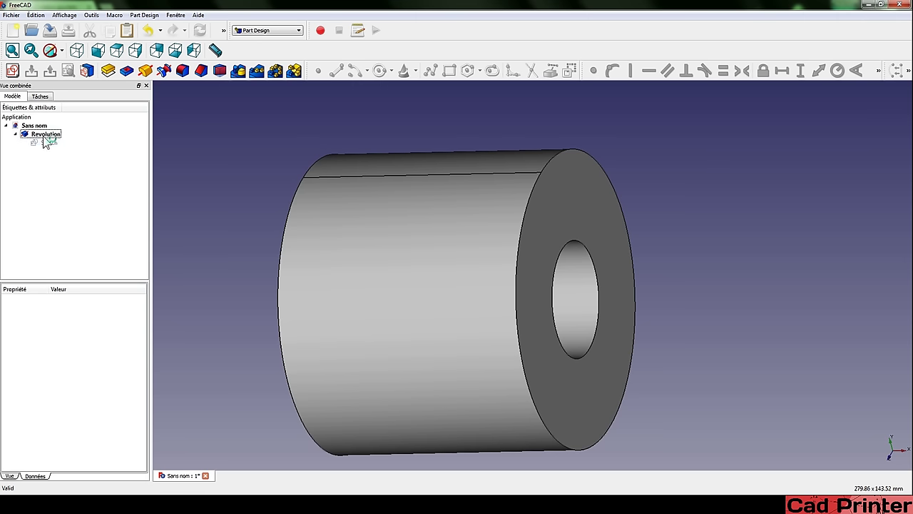
pyautogui.rightClick(42, 145)
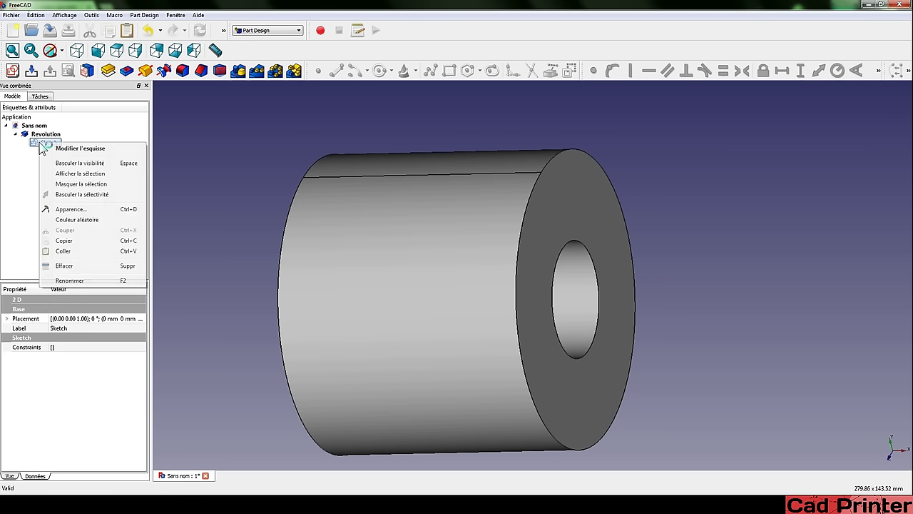
pyautogui.click(80, 165)
pyautogui.moveTo(489, 346)
pyautogui.mouseDown(button='middle')
pyautogui.moveTo(277, 321)
pyautogui.moveTo(266, 310)
pyautogui.moveTo(414, 286)
pyautogui.moveTo(734, 325)
pyautogui.moveTo(699, 328)
pyautogui.mouseUp(button='middle')
pyautogui.click(457, 280)
pyautogui.click(820, 215)
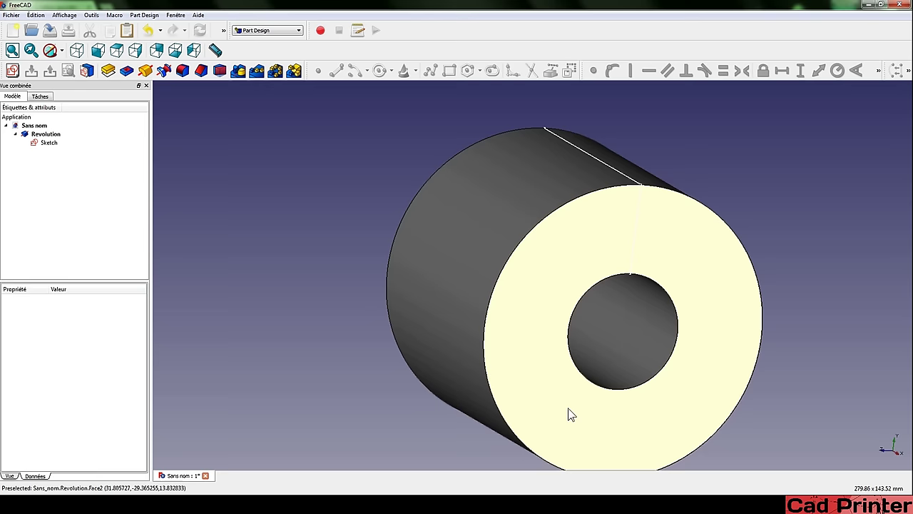
pyautogui.moveTo(532, 313)
pyautogui.mouseDown(button='middle')
pyautogui.moveTo(439, 251)
pyautogui.moveTo(434, 261)
pyautogui.mouseUp(button='middle')
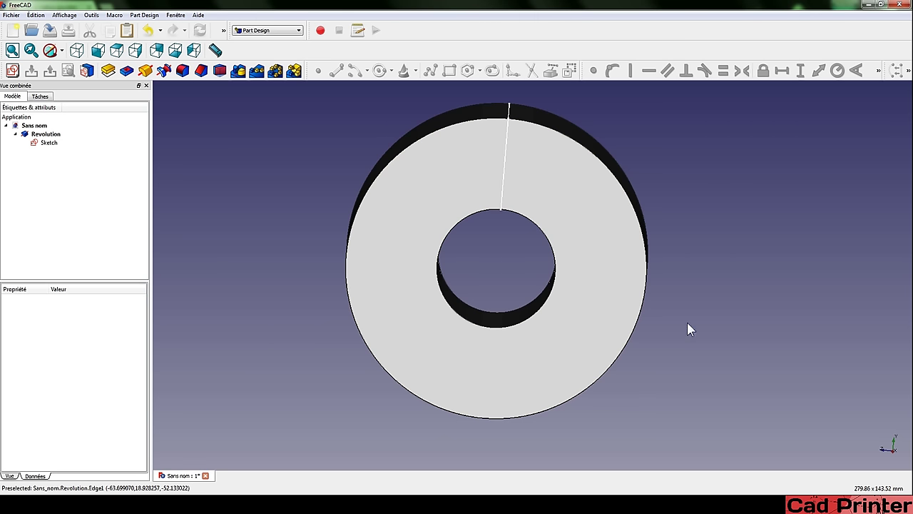
pyautogui.moveTo(382, 189)
pyautogui.mouseDown(button='middle')
pyautogui.moveTo(279, 204)
pyautogui.moveTo(402, 212)
pyautogui.moveTo(376, 252)
pyautogui.moveTo(357, 246)
pyautogui.moveTo(695, 264)
pyautogui.moveTo(673, 230)
pyautogui.moveTo(667, 240)
pyautogui.mouseUp(button='middle')
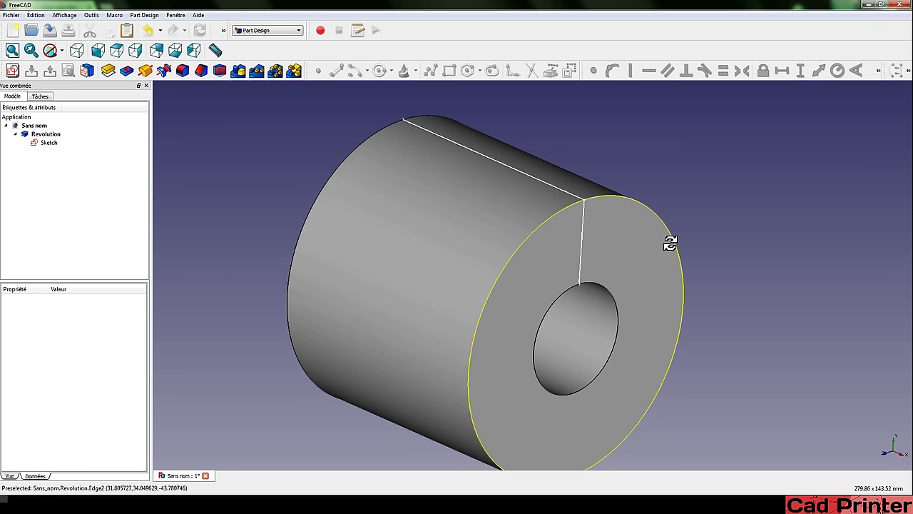
# Step: Delete the Revolution feature and its rectangle Sketch
pyautogui.click(31, 134)
pyautogui.press('Delete')
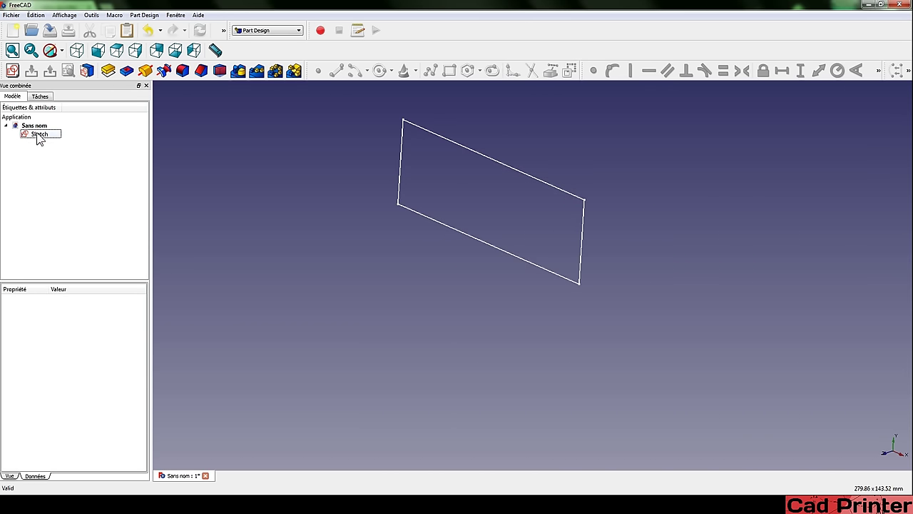
pyautogui.click(38, 136)
pyautogui.press('Delete')
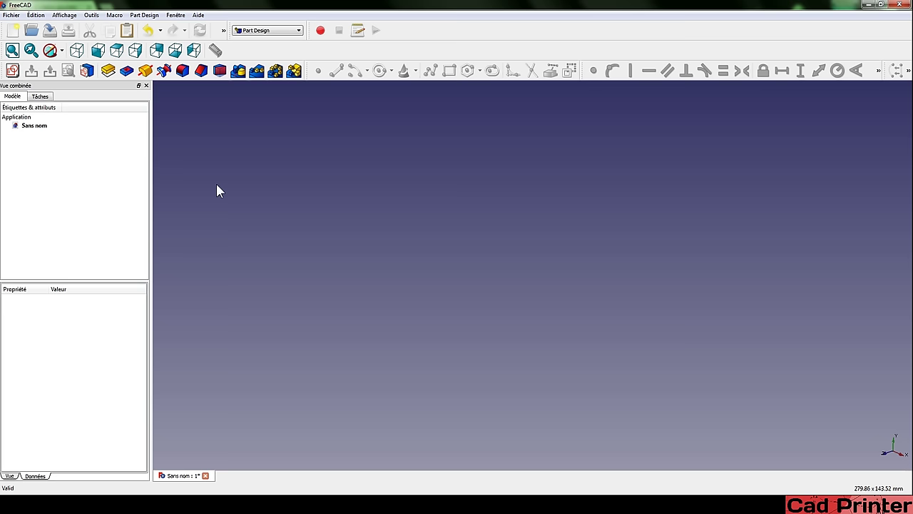
# Step: Start a new sketch and begin a polyline with the tall left edge, top edge and first drop
pyautogui.click(13, 75)
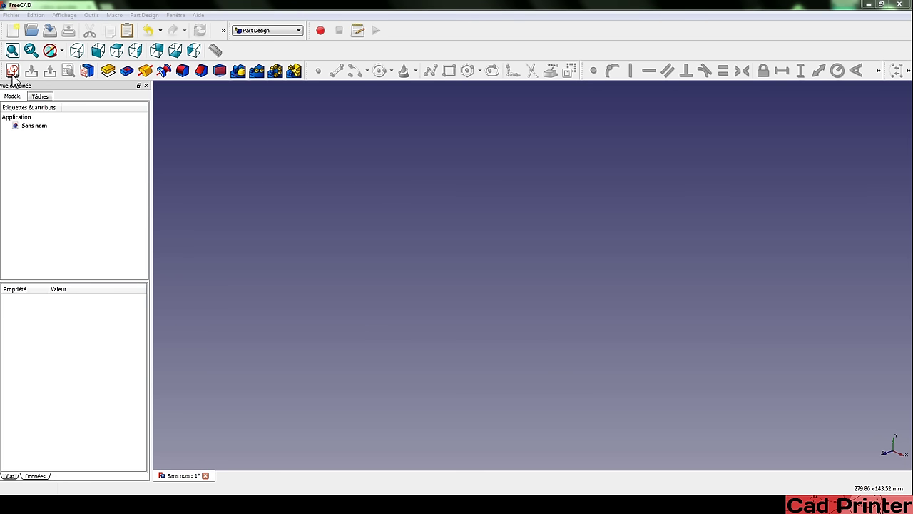
pyautogui.click(444, 289)
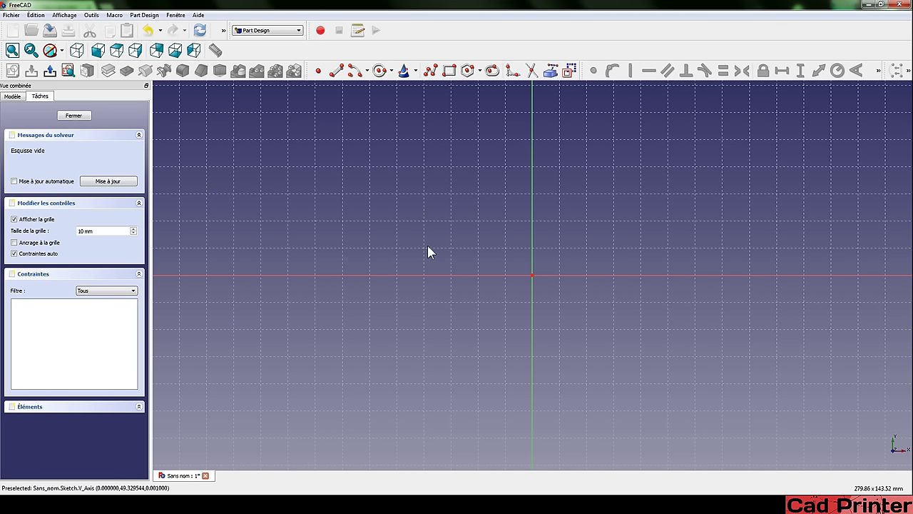
pyautogui.click(428, 74)
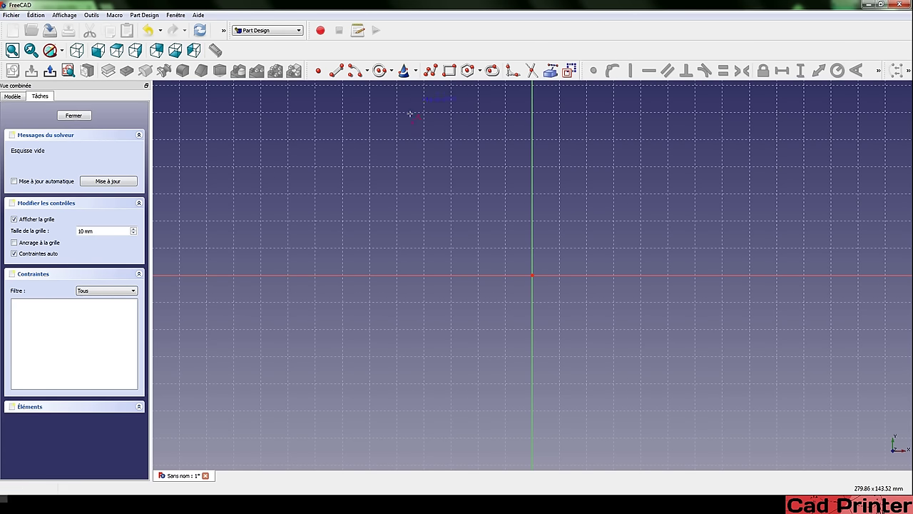
pyautogui.click(343, 240)
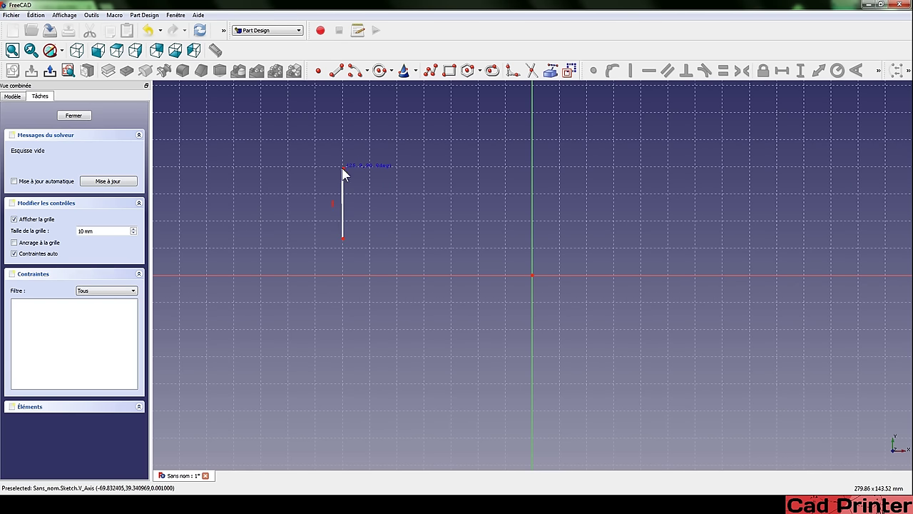
pyautogui.click(343, 168)
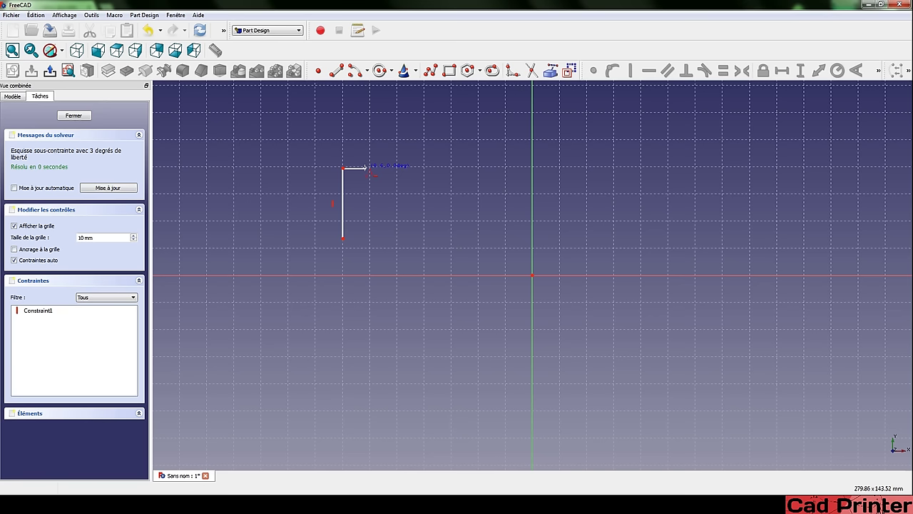
pyautogui.click(366, 169)
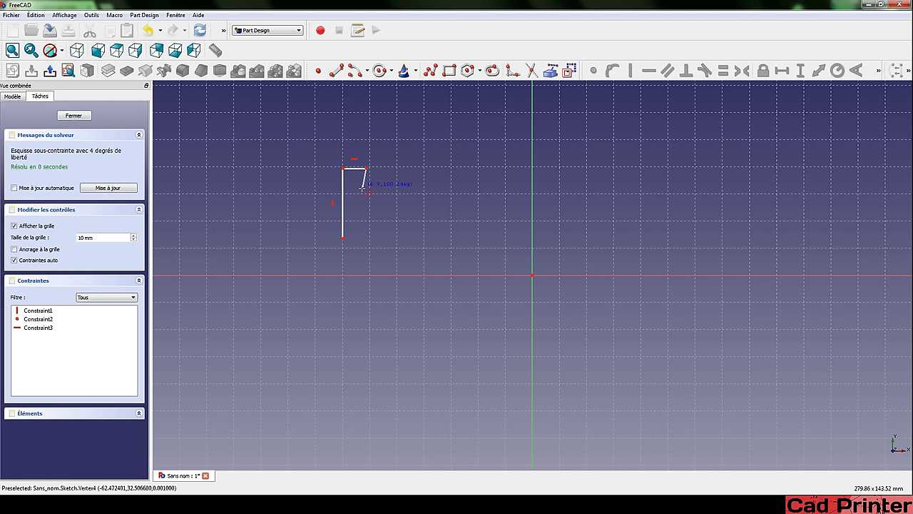
pyautogui.click(365, 198)
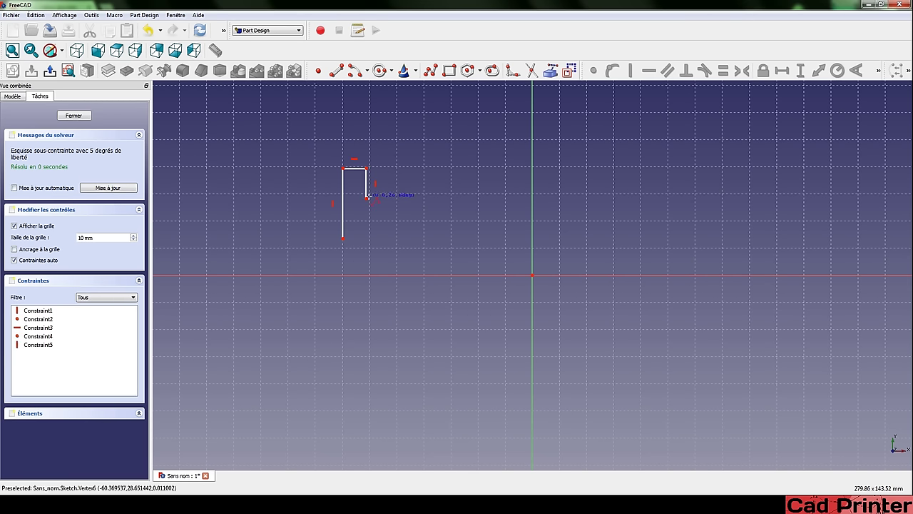
# Step: Add the remaining steps, close the profile on its start point, and exit the sketch
pyautogui.click(390, 198)
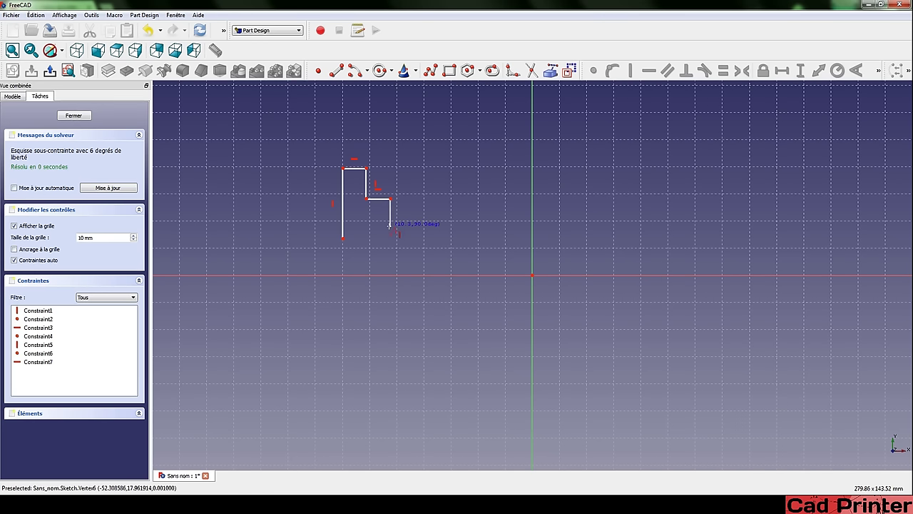
pyautogui.click(390, 227)
pyautogui.click(421, 226)
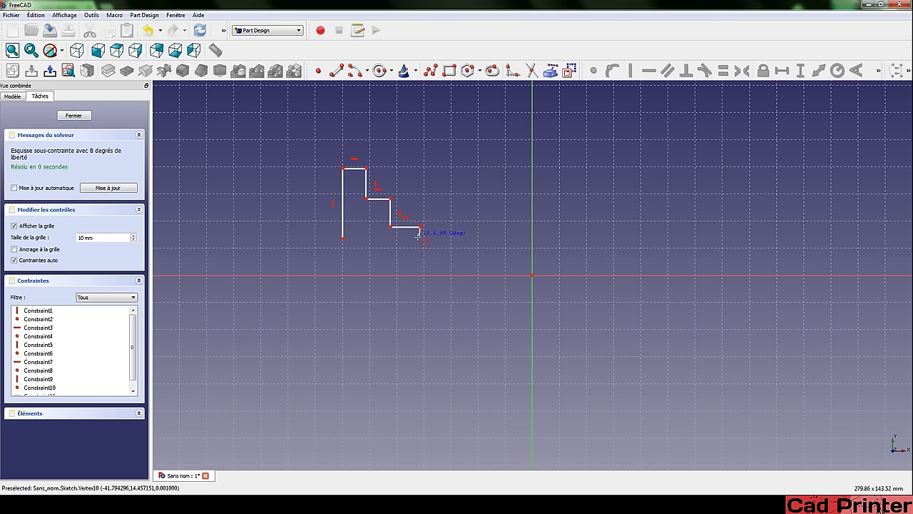
pyautogui.click(421, 238)
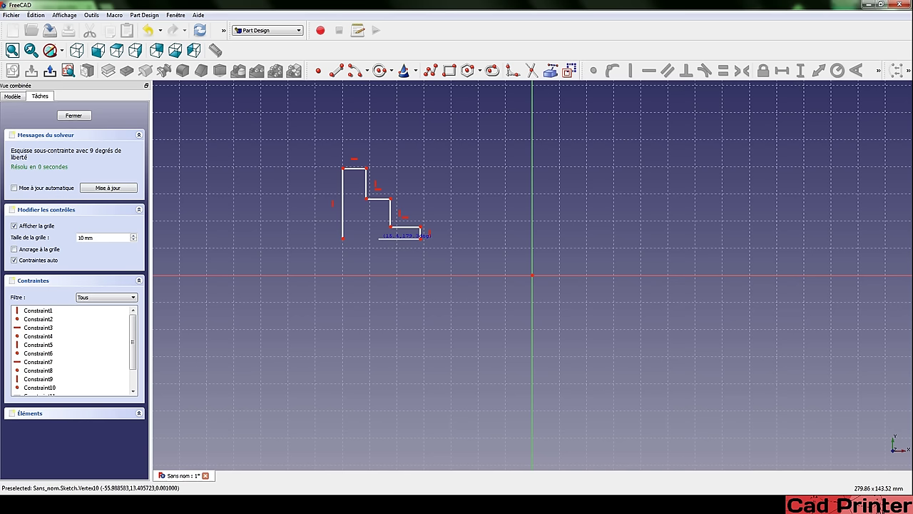
pyautogui.click(343, 240)
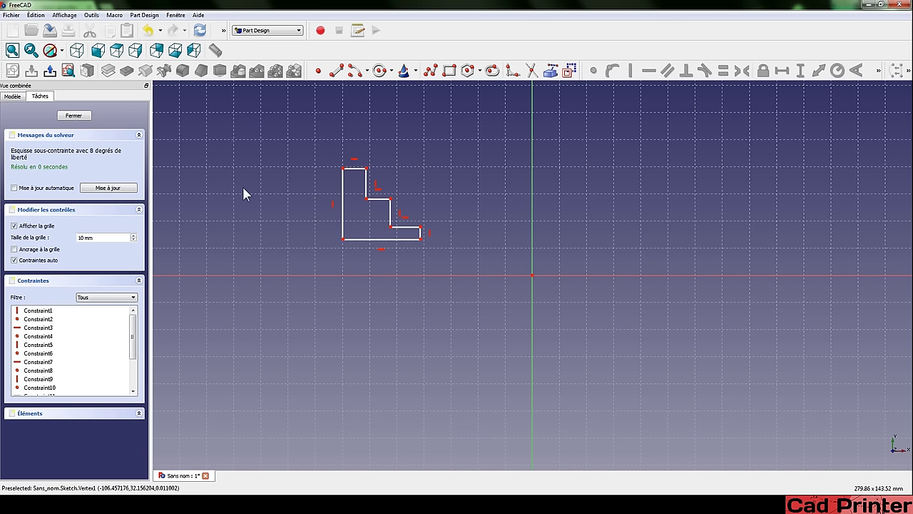
pyautogui.click(50, 70)
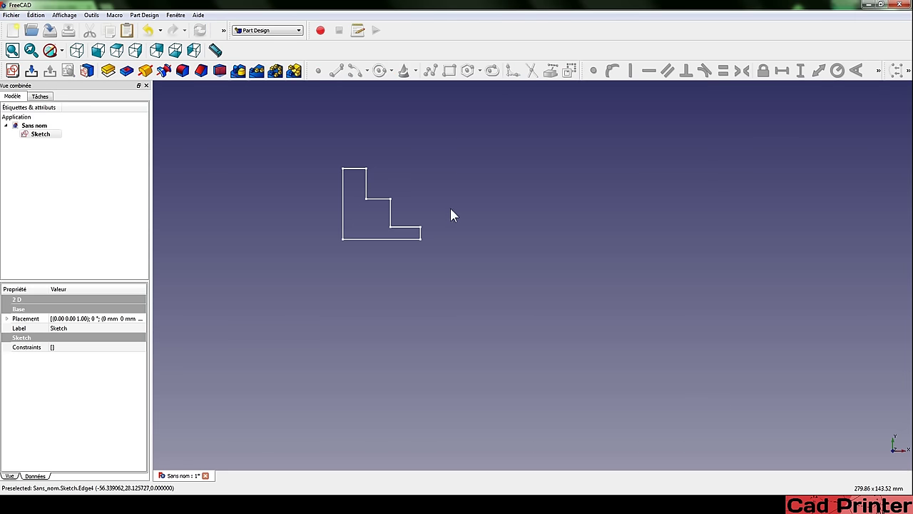
# Step: Orbit around the finished profile, then return to the straight-on top view with key 2
pyautogui.moveTo(451, 207)
pyautogui.mouseDown(button='middle')
pyautogui.moveTo(498, 244)
pyautogui.moveTo(479, 253)
pyautogui.moveTo(465, 214)
pyautogui.mouseUp(button='middle')
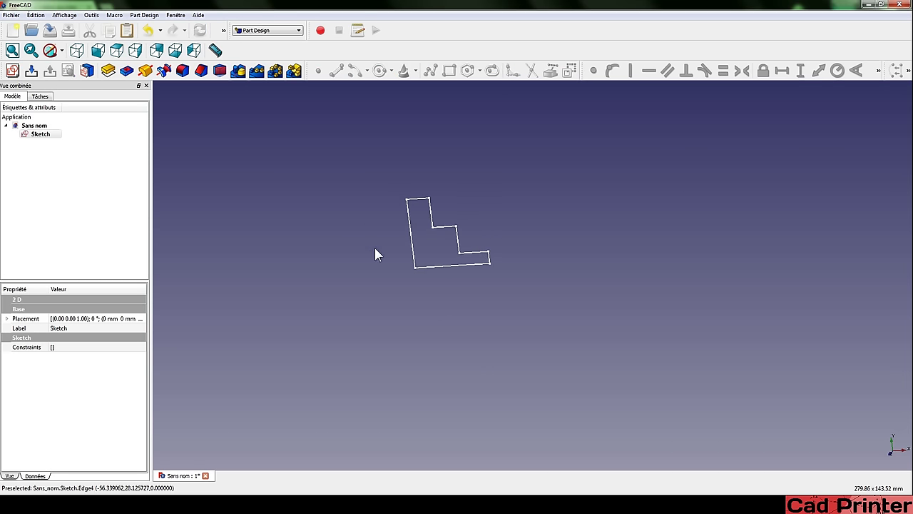
pyautogui.moveTo(471, 302)
pyautogui.mouseDown(button='middle')
pyautogui.moveTo(429, 346)
pyautogui.moveTo(390, 347)
pyautogui.mouseUp(button='middle')
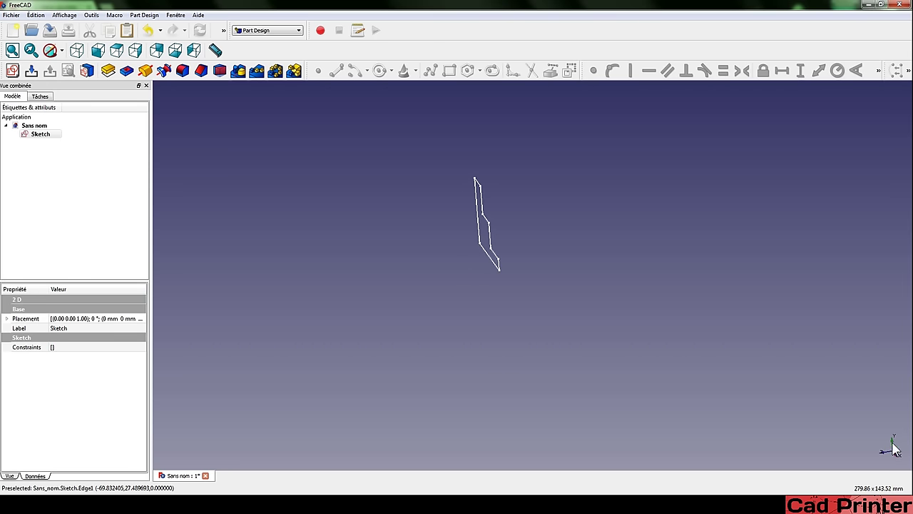
pyautogui.press('2')
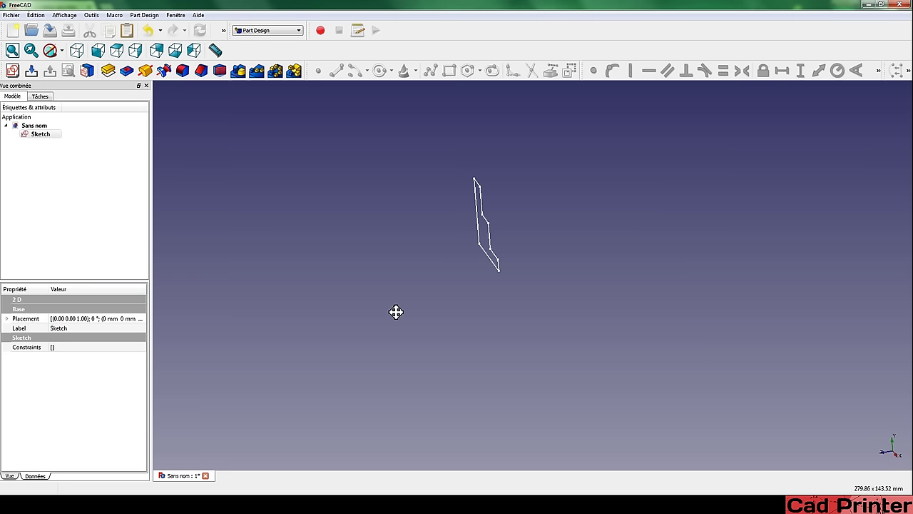
pyautogui.click(47, 153)
# Step: Revolve the L-shaped Sketch 360° about the horizontal sketch axis into a stepped flanged part
pyautogui.click(39, 135)
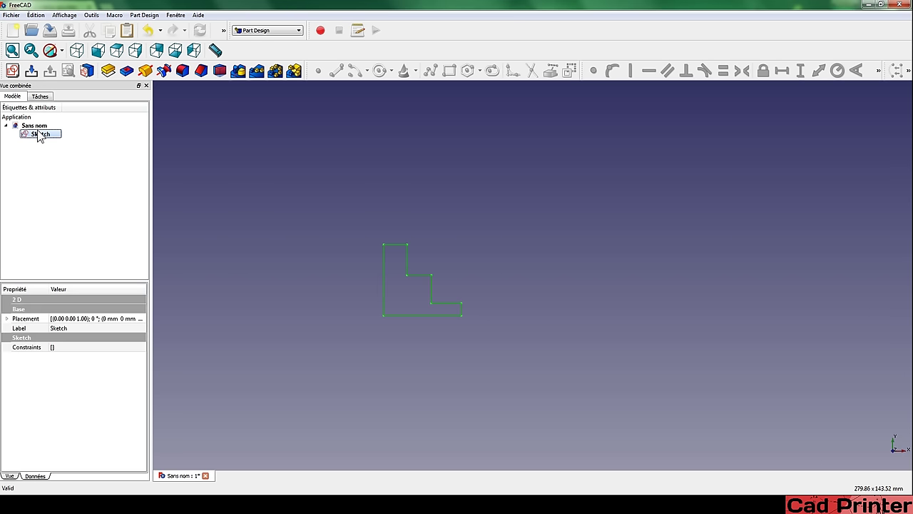
pyautogui.click(143, 73)
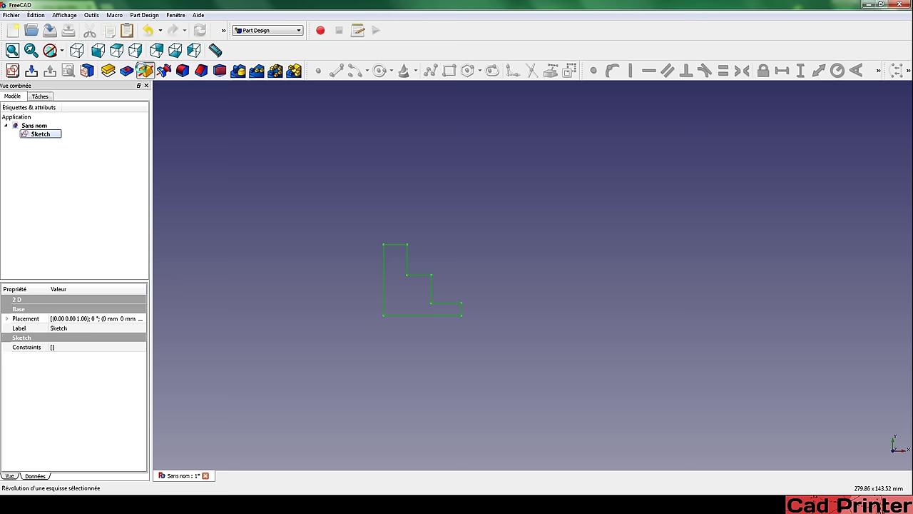
pyautogui.moveTo(536, 218); pyautogui.dragTo(621, 252, button='middle')
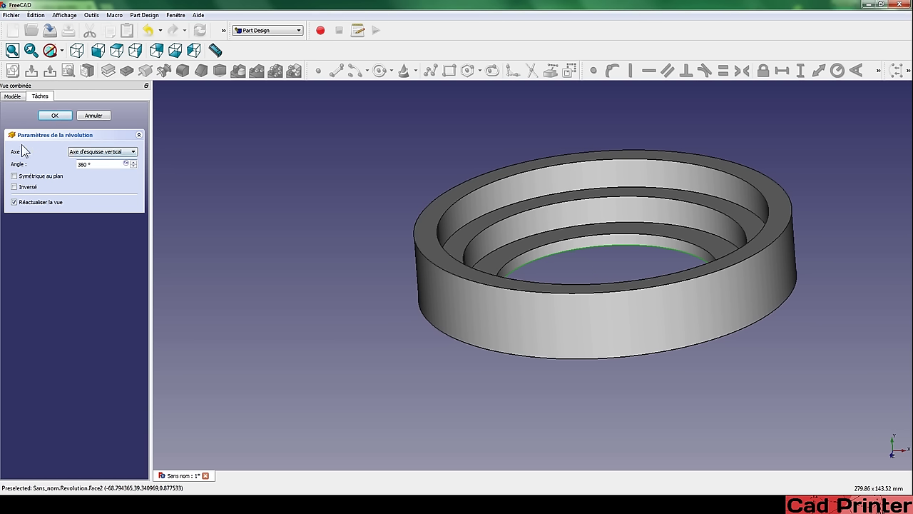
pyautogui.click(84, 154)
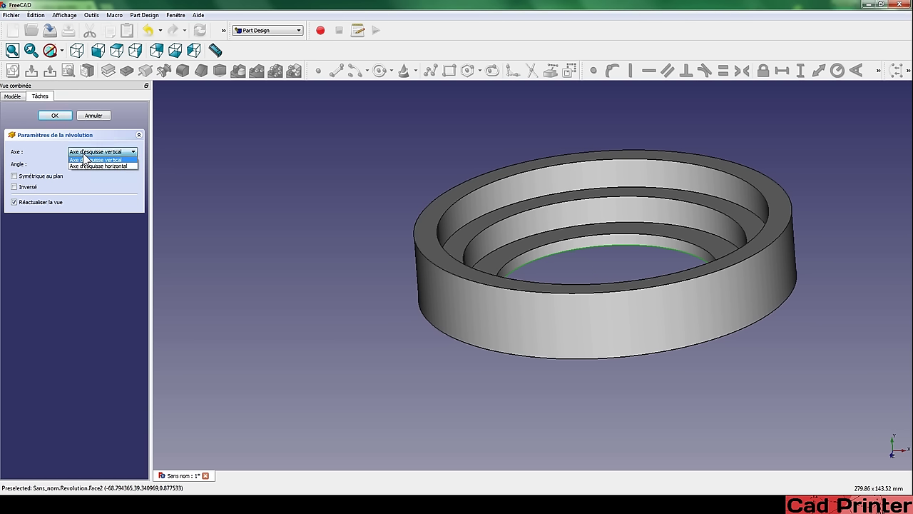
pyautogui.click(84, 156)
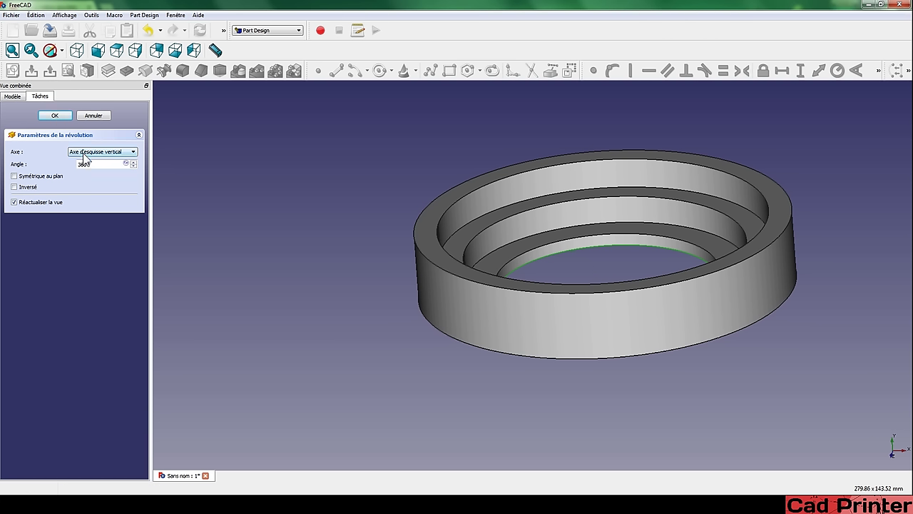
pyautogui.click(85, 154)
pyautogui.click(83, 164)
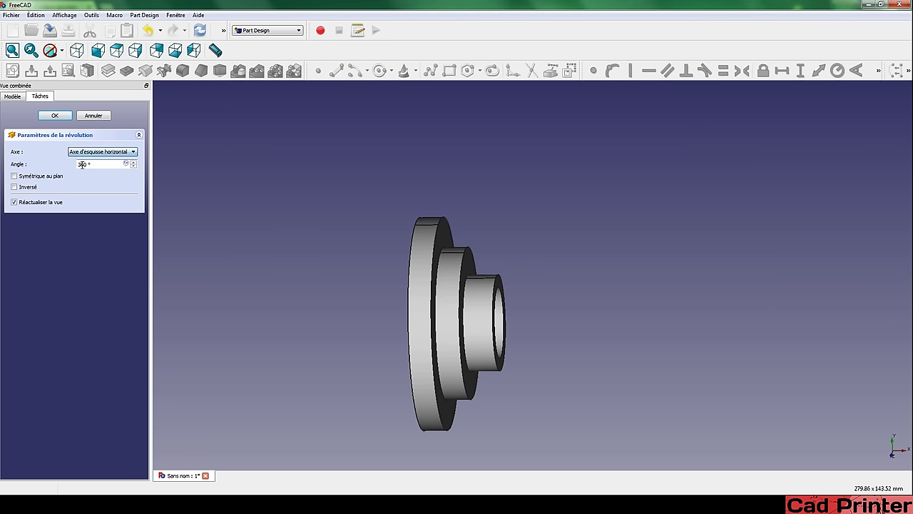
pyautogui.moveTo(592, 310); pyautogui.dragTo(468, 281, button='middle')
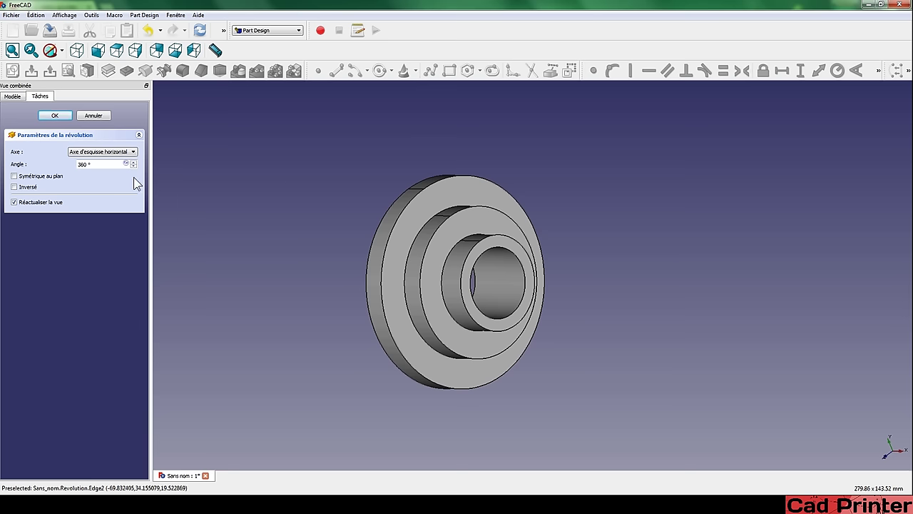
pyautogui.click(50, 116)
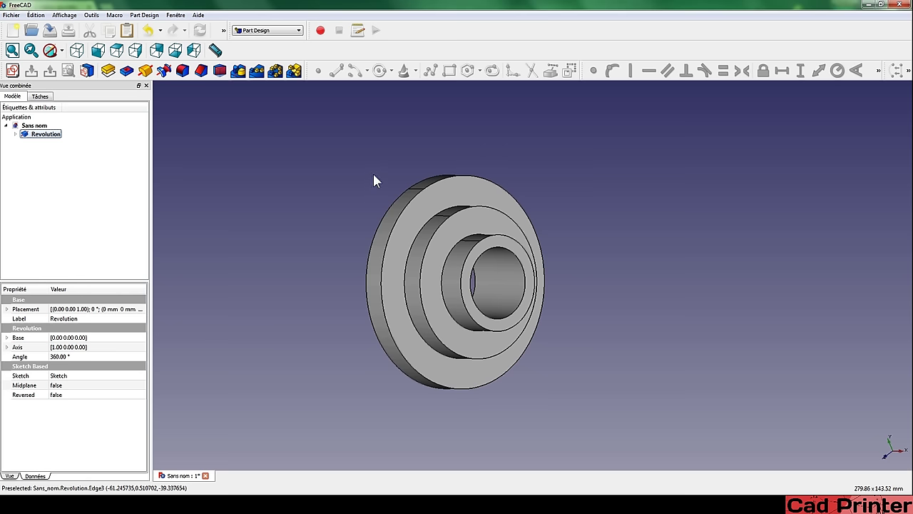
pyautogui.moveTo(376, 181)
pyautogui.mouseDown(button='middle')
pyautogui.moveTo(572, 324)
pyautogui.moveTo(567, 334)
pyautogui.mouseUp(button='middle')
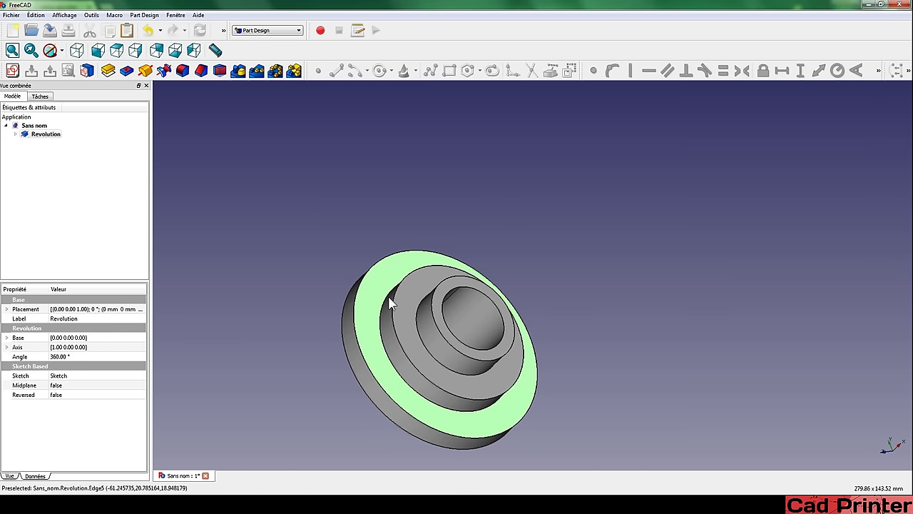
pyautogui.click(403, 307)
pyautogui.click(453, 284)
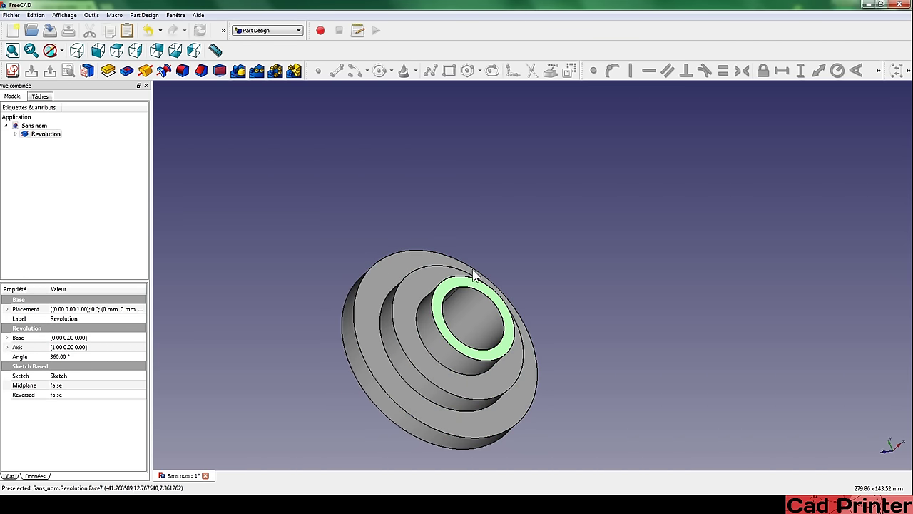
pyautogui.moveTo(363, 267); pyautogui.dragTo(451, 220, button='middle')
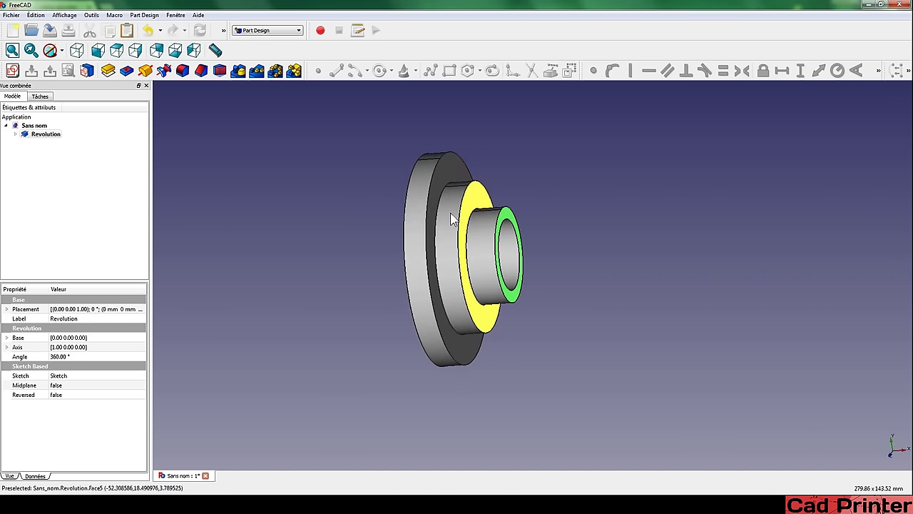
pyautogui.click(358, 206)
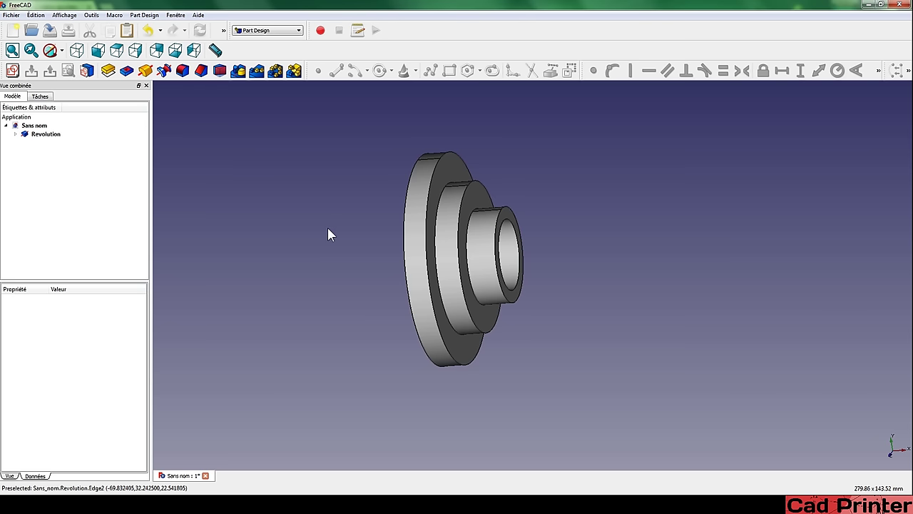
pyautogui.moveTo(564, 250); pyautogui.dragTo(538, 244, button='middle')
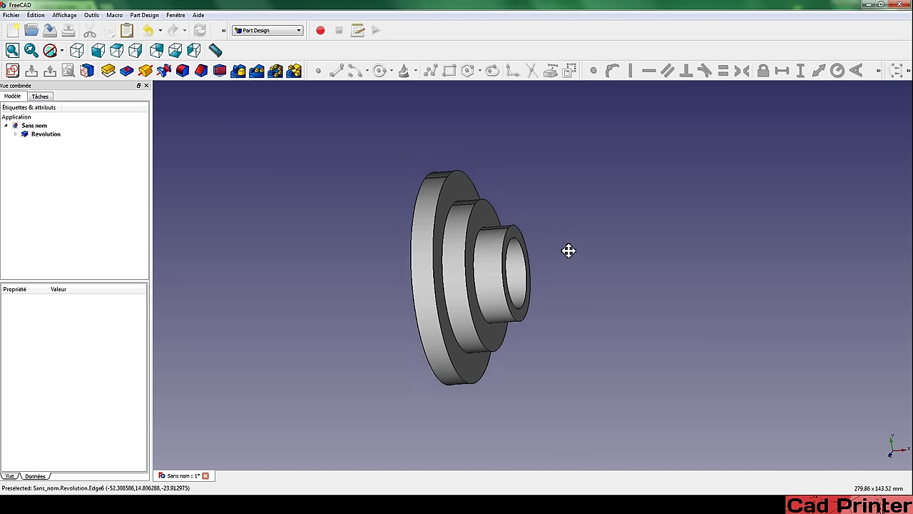
pyautogui.click(17, 135)
# Step: Open the profile Sketch, then return to the tree and hide the Revolution solid
pyautogui.doubleClick(43, 143)
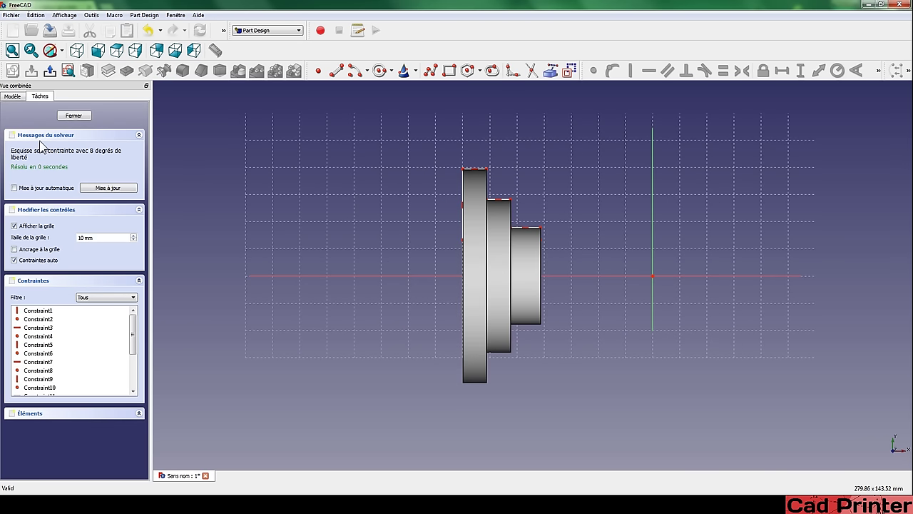
pyautogui.click(14, 97)
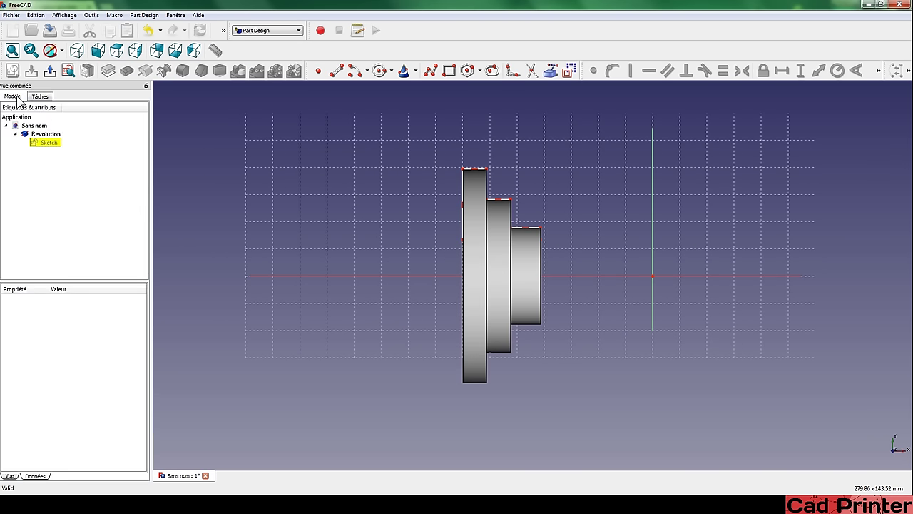
pyautogui.click(42, 138)
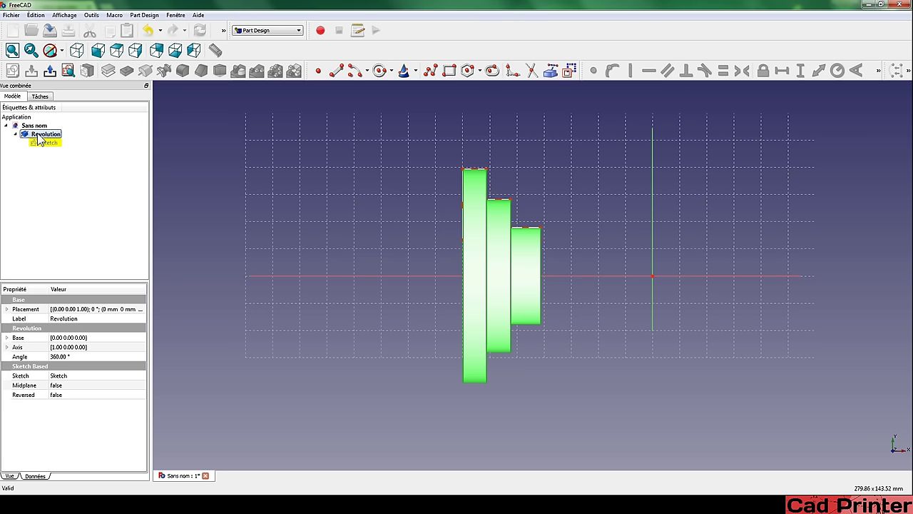
pyautogui.rightClick(40, 139)
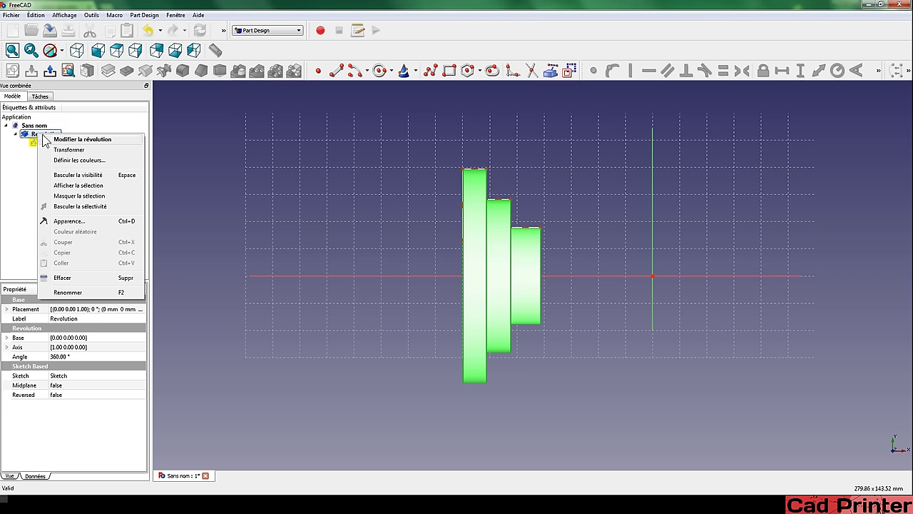
pyautogui.click(64, 177)
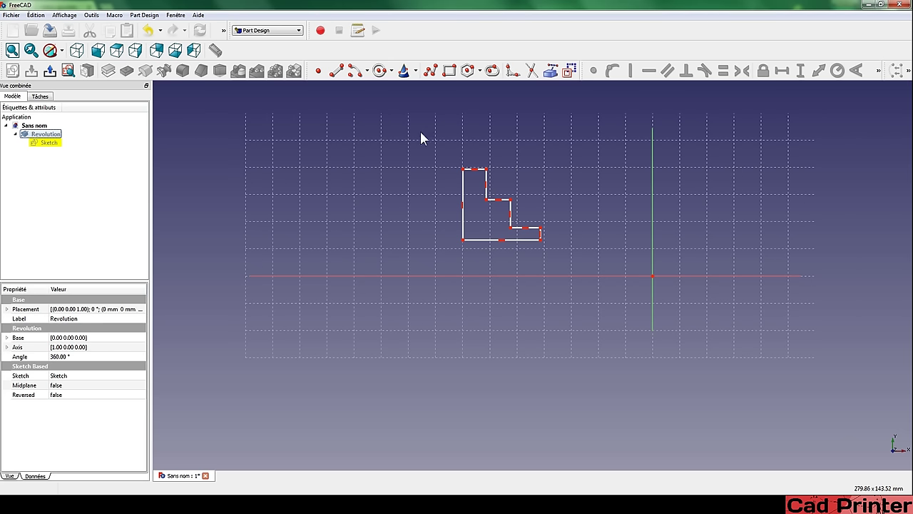
# Step: Select the sketch outline, reopen the Sketch, and leave sketch editing
pyautogui.moveTo(421, 138); pyautogui.dragTo(619, 269)
pyautogui.click(564, 165)
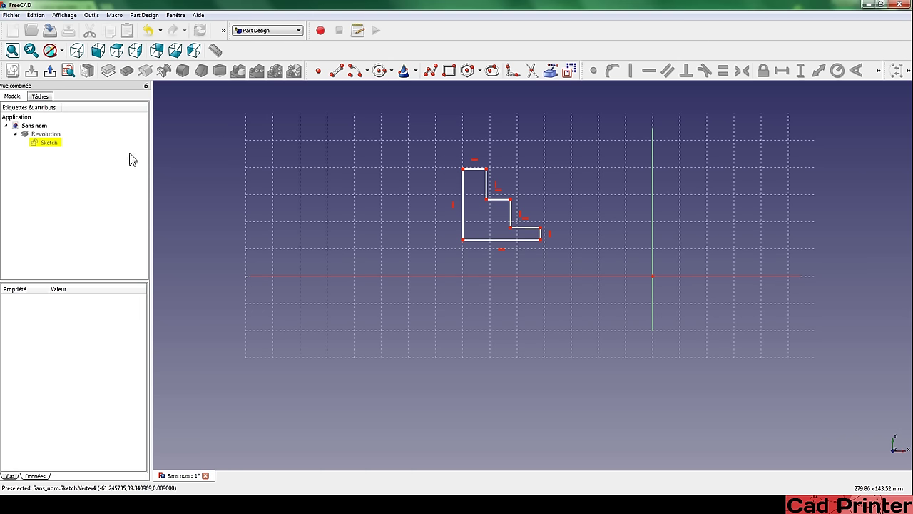
pyautogui.doubleClick(416, 217)
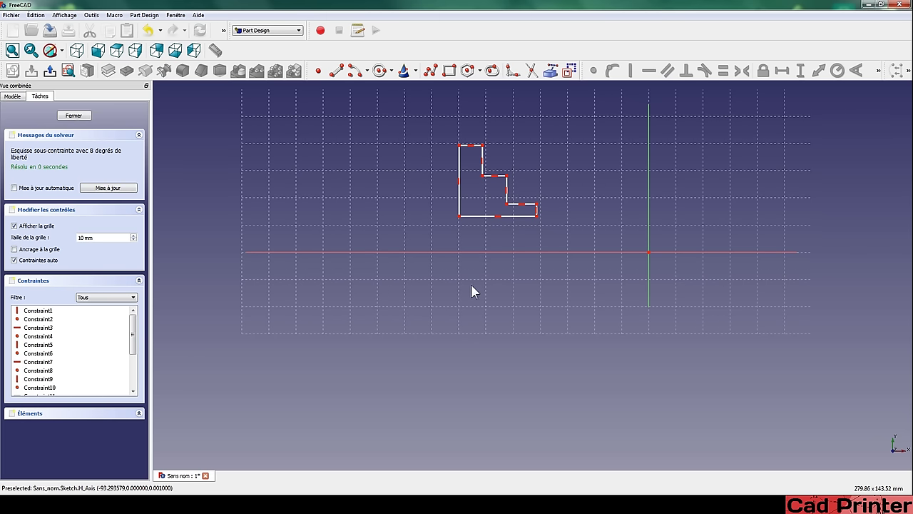
pyautogui.click(47, 74)
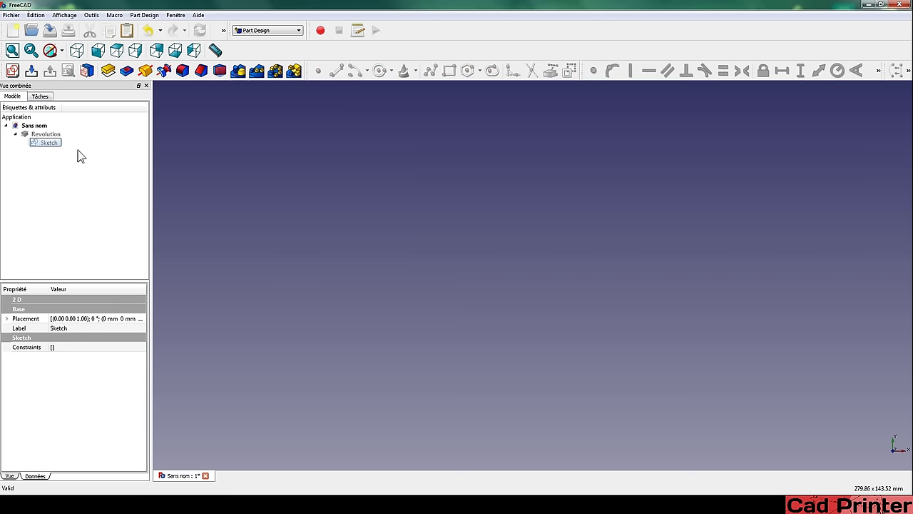
# Step: Show the Revolution again and switch its axis to the vertical sketch axis, forming a stepped ring
pyautogui.click(31, 136)
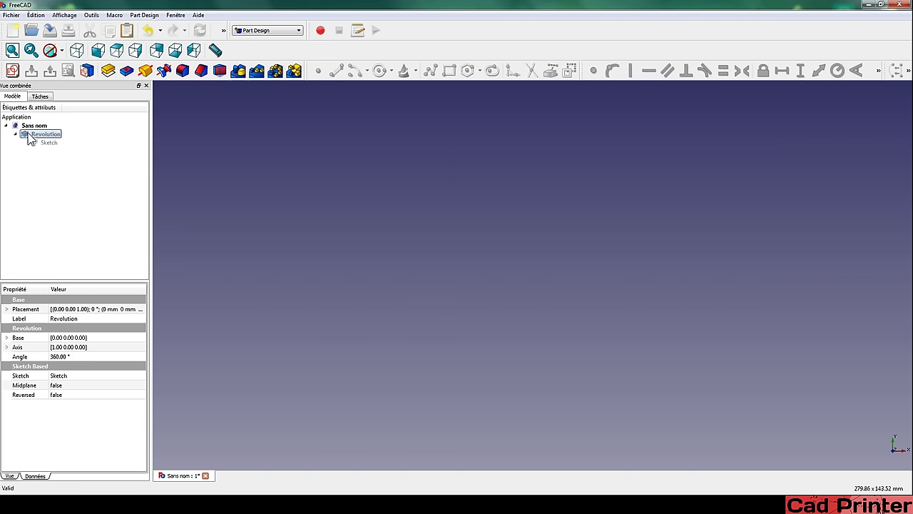
pyautogui.press('space')
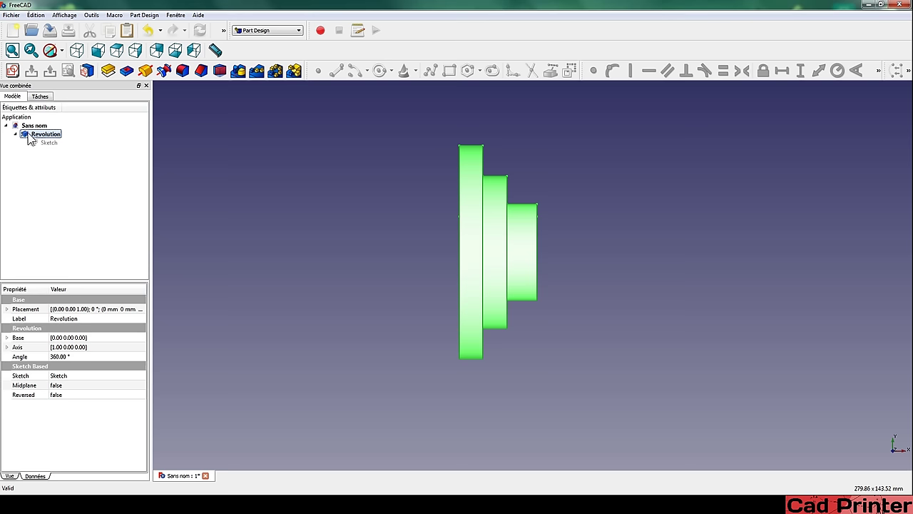
pyautogui.doubleClick(29, 135)
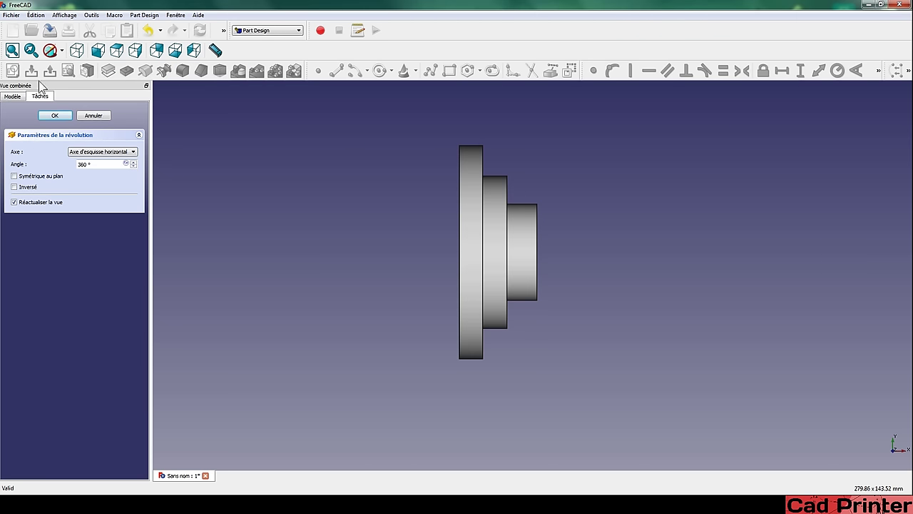
pyautogui.click(107, 151)
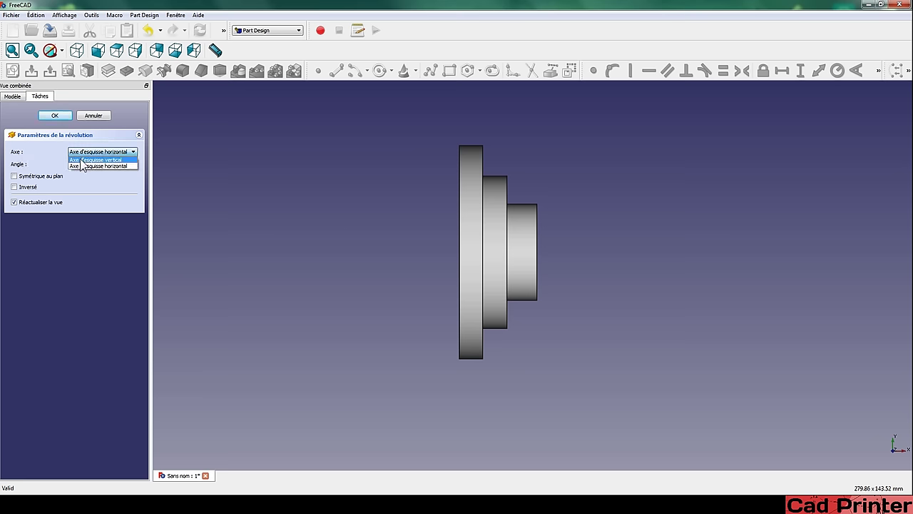
pyautogui.click(82, 164)
pyautogui.press('Up')
pyautogui.press('0')
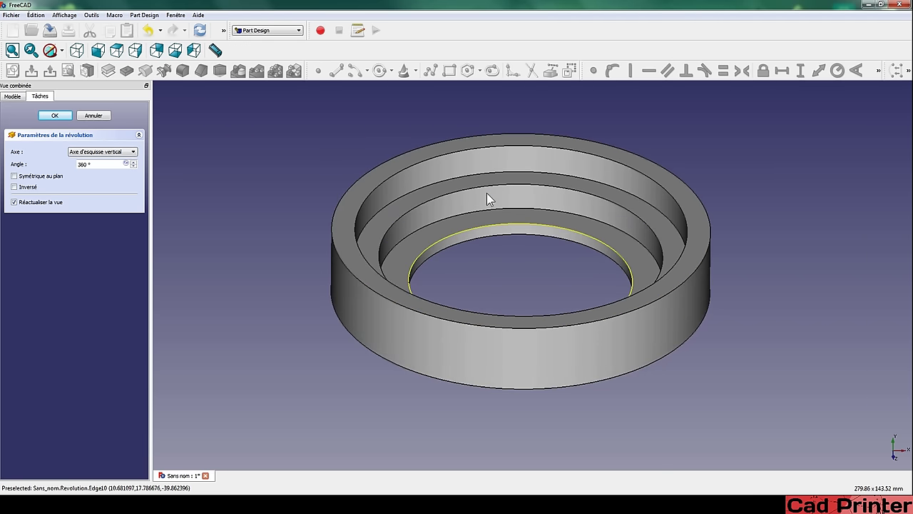
pyautogui.moveTo(611, 278); pyautogui.dragTo(643, 225, button='middle')
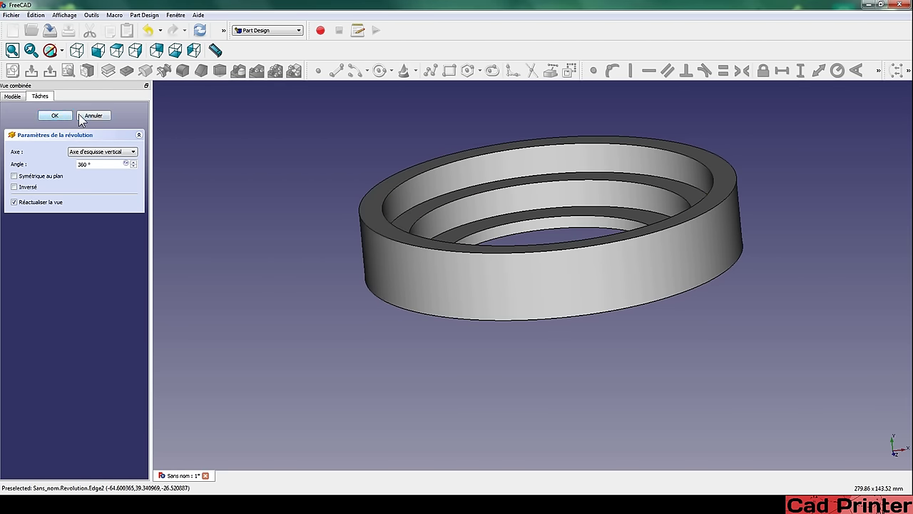
pyautogui.click(55, 116)
# Step: Delete the ring Revolution, recentre the view, and reopen the stepped L-shaped Sketch
pyautogui.click(40, 134)
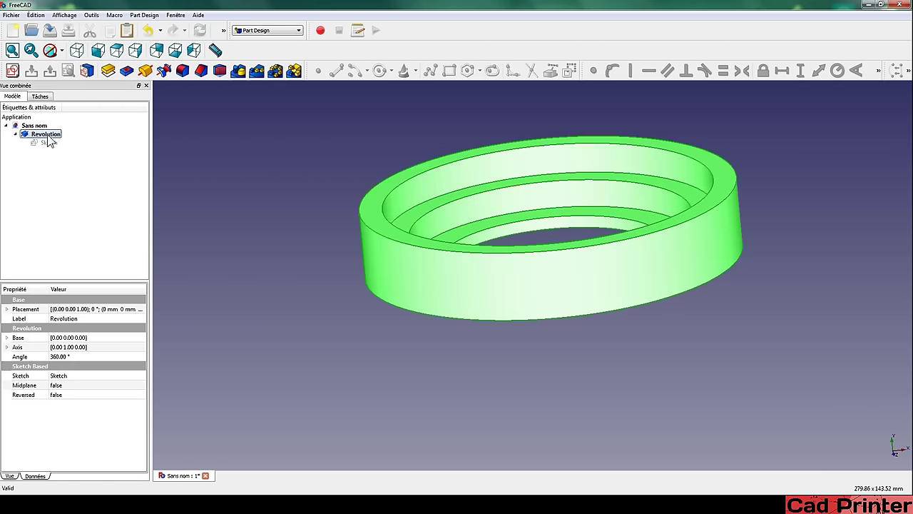
pyautogui.press('Delete')
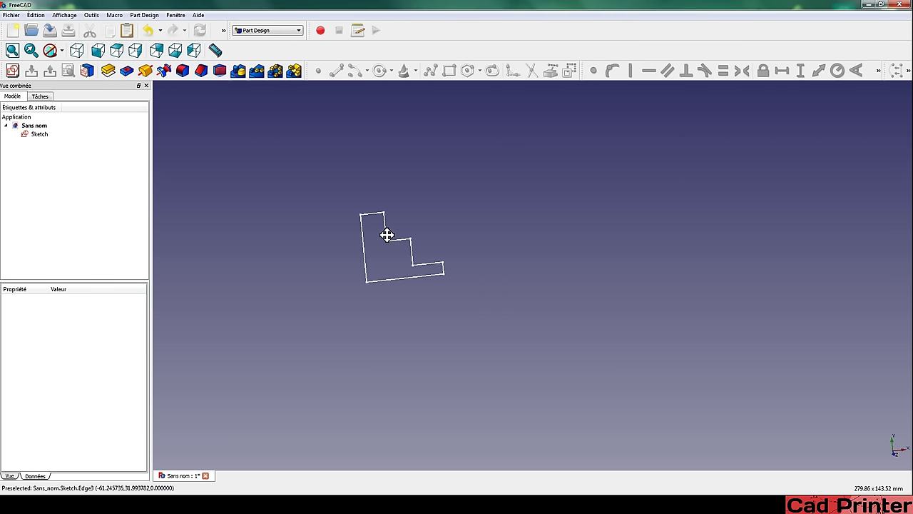
pyautogui.moveTo(387, 235); pyautogui.dragTo(467, 218, button='middle')
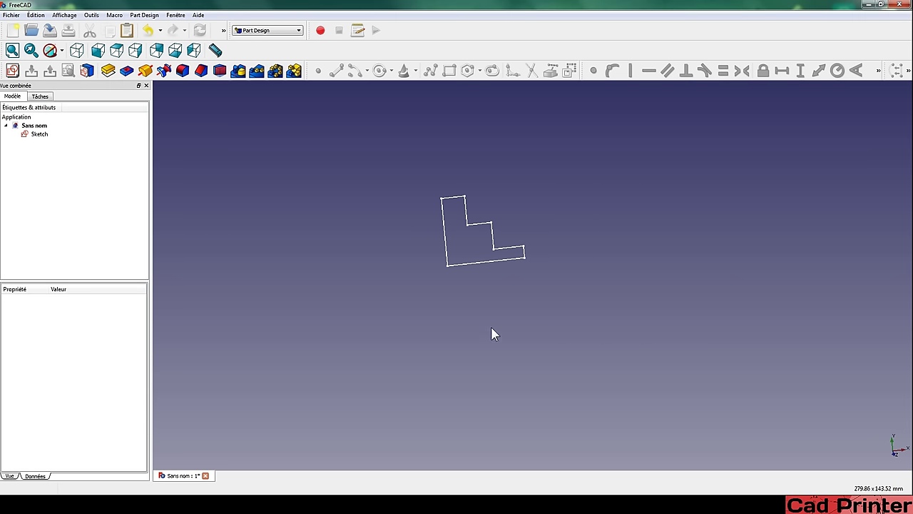
pyautogui.doubleClick(38, 133)
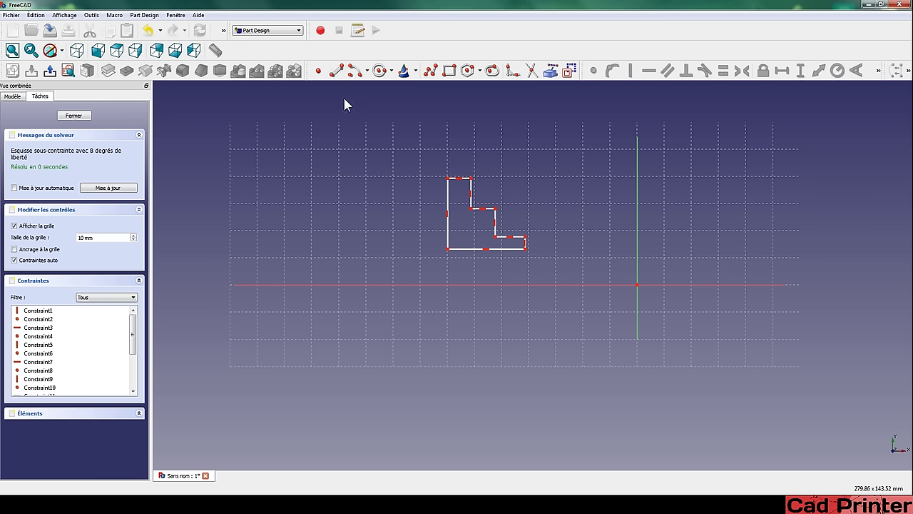
# Step: Draw a long inclined line below the L profile crossing the vertical axis and make it construction geometry
pyautogui.click(337, 72)
pyautogui.click(376, 326)
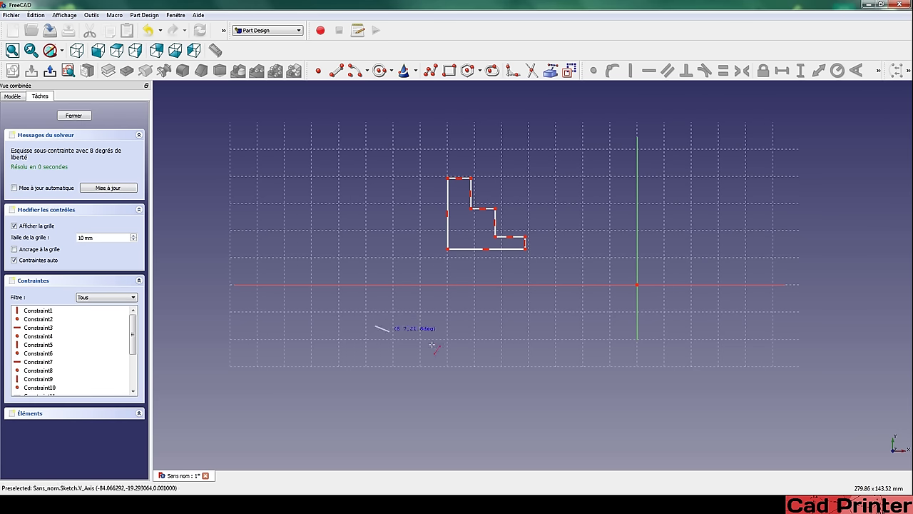
pyautogui.click(710, 228)
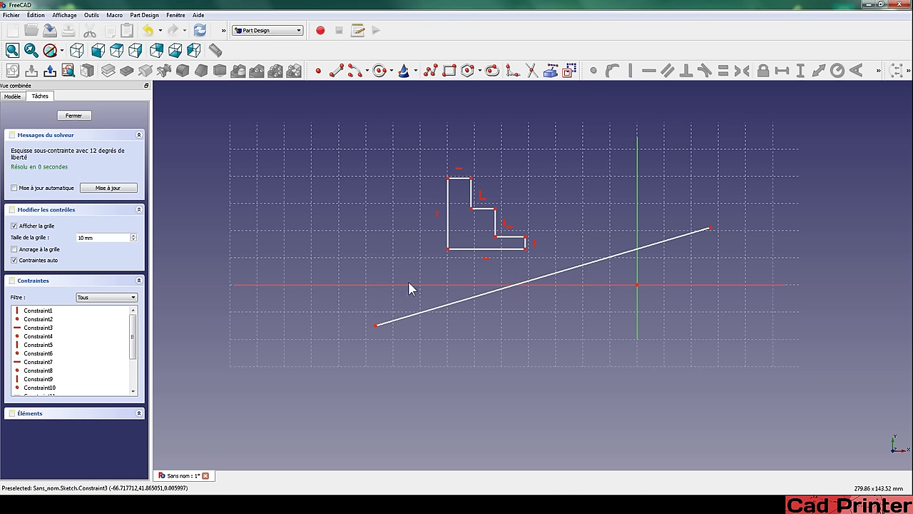
pyautogui.click(613, 263)
pyautogui.click(542, 189)
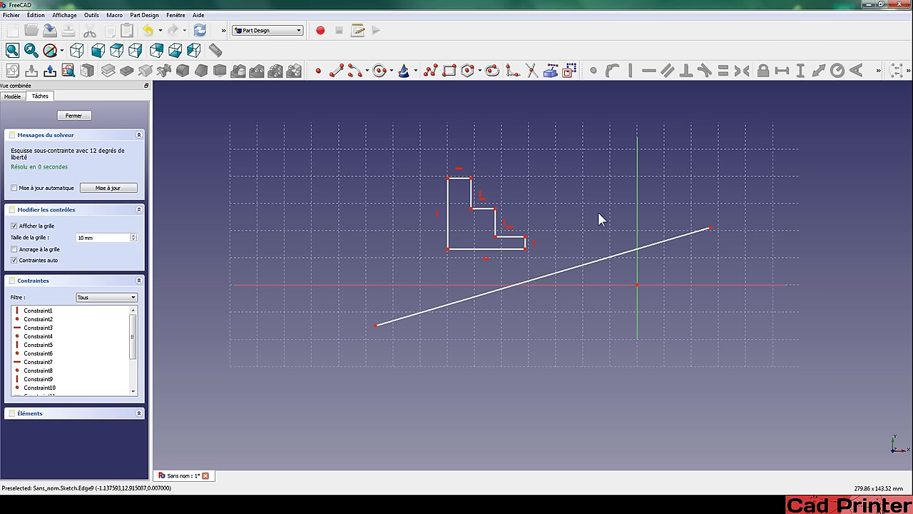
pyautogui.click(610, 258)
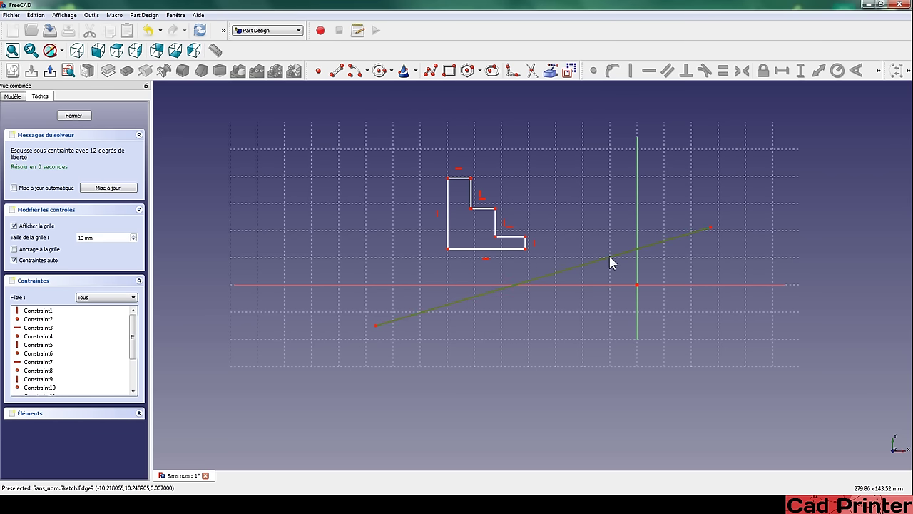
pyautogui.click(583, 227)
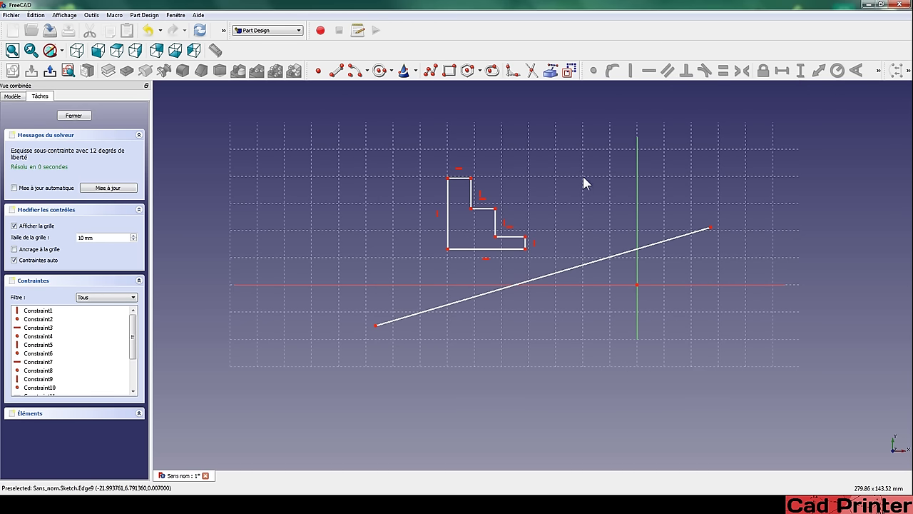
pyautogui.click(602, 264)
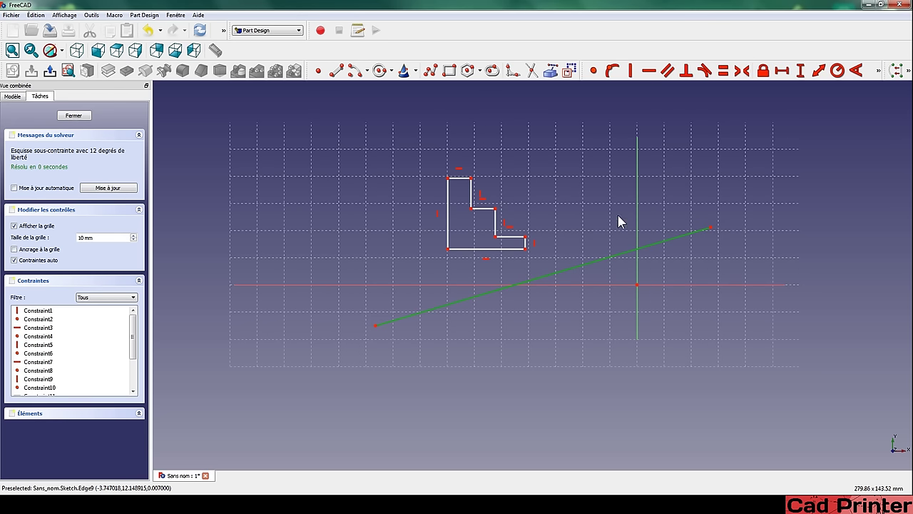
pyautogui.click(571, 70)
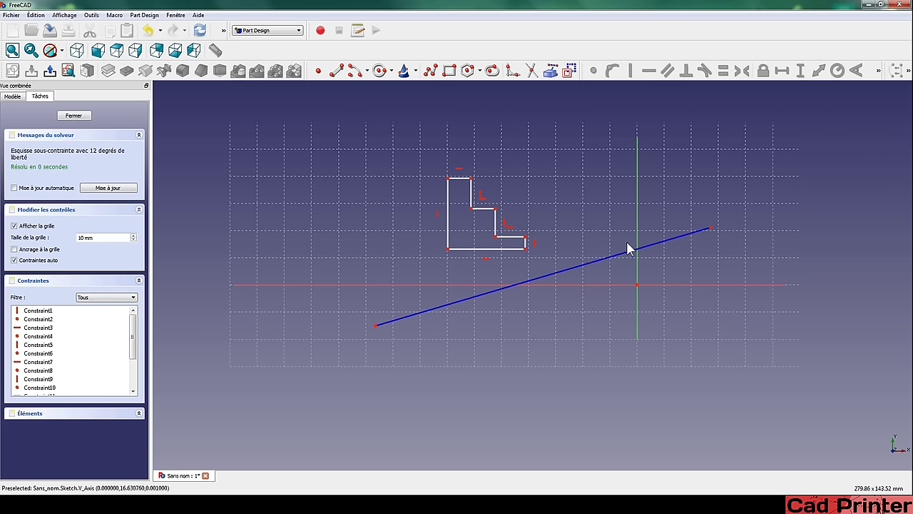
# Step: Revolve the sketch about Sketch axis 0, the inclined construction line, at 360°
pyautogui.click(49, 71)
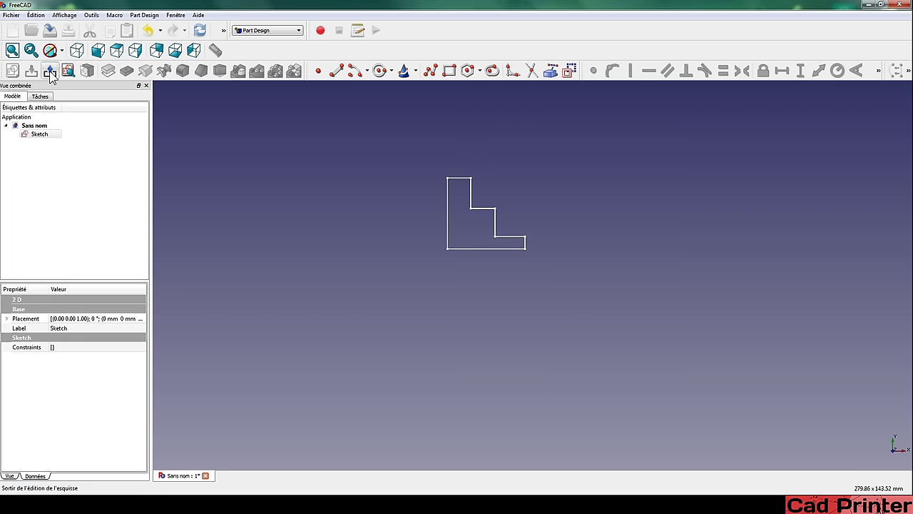
pyautogui.click(41, 153)
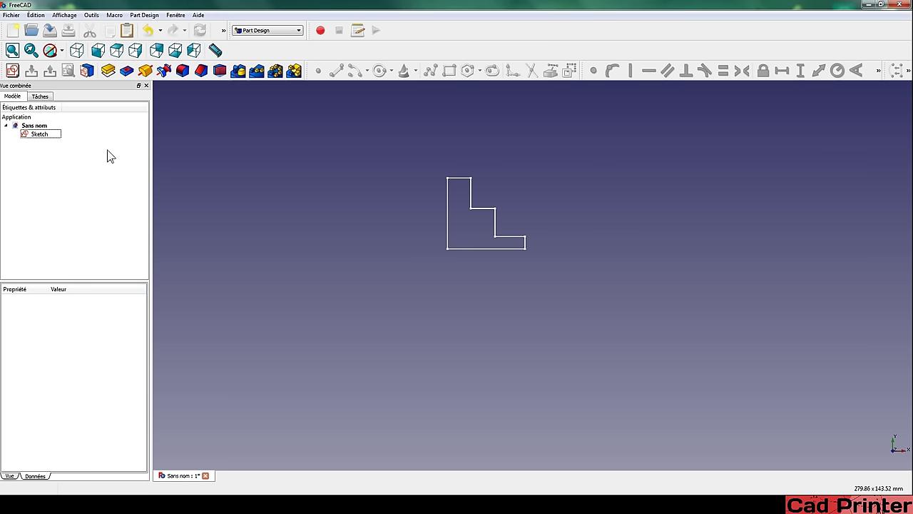
pyautogui.click(36, 134)
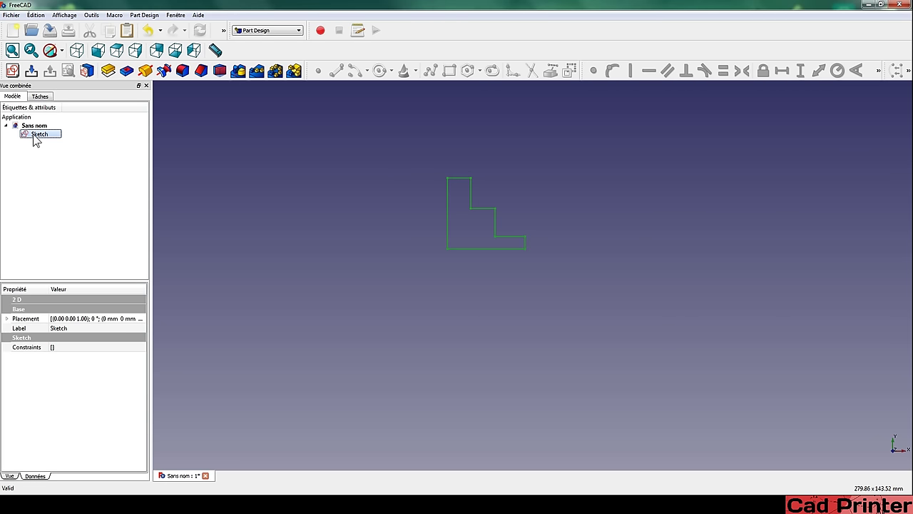
pyautogui.click(145, 70)
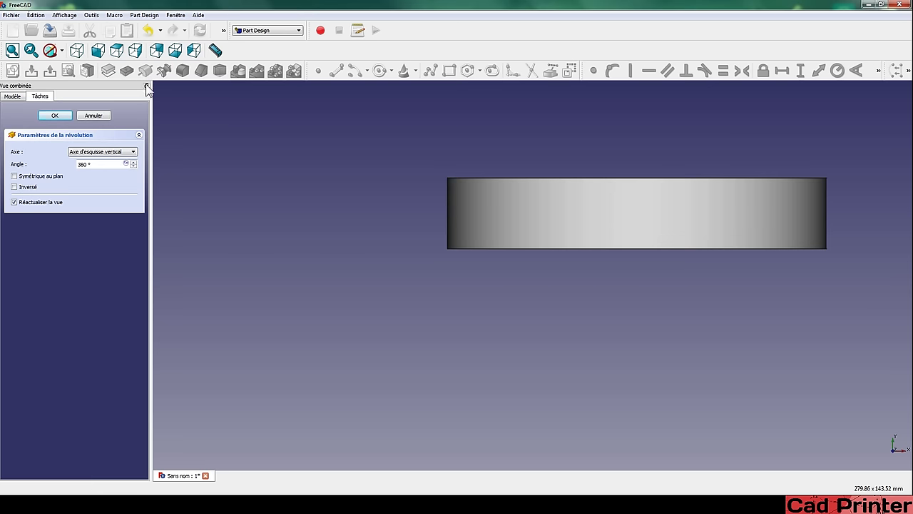
pyautogui.click(83, 152)
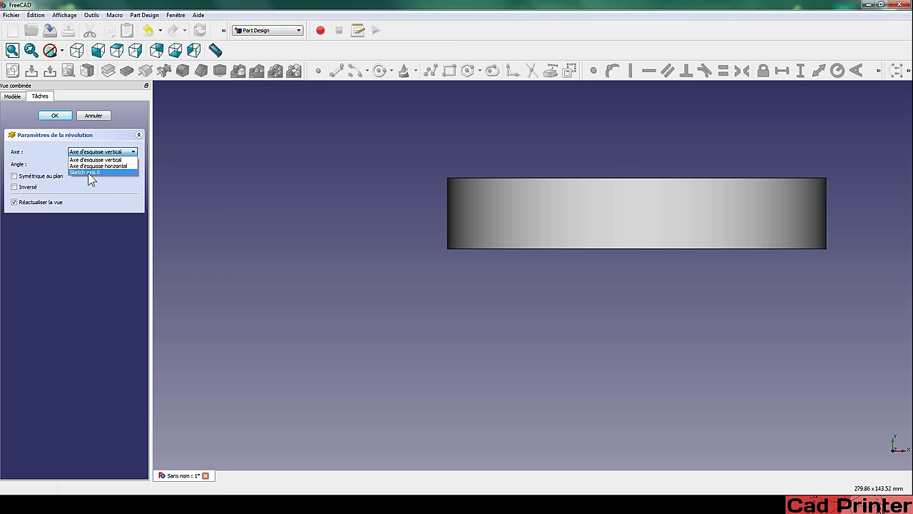
pyautogui.click(88, 173)
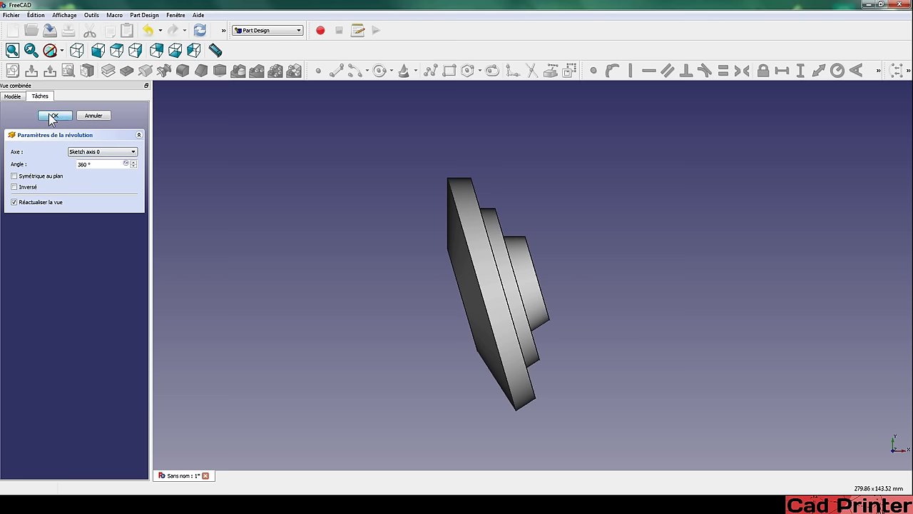
# Step: Accept the inclined-axis revolution and orbit the view to inspect the stepped disc
pyautogui.moveTo(402, 261)
pyautogui.mouseDown(button='middle')
pyautogui.moveTo(637, 204)
pyautogui.moveTo(421, 202)
pyautogui.moveTo(524, 249)
pyautogui.moveTo(677, 226)
pyautogui.moveTo(421, 269)
pyautogui.moveTo(401, 230)
pyautogui.moveTo(316, 263)
pyautogui.moveTo(511, 211)
pyautogui.moveTo(459, 266)
pyautogui.moveTo(690, 230)
pyautogui.moveTo(397, 316)
pyautogui.mouseUp(button='middle')
pyautogui.moveTo(775, 375)
pyautogui.mouseDown(button='middle')
pyautogui.moveTo(669, 250)
pyautogui.moveTo(662, 305)
pyautogui.mouseUp(button='middle')
pyautogui.moveTo(802, 314)
pyautogui.mouseDown(button='middle')
pyautogui.moveTo(653, 361)
pyautogui.moveTo(631, 276)
pyautogui.moveTo(523, 369)
pyautogui.moveTo(483, 349)
pyautogui.mouseUp(button='middle')
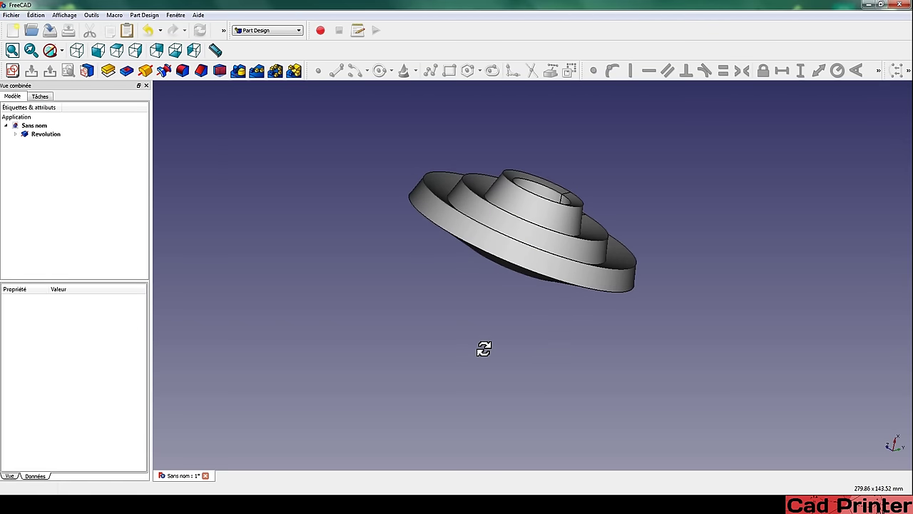
# Step: Delete the Revolution feature and its sketch
pyautogui.click(50, 135)
pyautogui.press('Delete')
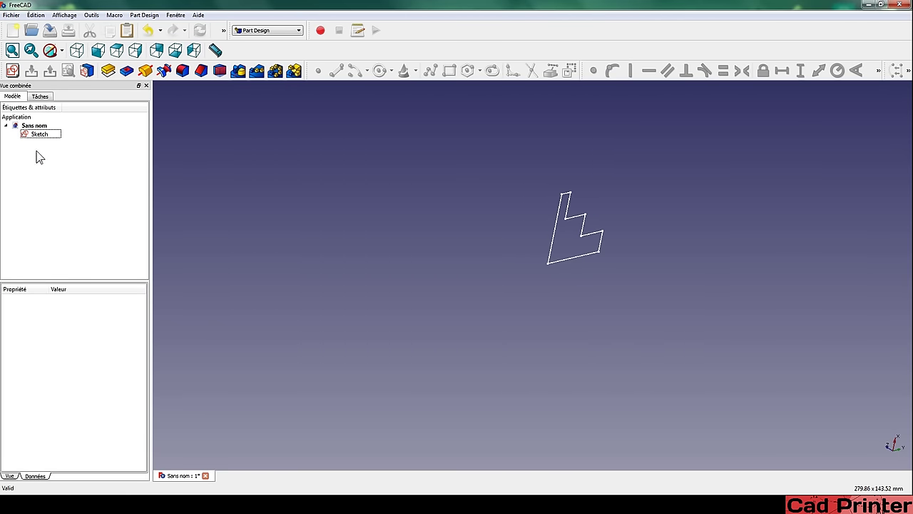
pyautogui.click(48, 137)
pyautogui.press('space')
pyautogui.press('Delete')
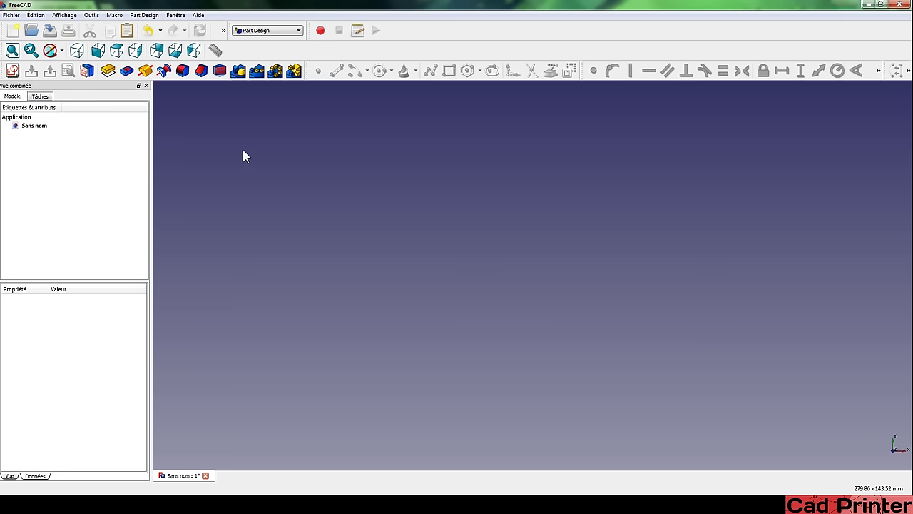
# Step: Create a new empty sketch on the XY plane
pyautogui.click(12, 70)
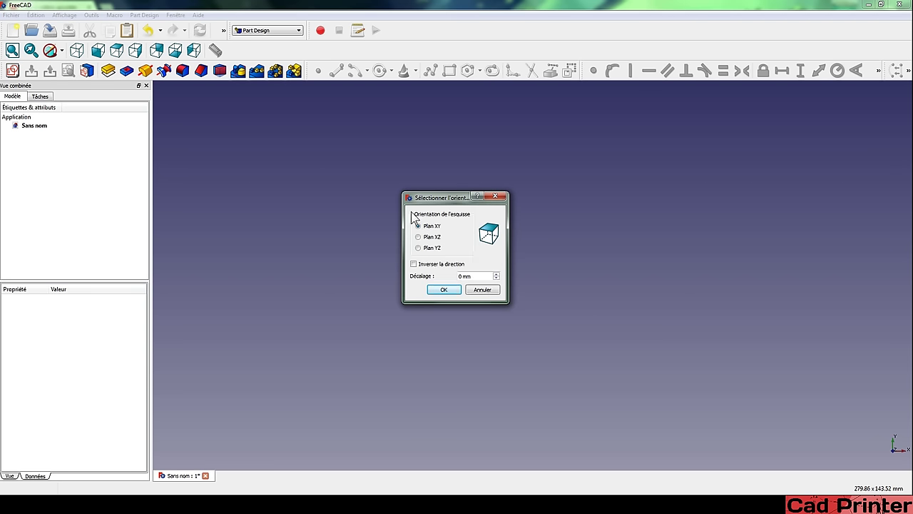
pyautogui.click(438, 290)
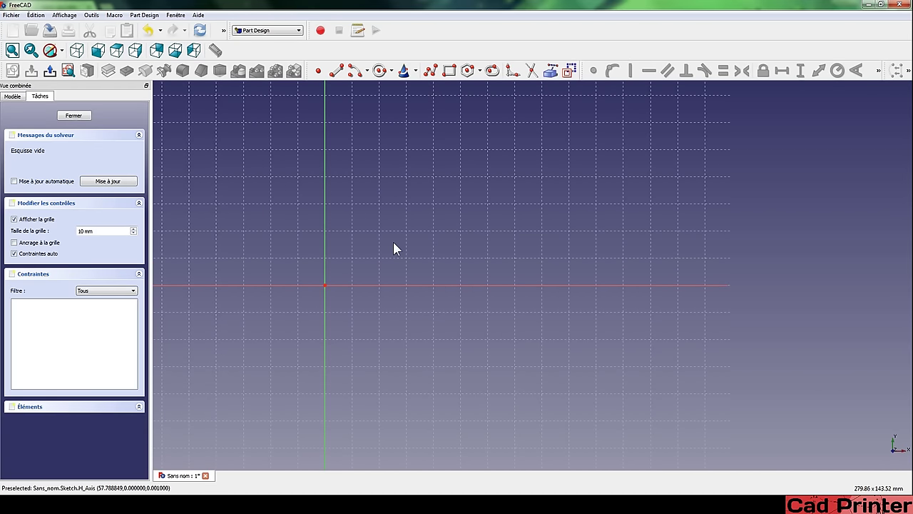
pyautogui.click(430, 74)
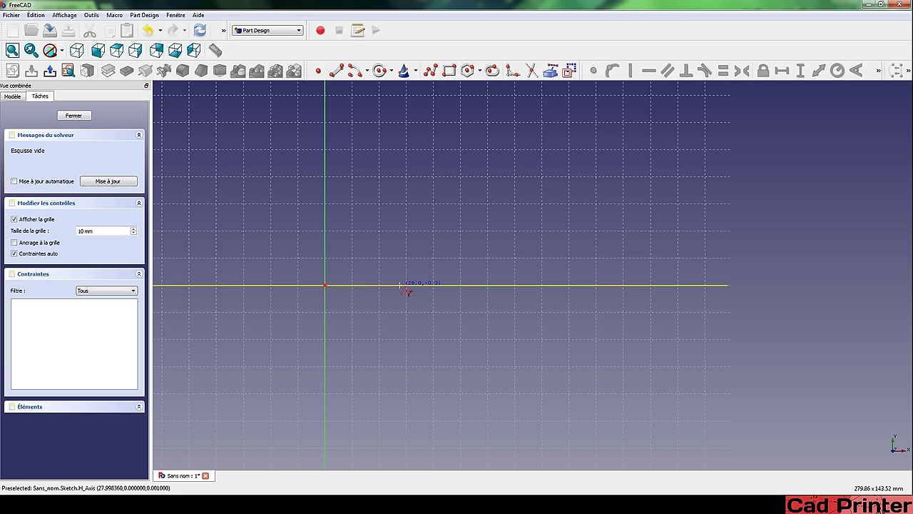
# Step: Draw a trial vertical line, switch off automatic constraints, and delete that line
pyautogui.moveTo(500, 192); pyautogui.dragTo(442, 225, button='middle')
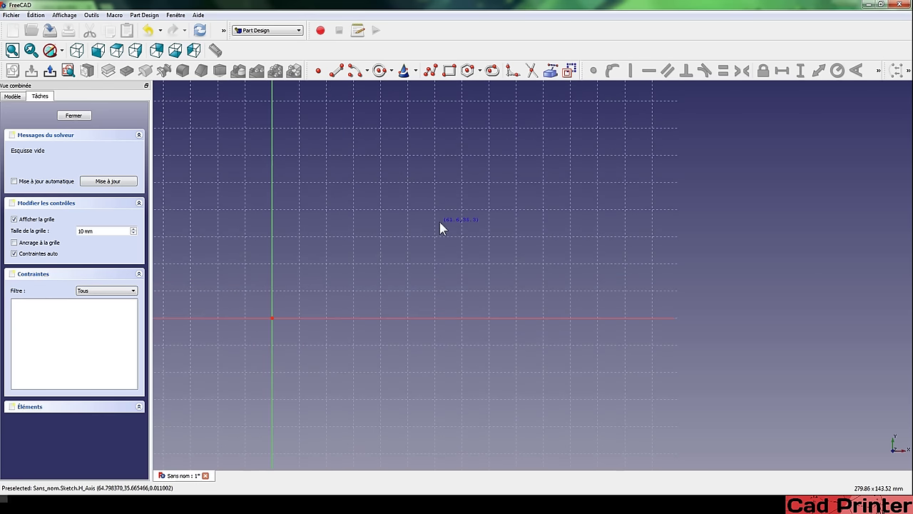
pyautogui.click(376, 254)
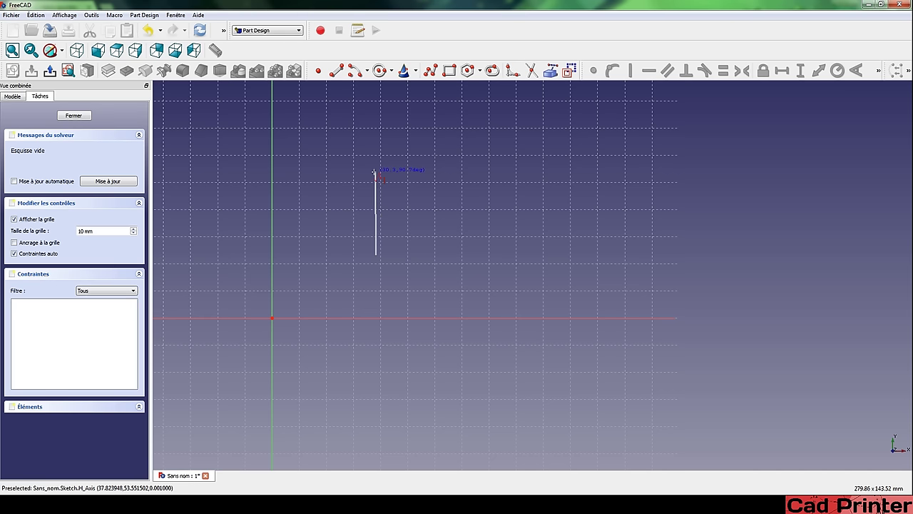
pyautogui.click(375, 172)
pyautogui.rightClick(428, 171)
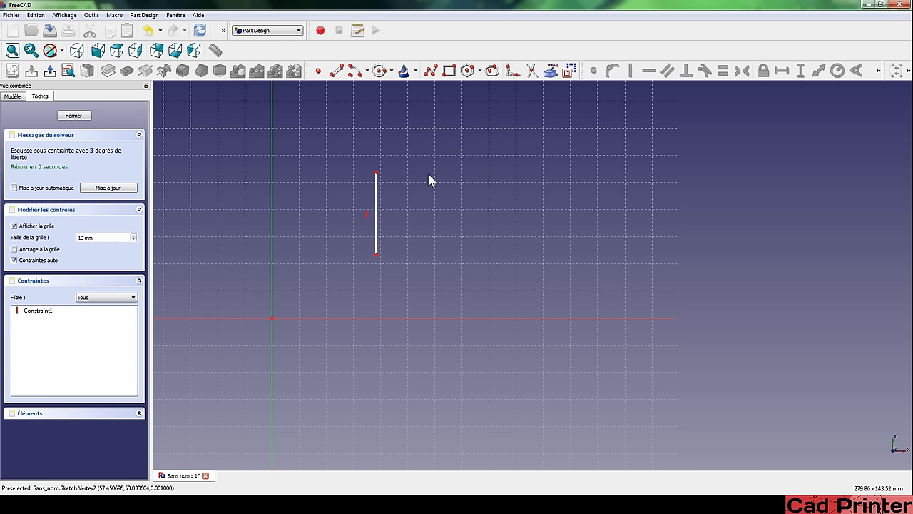
pyautogui.click(14, 260)
pyautogui.click(377, 182)
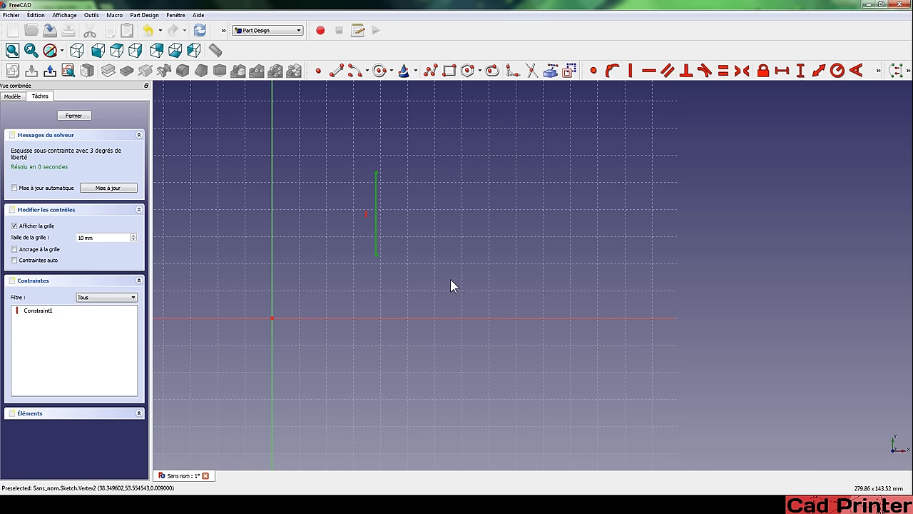
pyautogui.press('Delete')
# Step: Draw a vertical edge topped by a short edge, constrain them vertical and horizontal
pyautogui.click(431, 70)
pyautogui.click(367, 259)
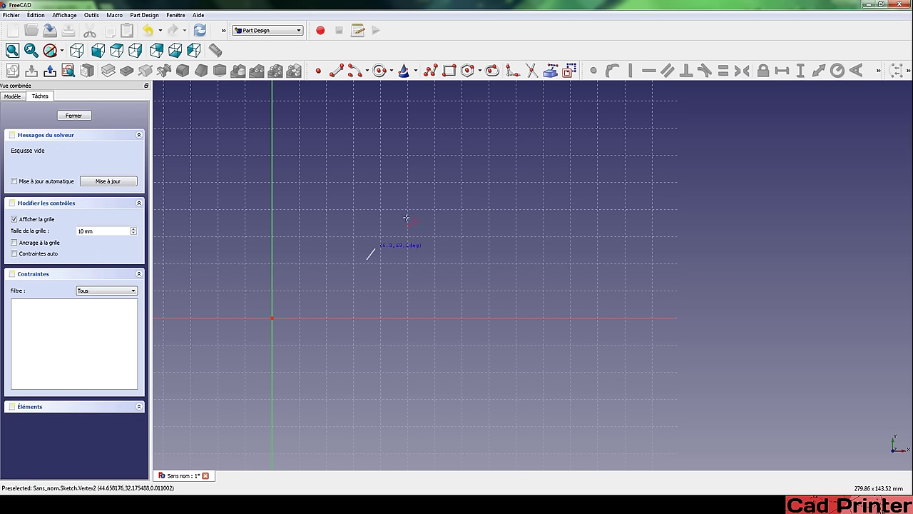
pyautogui.click(369, 159)
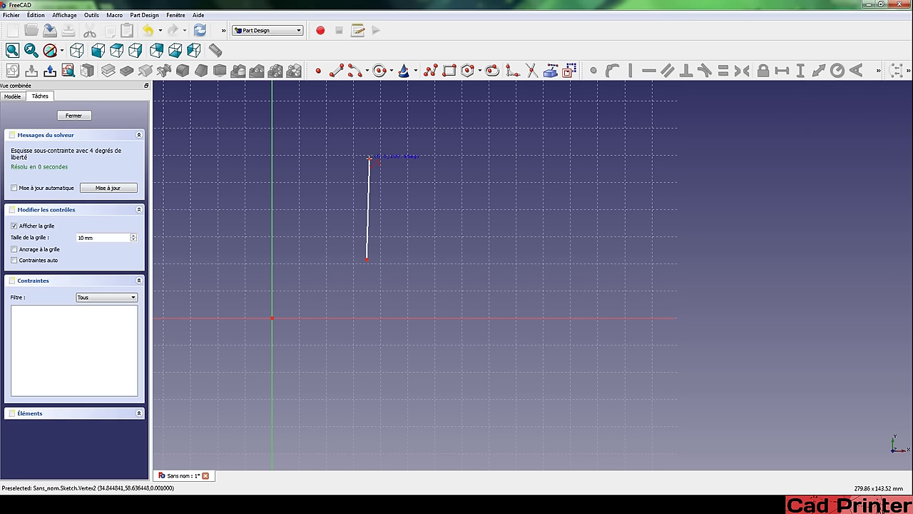
pyautogui.click(444, 163)
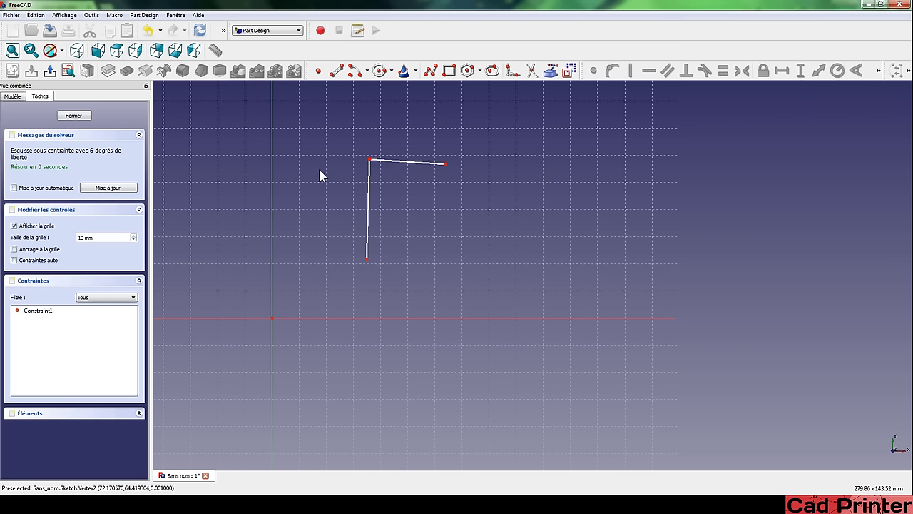
pyautogui.click(367, 191)
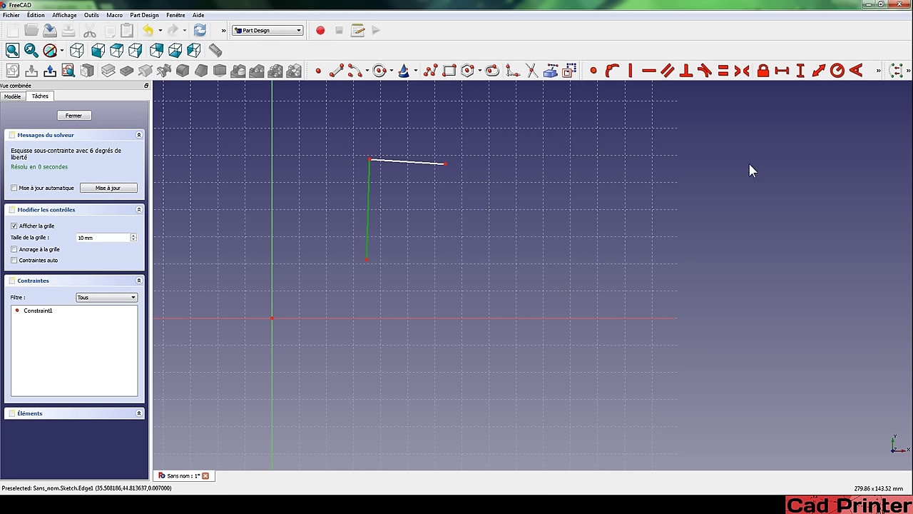
pyautogui.click(632, 71)
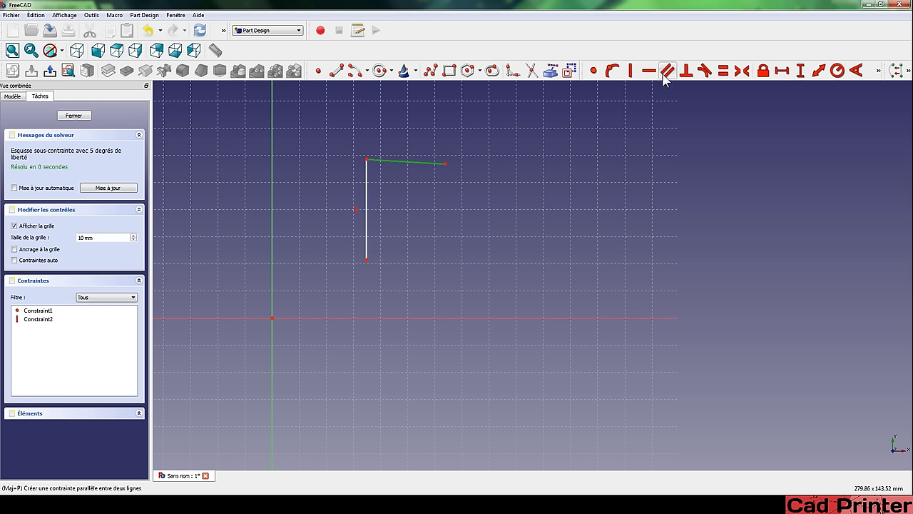
pyautogui.click(648, 71)
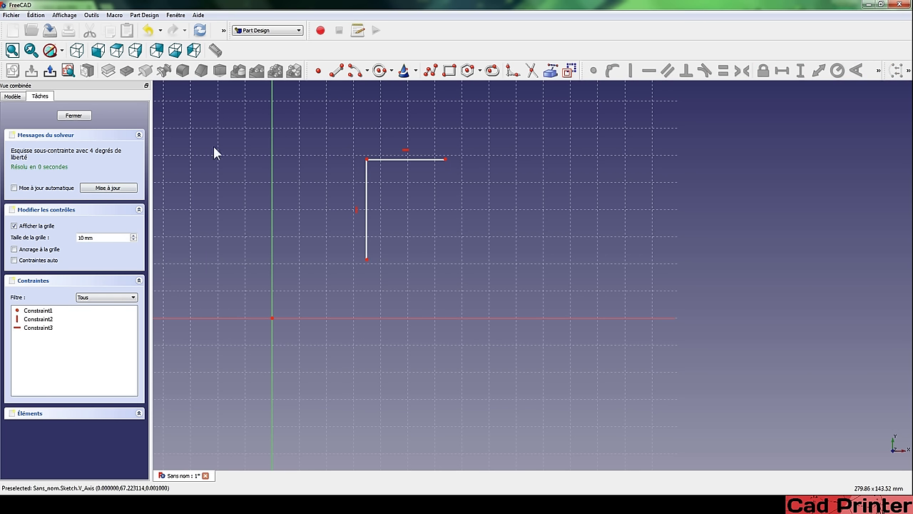
pyautogui.moveTo(445, 160); pyautogui.dragTo(379, 152)
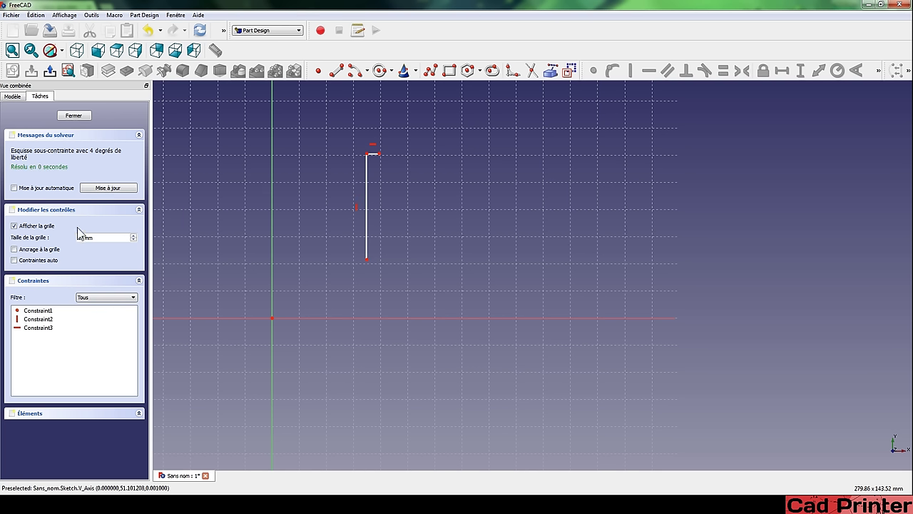
# Step: With auto constraints on, continue the polyline down the stair steps and close it at the start
pyautogui.click(14, 260)
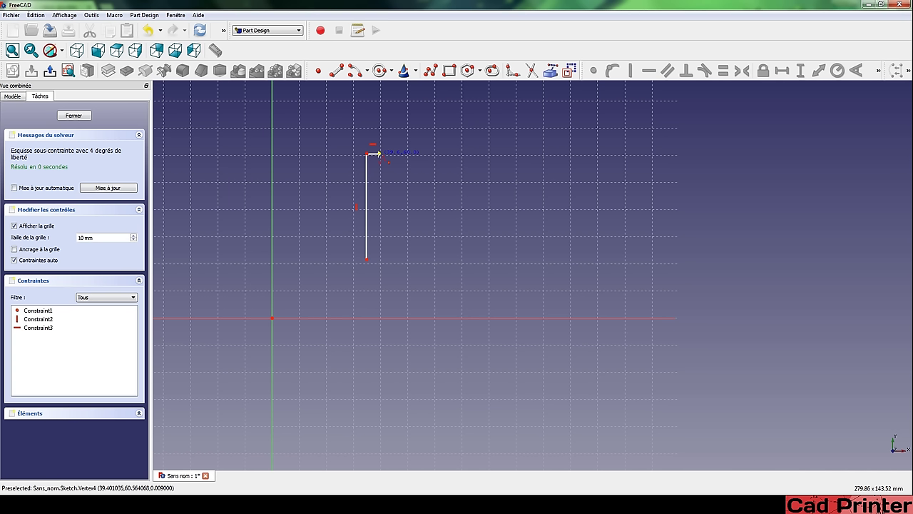
pyautogui.click(379, 154)
pyautogui.click(379, 176)
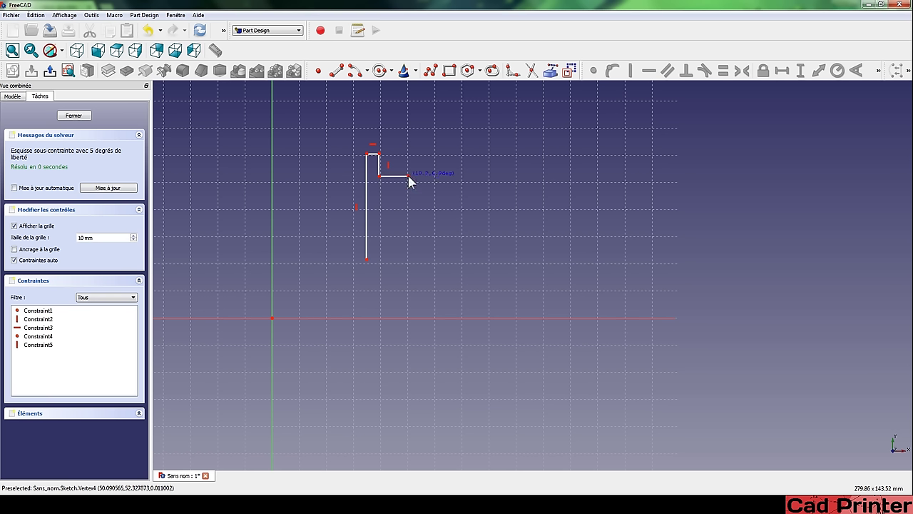
pyautogui.click(408, 176)
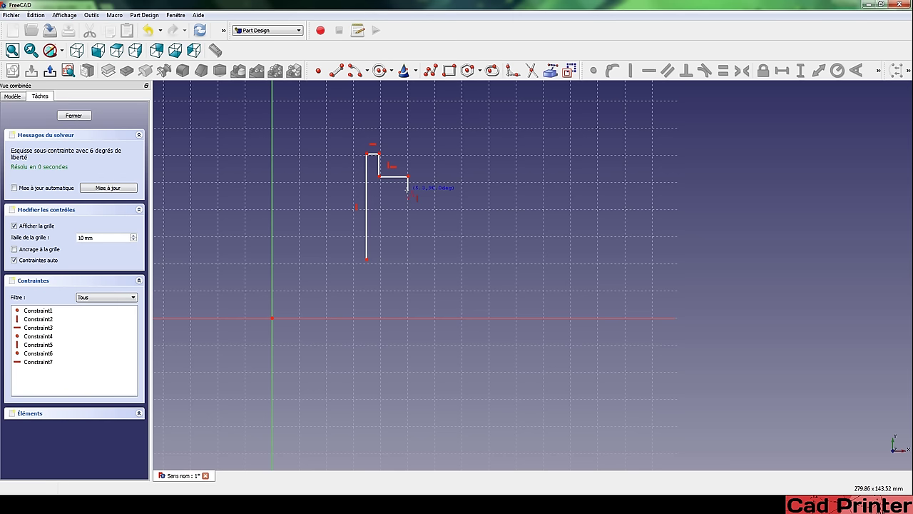
pyautogui.click(407, 190)
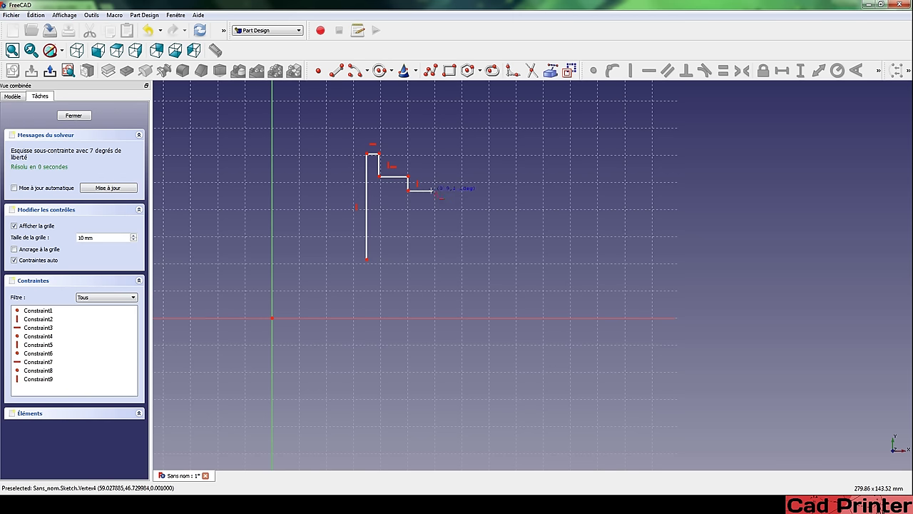
pyautogui.click(432, 191)
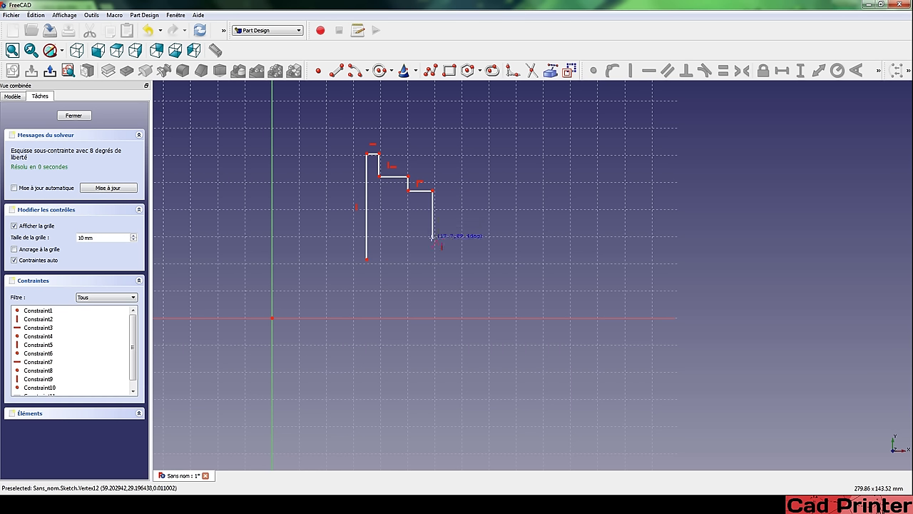
pyautogui.click(433, 237)
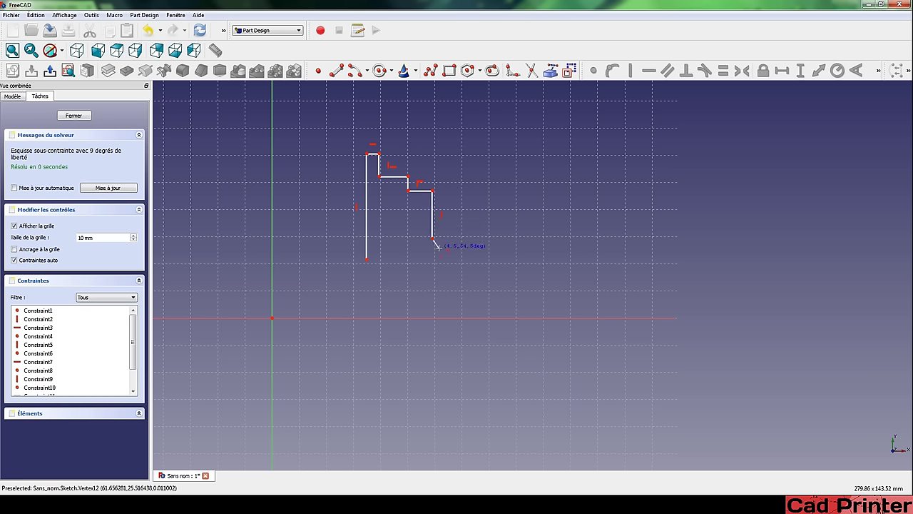
pyautogui.click(481, 240)
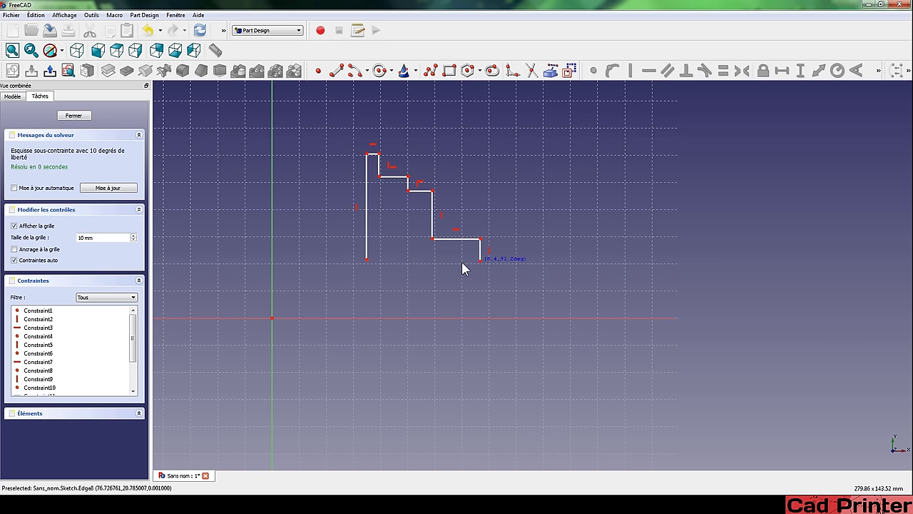
pyautogui.click(480, 261)
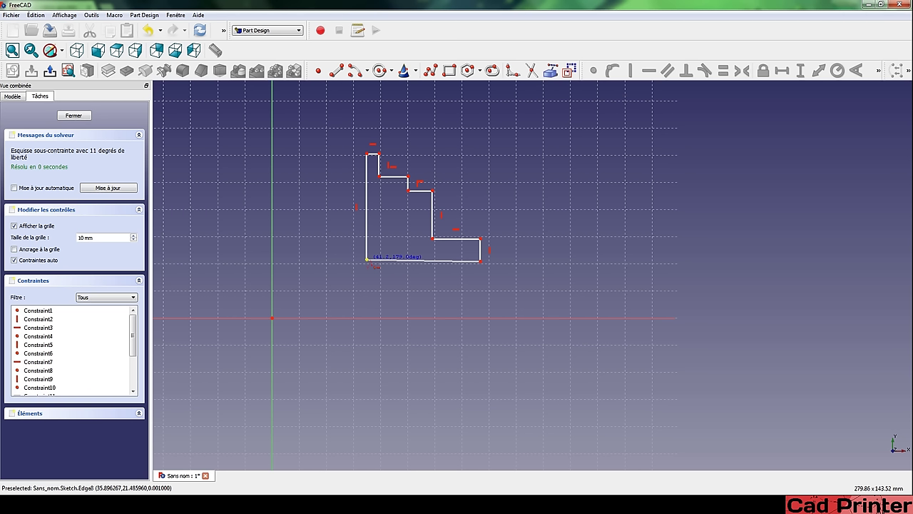
pyautogui.click(367, 260)
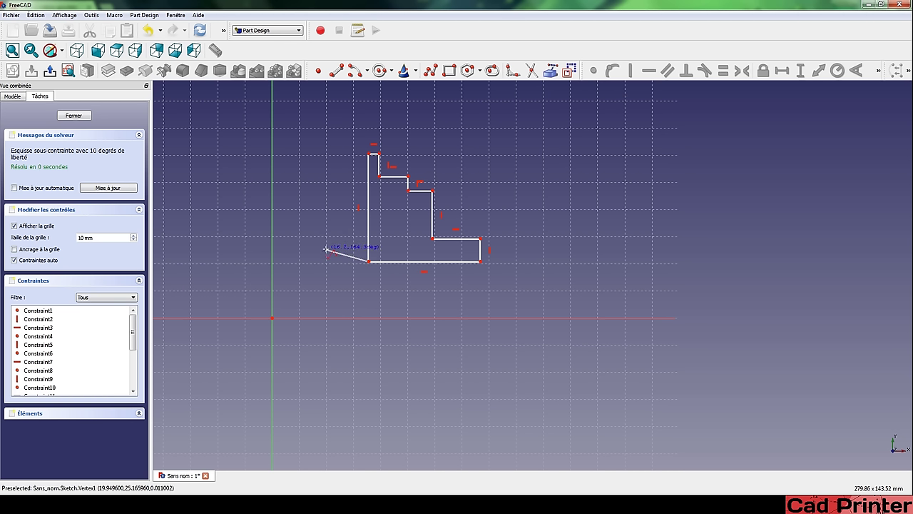
pyautogui.press('Escape')
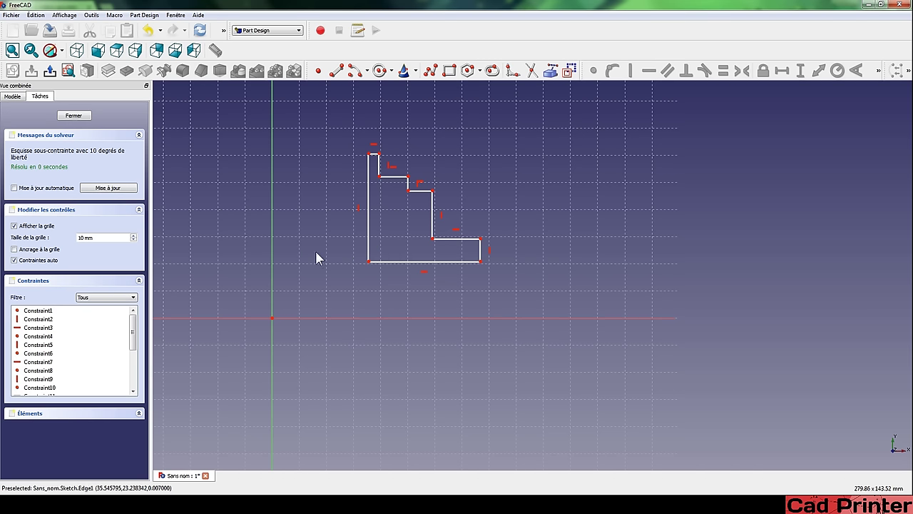
pyautogui.hotkey('ctrl', 'z')
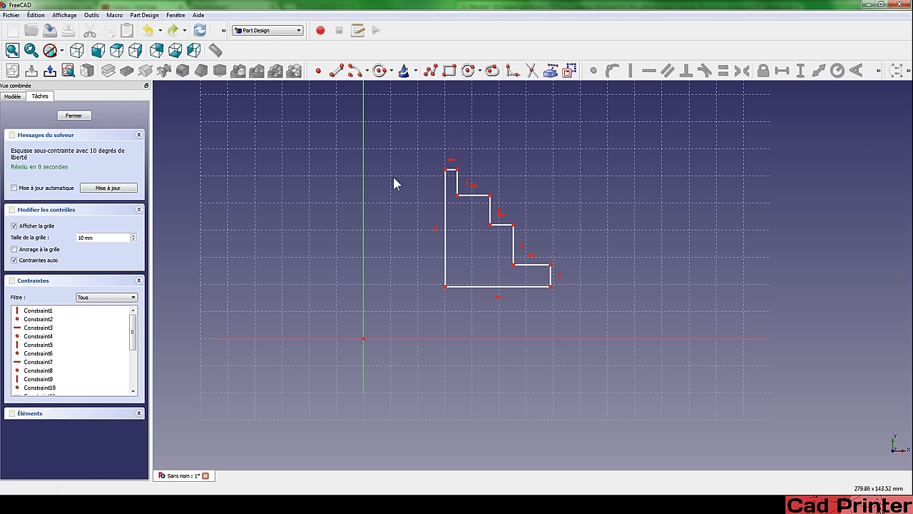
pyautogui.click(411, 339)
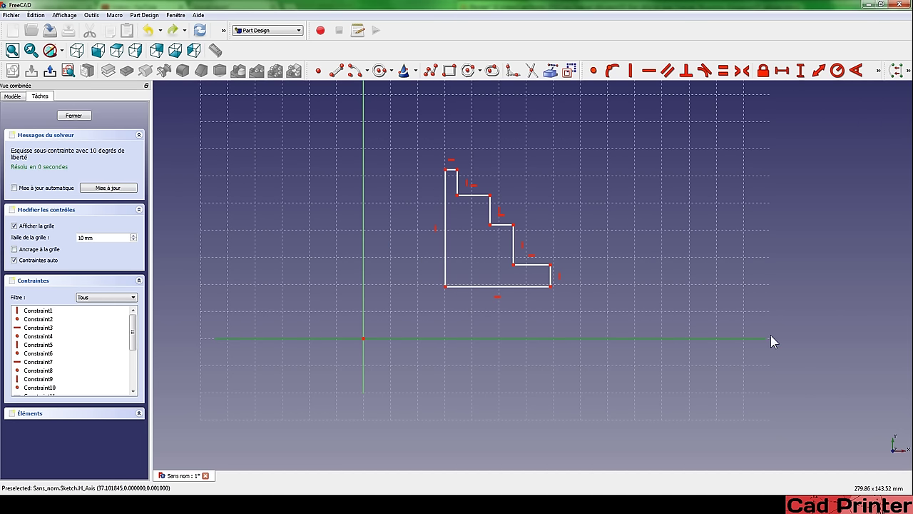
pyautogui.click(850, 389)
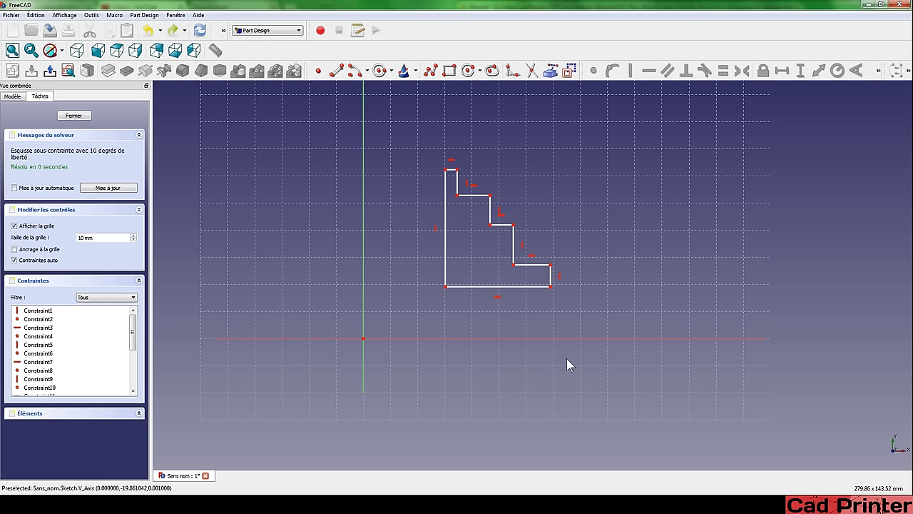
pyautogui.click(447, 171)
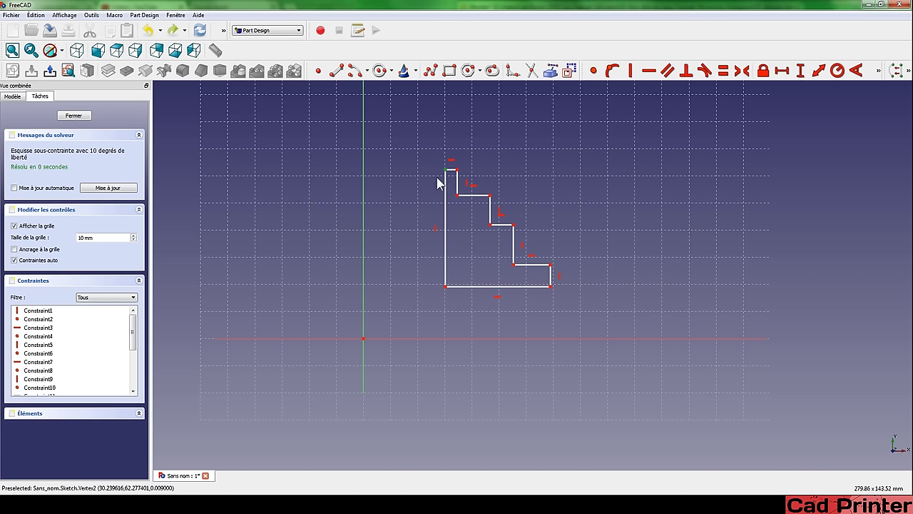
pyautogui.click(429, 334)
pyautogui.click(421, 315)
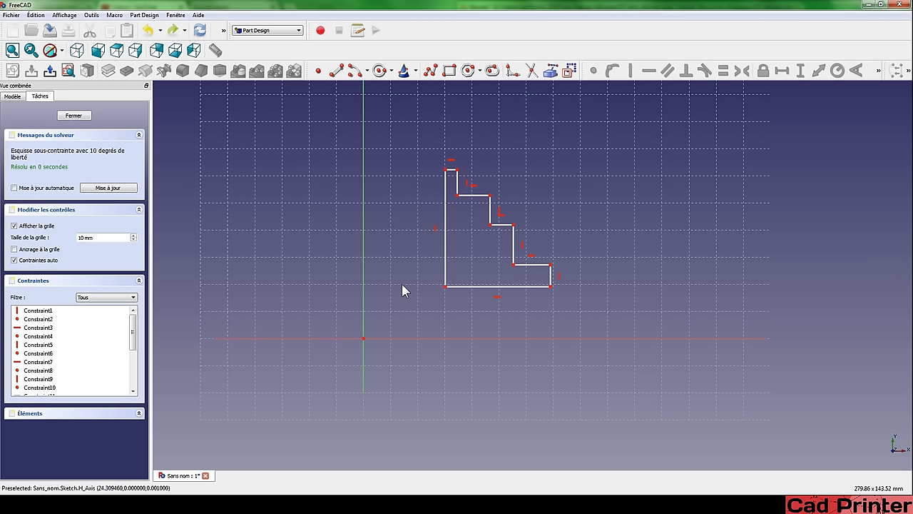
# Step: Draw a horizontal line below the stepped profile, near the horizontal axis
pyautogui.click(338, 71)
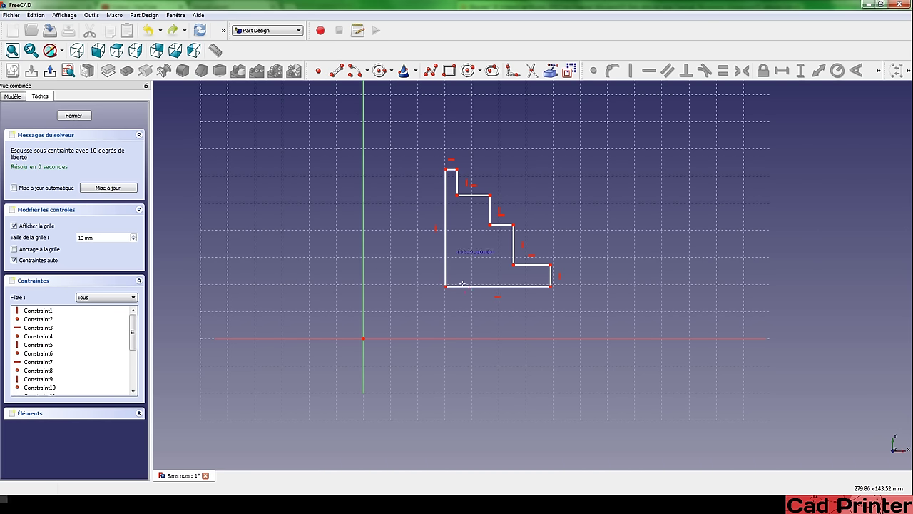
pyautogui.click(405, 304)
pyautogui.click(598, 325)
pyautogui.press('Escape')
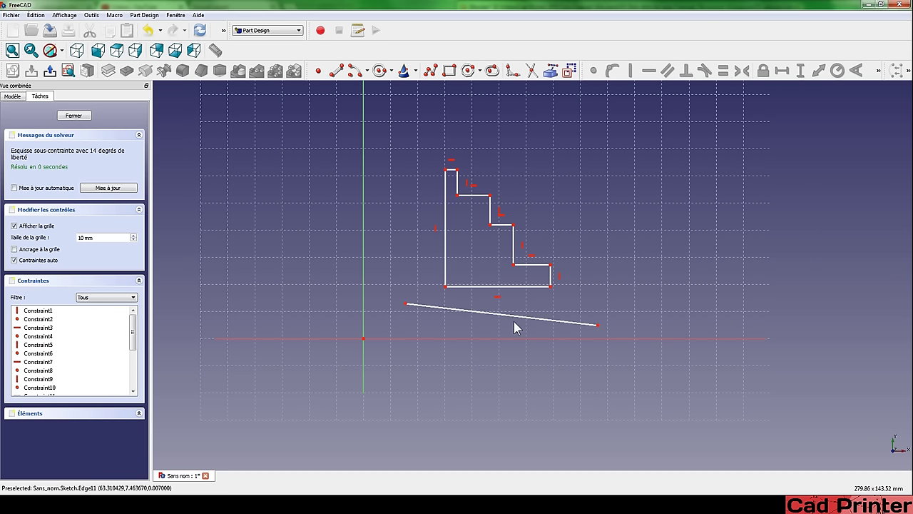
pyautogui.click(528, 326)
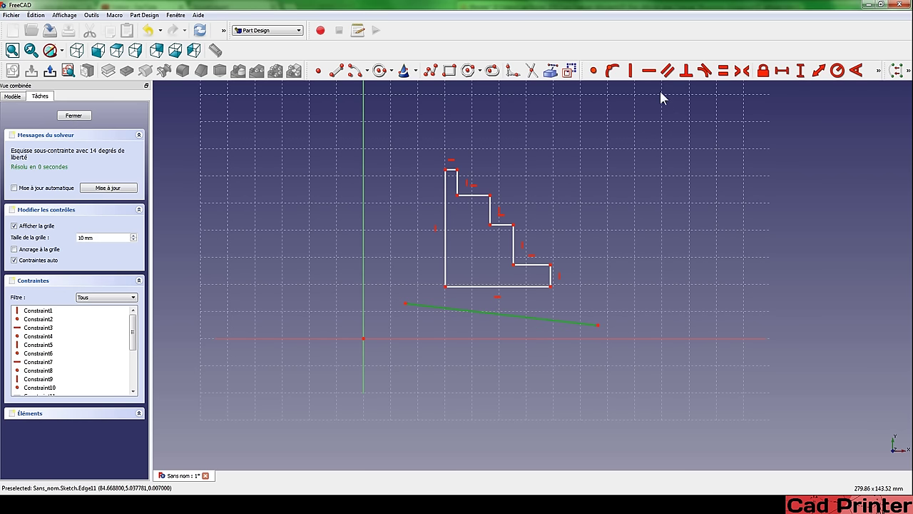
pyautogui.click(650, 73)
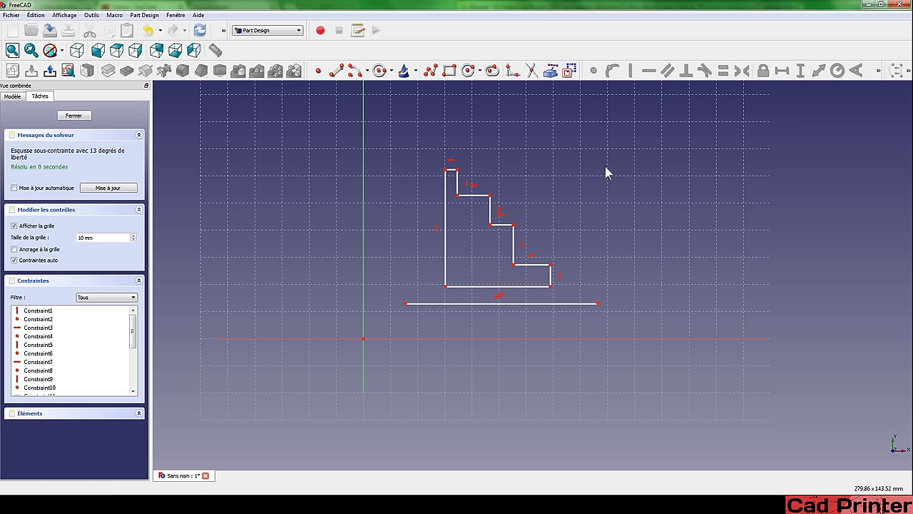
pyautogui.moveTo(486, 319); pyautogui.dragTo(490, 329)
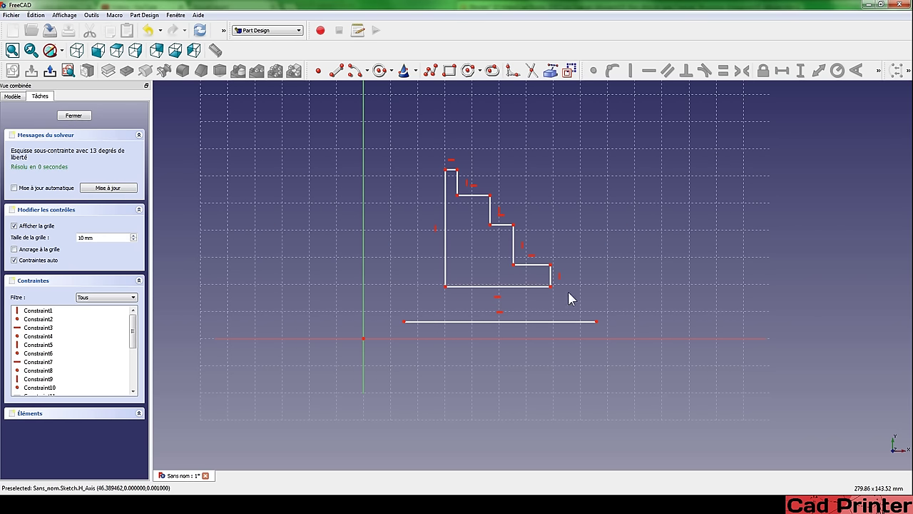
# Step: Convert that line below the profile into construction geometry
pyautogui.click(442, 323)
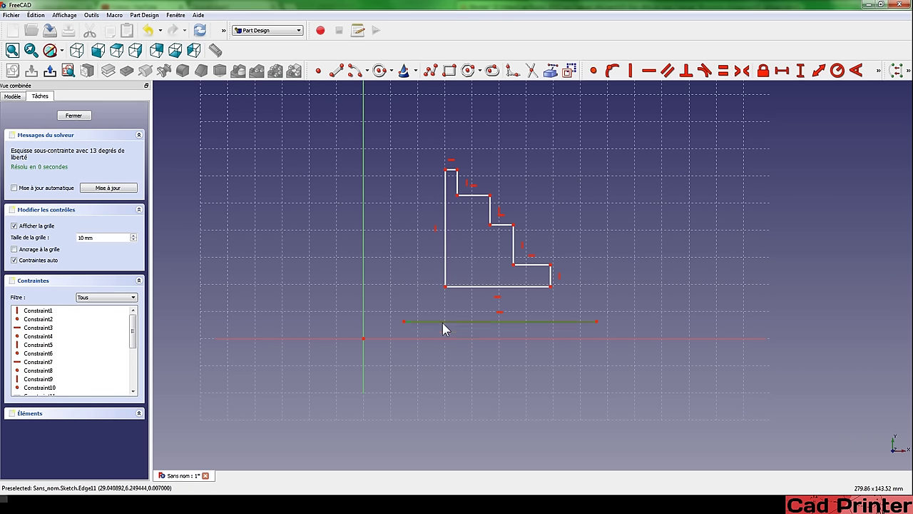
pyautogui.click(571, 71)
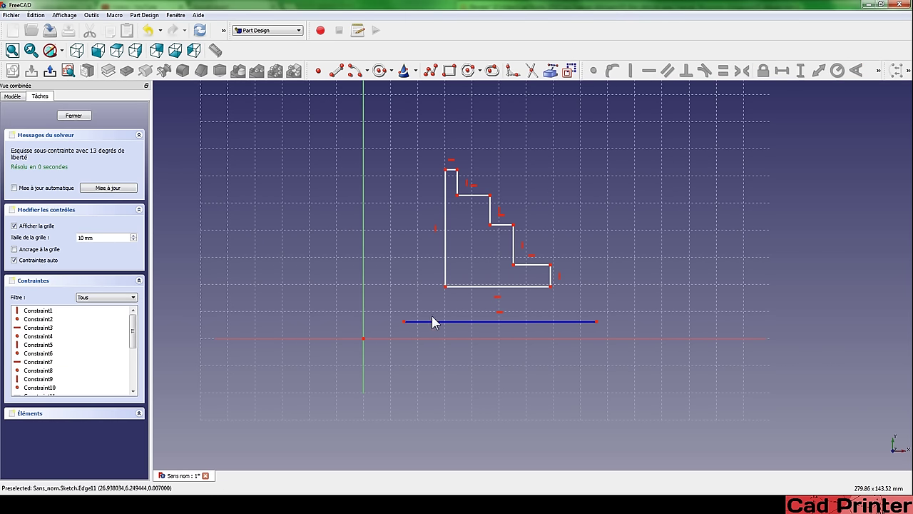
pyautogui.moveTo(432, 321); pyautogui.dragTo(422, 321)
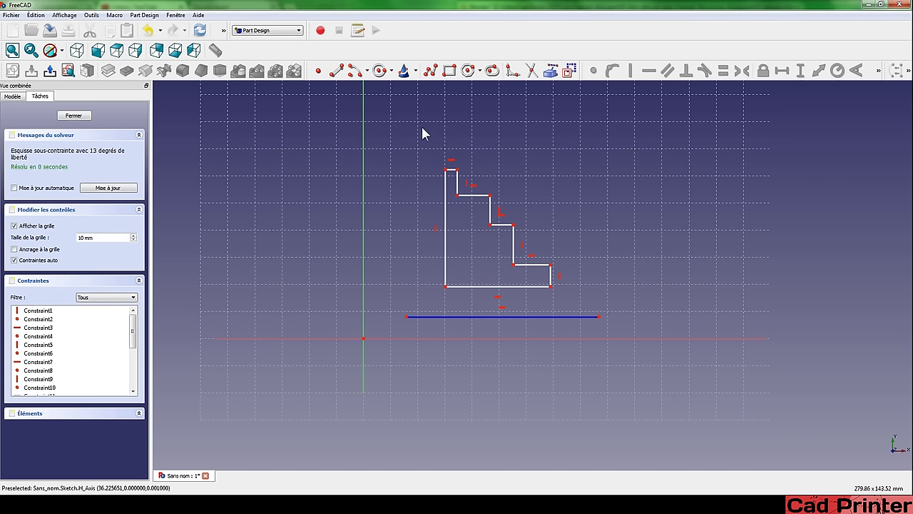
# Step: Add a 40 mm height from the construction line's left end to the profile's top corner
pyautogui.click(446, 171)
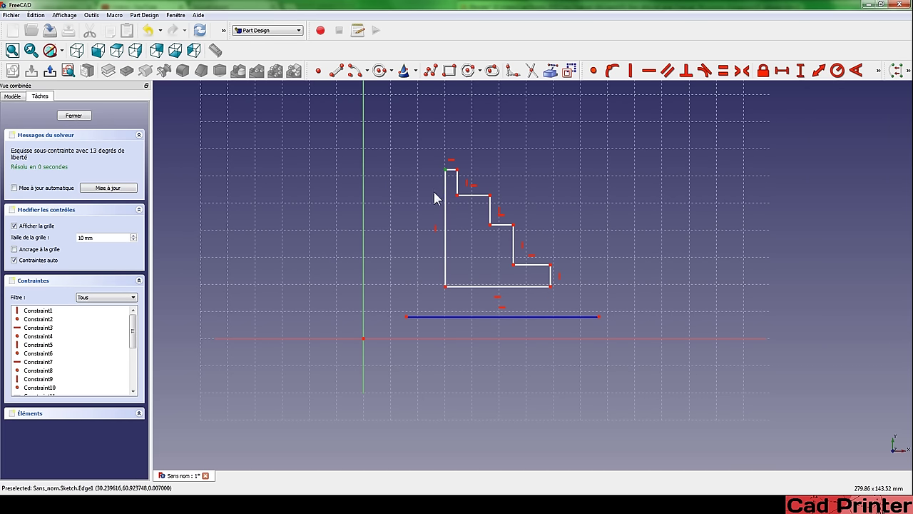
pyautogui.click(407, 316)
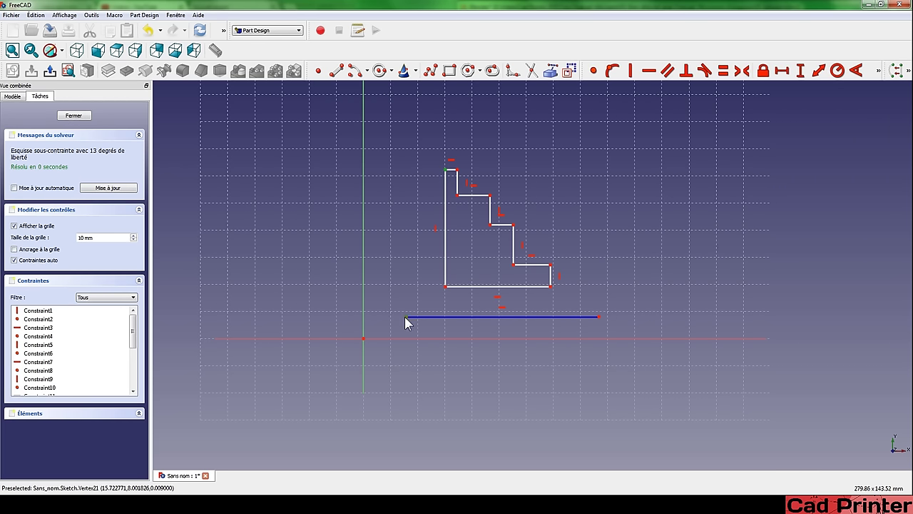
pyautogui.click(801, 70)
pyautogui.write('40')
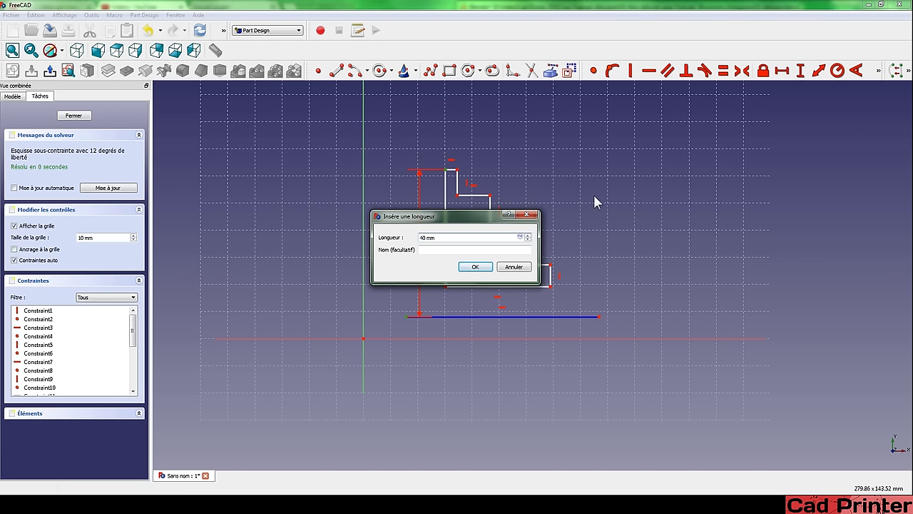
pyautogui.press('Return')
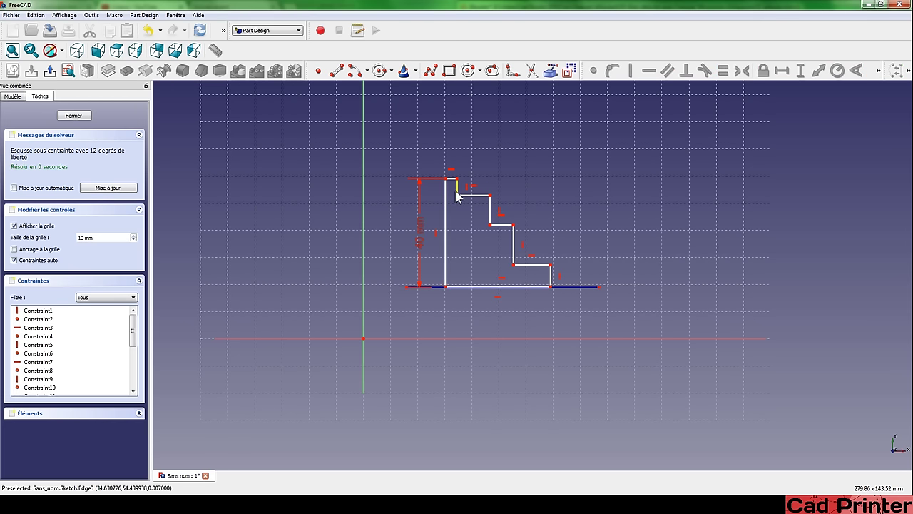
# Step: Lower the construction line and top step, then add a 33.5 mm height to the next corner
pyautogui.click(458, 195)
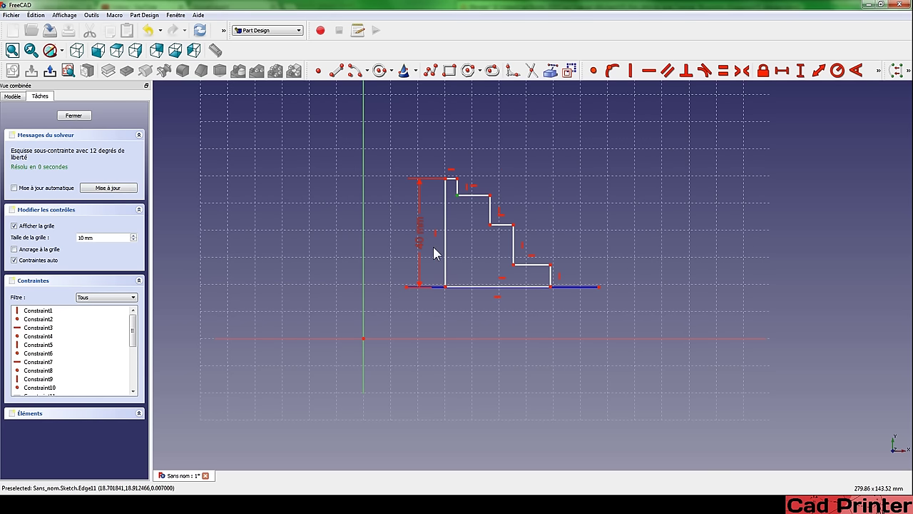
pyautogui.click(433, 254)
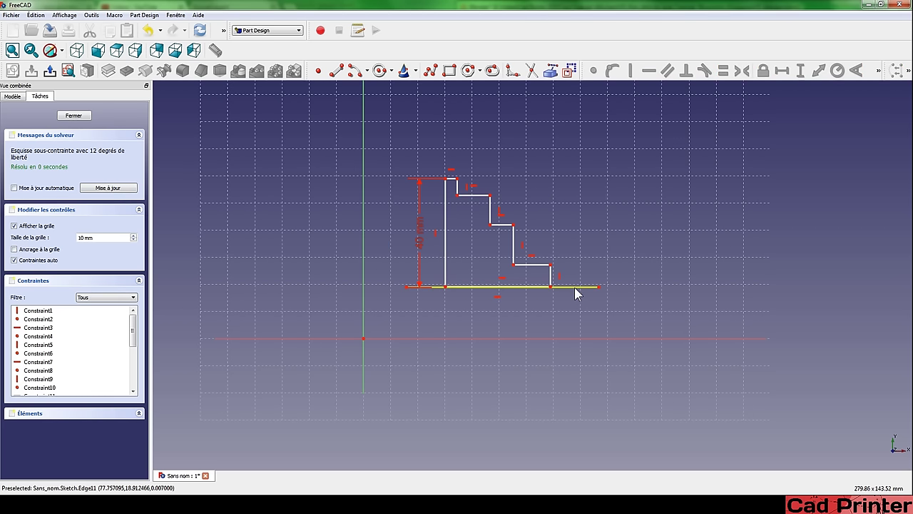
pyautogui.moveTo(575, 289); pyautogui.dragTo(574, 315)
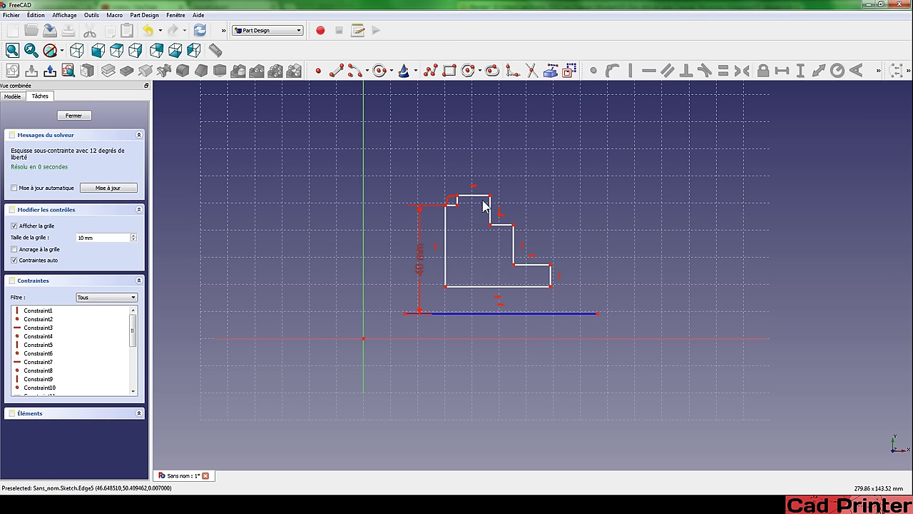
pyautogui.moveTo(477, 196); pyautogui.dragTo(501, 232)
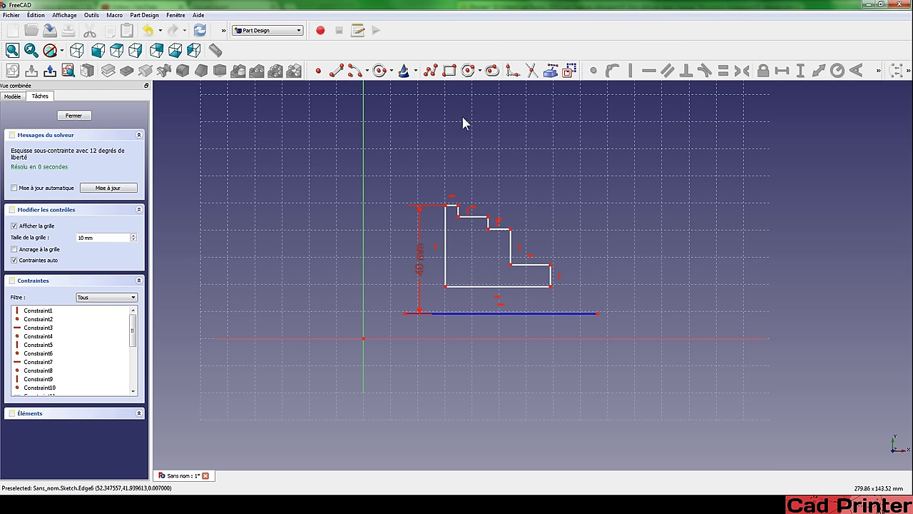
pyautogui.click(459, 218)
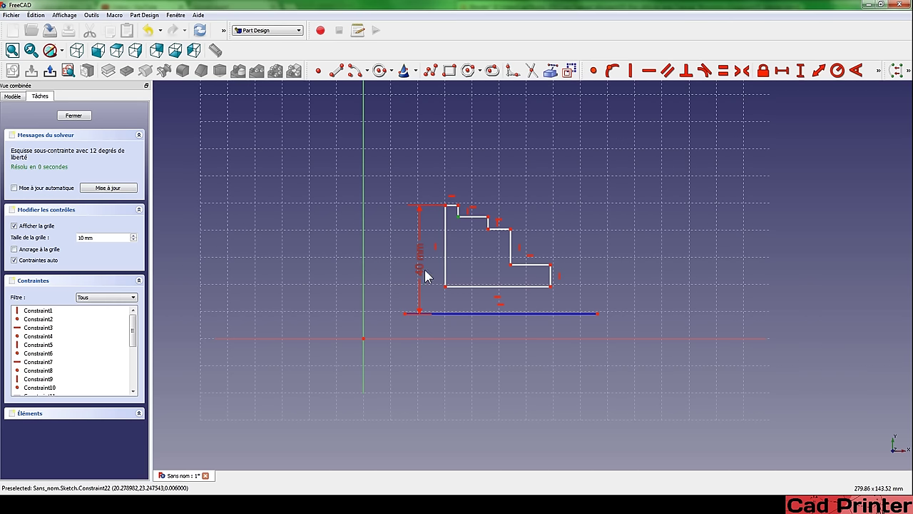
pyautogui.click(404, 315)
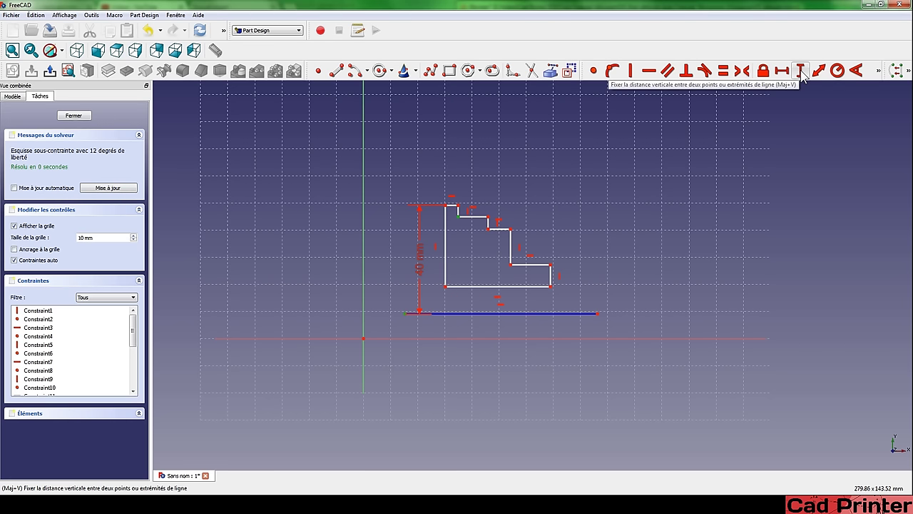
pyautogui.click(802, 73)
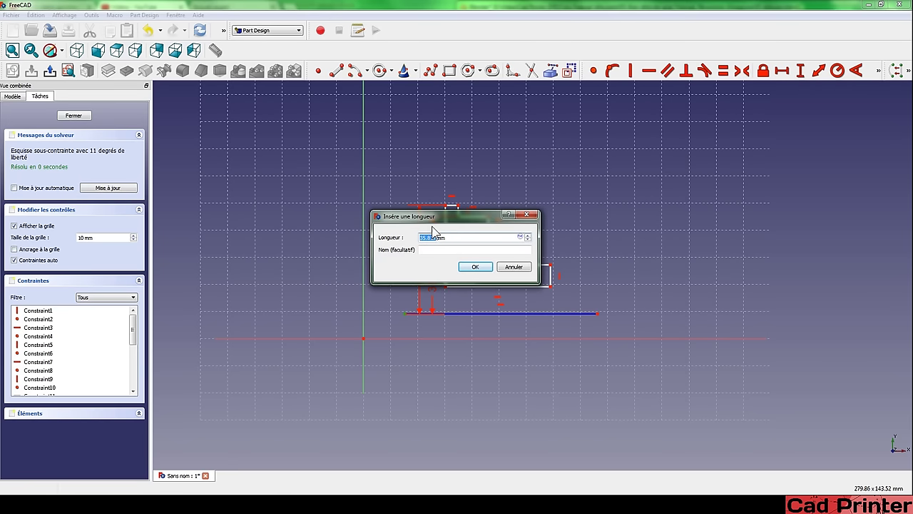
pyautogui.write('5')
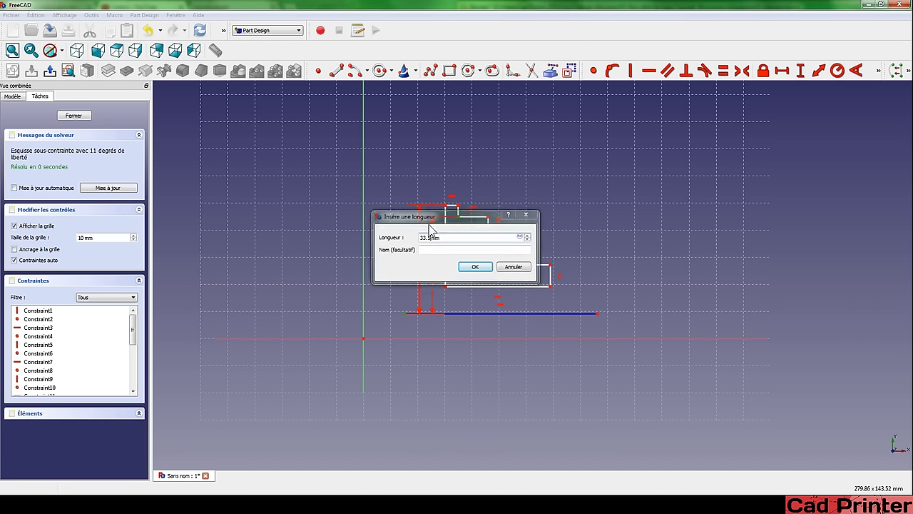
pyautogui.press('Return')
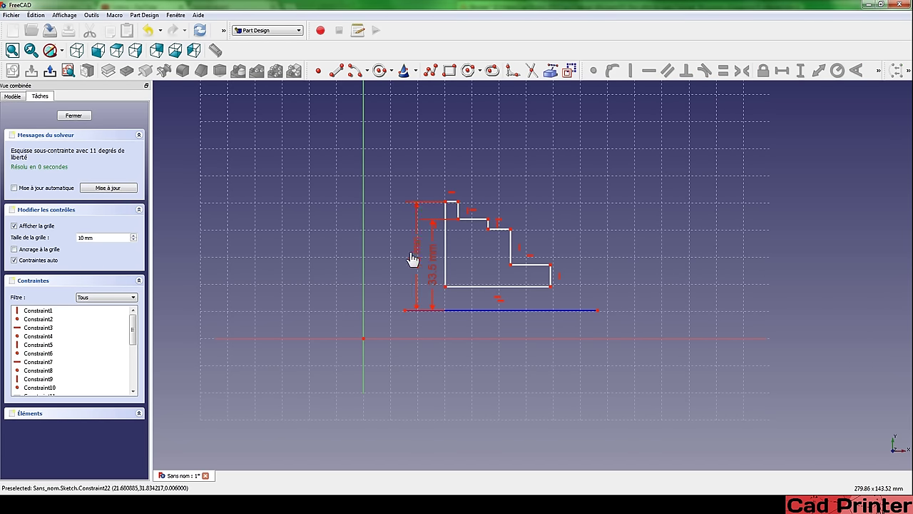
# Step: Move the 40 and 33.5 mm labels left and add a 28.25 mm step height
pyautogui.moveTo(416, 249); pyautogui.dragTo(366, 254)
pyautogui.moveTo(438, 262); pyautogui.dragTo(389, 259)
pyautogui.click(487, 229)
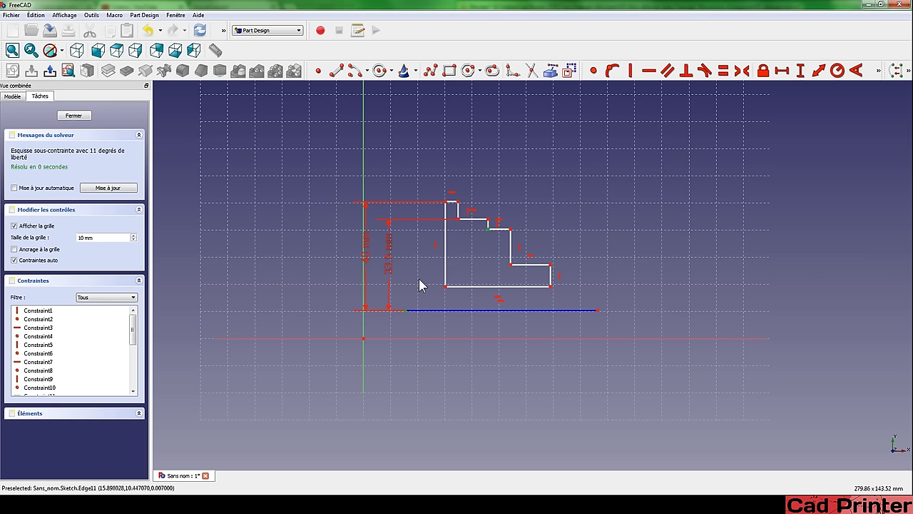
pyautogui.press('i')
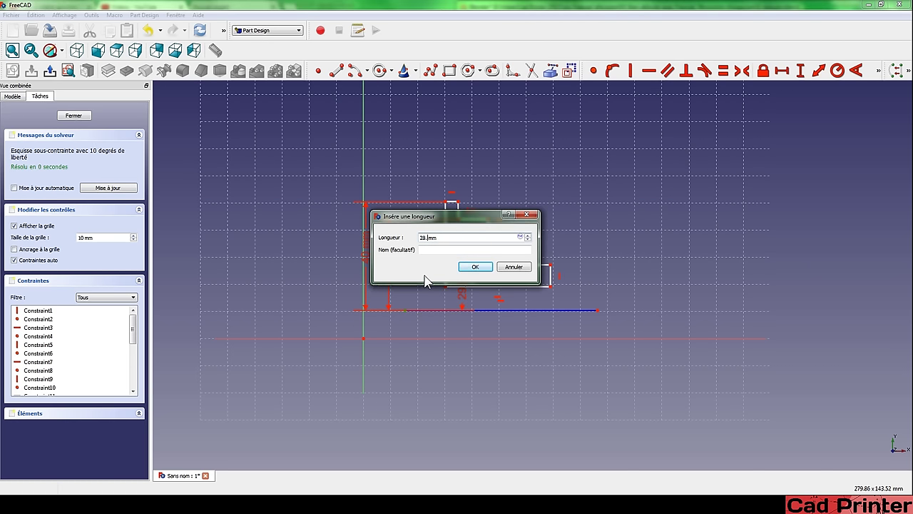
pyautogui.write('25')
pyautogui.press('Return')
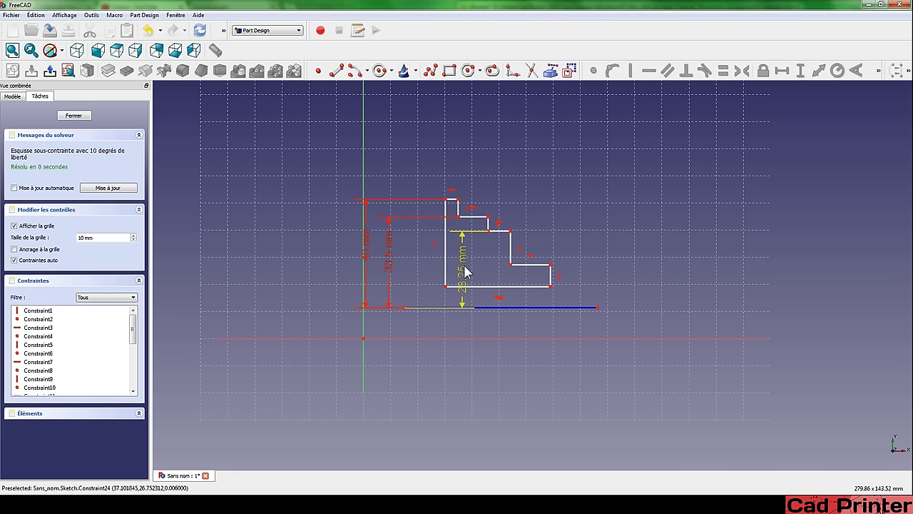
pyautogui.moveTo(464, 272); pyautogui.dragTo(418, 259)
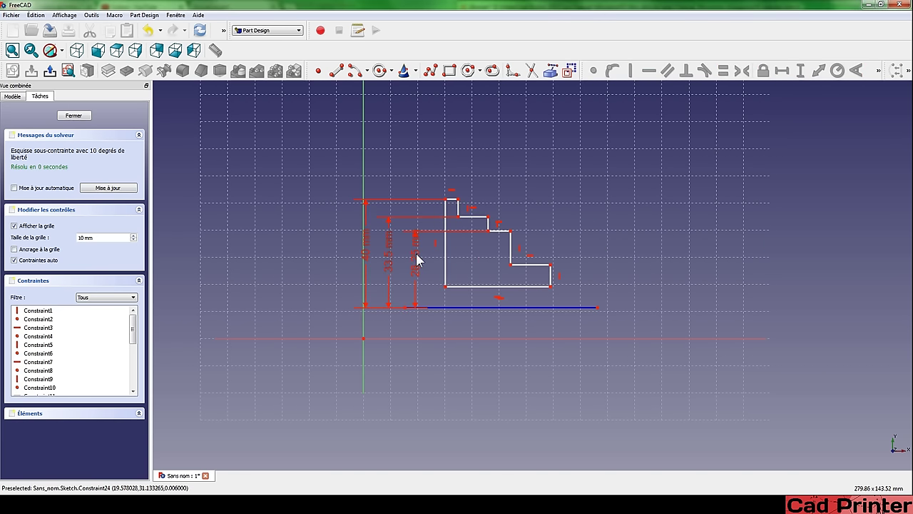
# Step: Add a 25 mm height to the lowest step corner and place its label beside the others
pyautogui.click(510, 264)
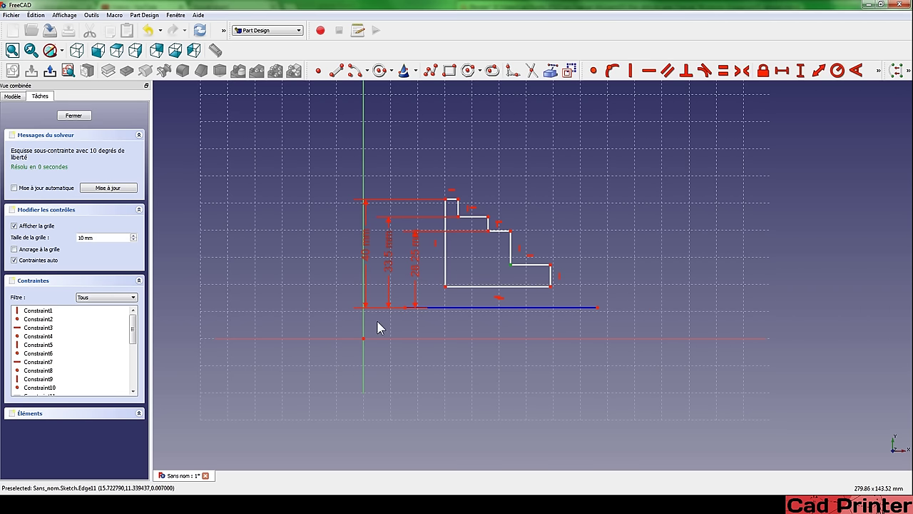
pyautogui.click(406, 309)
pyautogui.press('i')
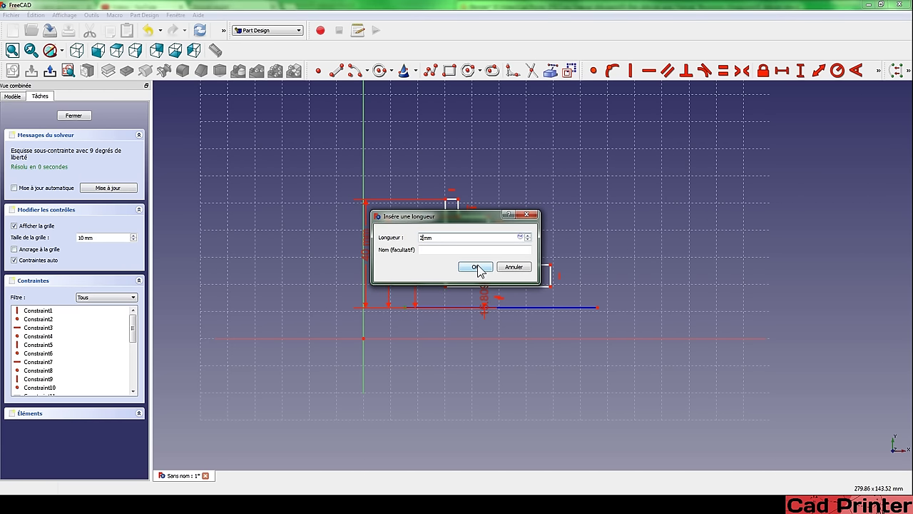
pyautogui.click(477, 268)
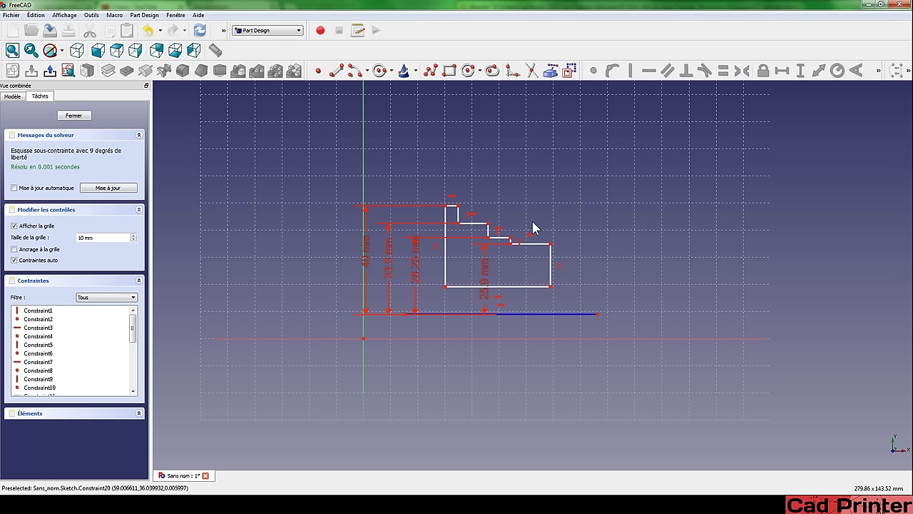
pyautogui.moveTo(486, 284); pyautogui.dragTo(431, 282)
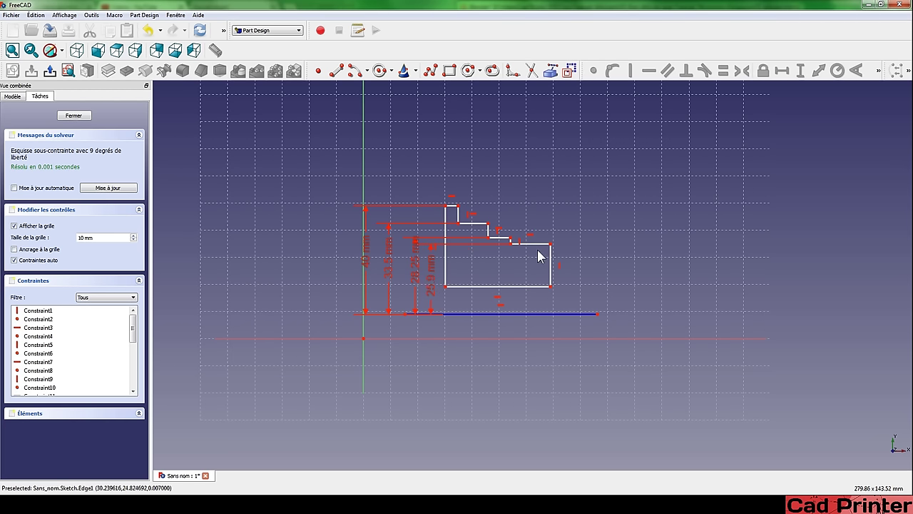
pyautogui.moveTo(550, 244)
pyautogui.mouseDown()
pyautogui.moveTo(540, 249)
pyautogui.moveTo(546, 243)
pyautogui.mouseUp()
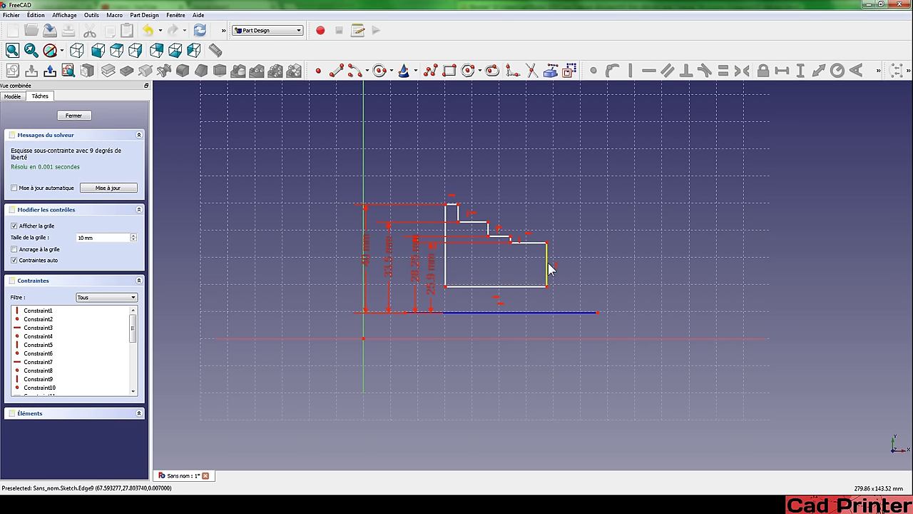
# Step: Replace the profile's right edge with a down-right-down polyline from the open end
pyautogui.click(547, 264)
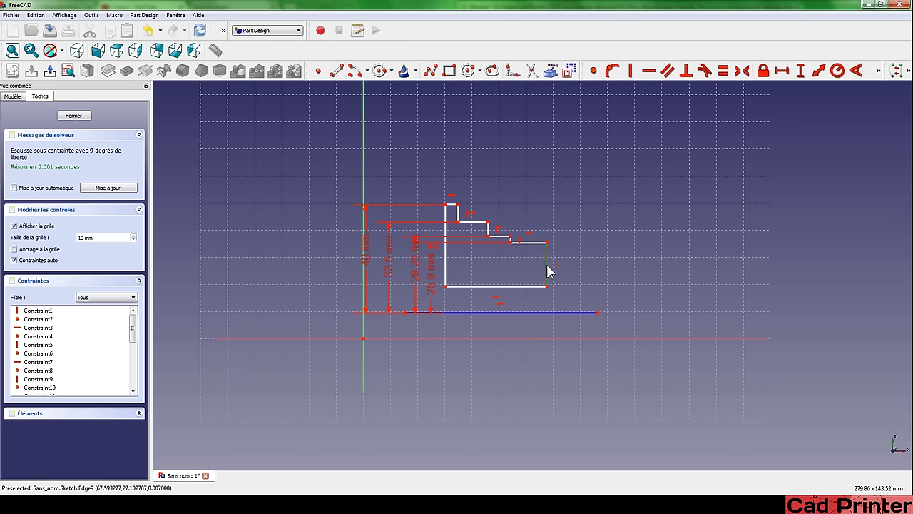
pyautogui.press('Delete')
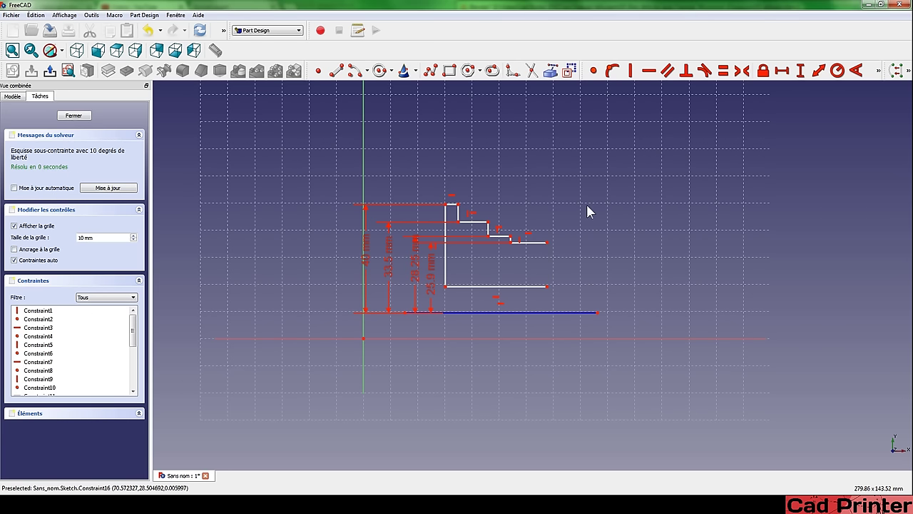
pyautogui.click(431, 71)
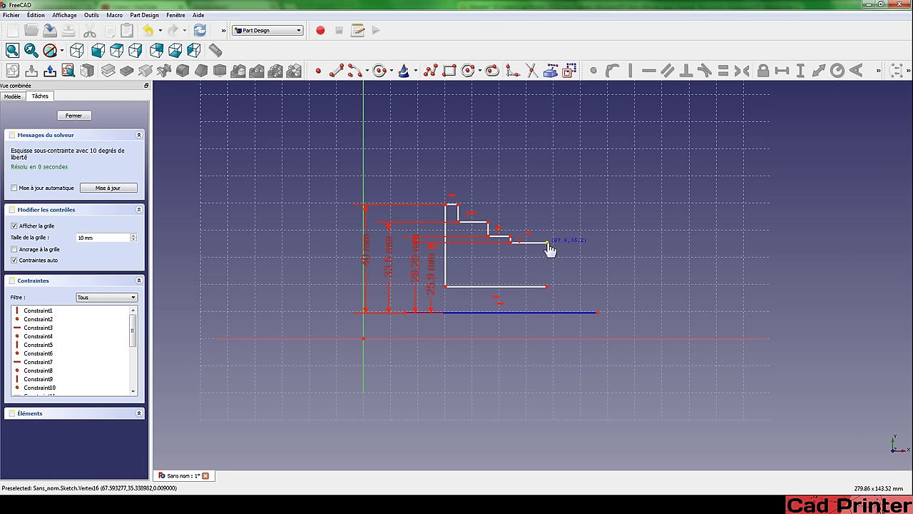
pyautogui.click(547, 243)
pyautogui.click(548, 265)
pyautogui.click(569, 265)
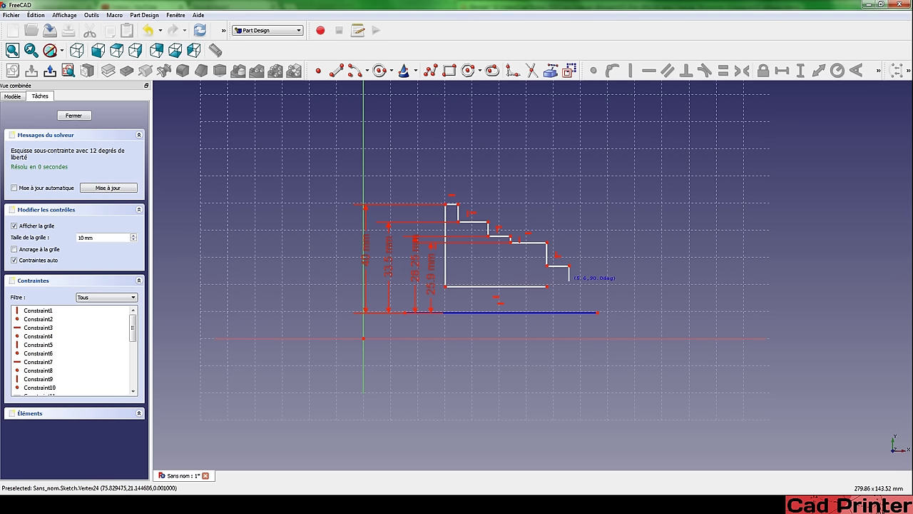
pyautogui.click(568, 287)
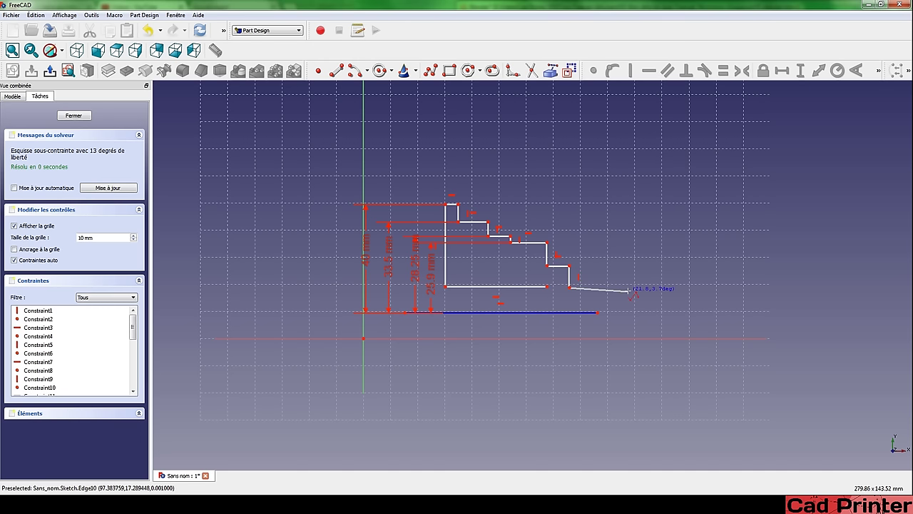
pyautogui.press('Escape')
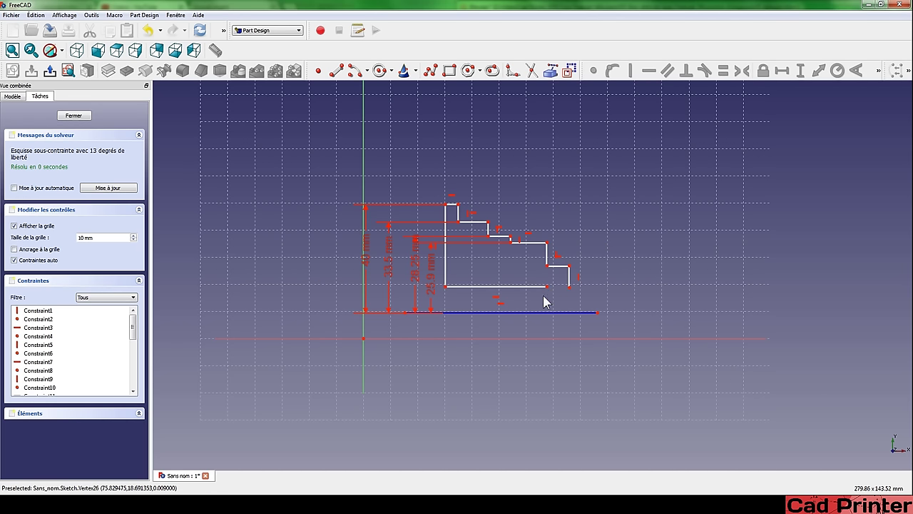
# Step: Make the two loose lower-right corner points coincident
pyautogui.click(548, 287)
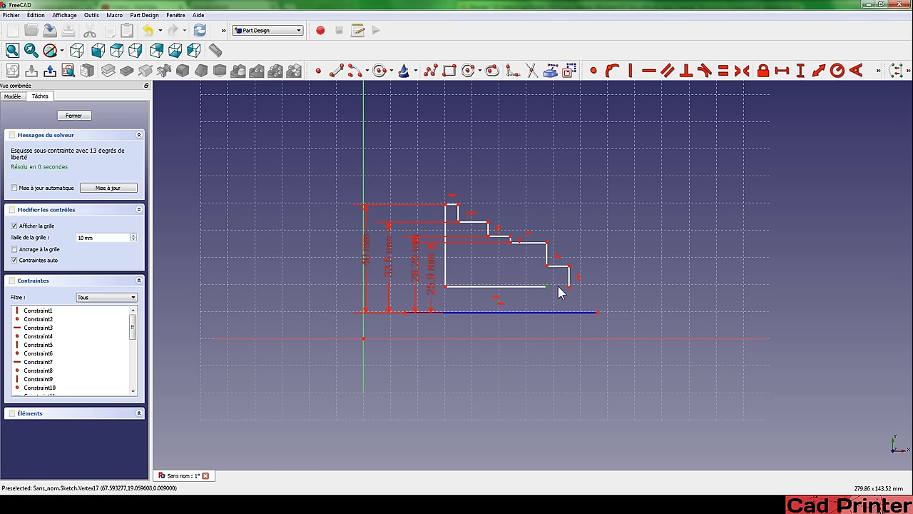
pyautogui.click(570, 287)
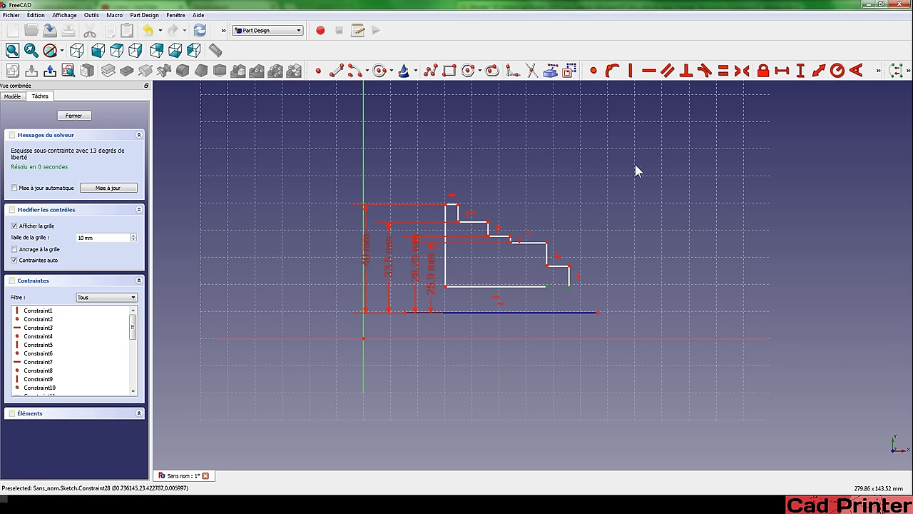
pyautogui.click(591, 73)
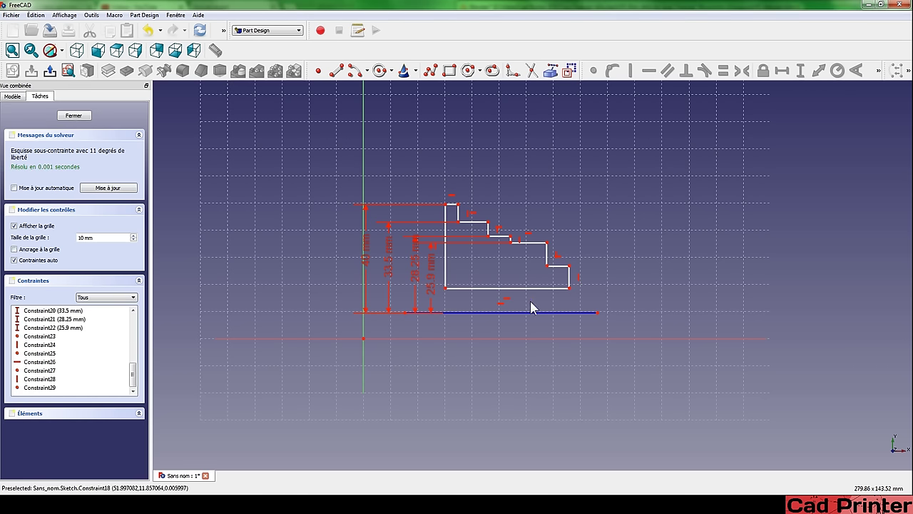
# Step: Add a 4.2 mm height dimension to the lower step corner
pyautogui.moveTo(569, 289); pyautogui.dragTo(556, 275)
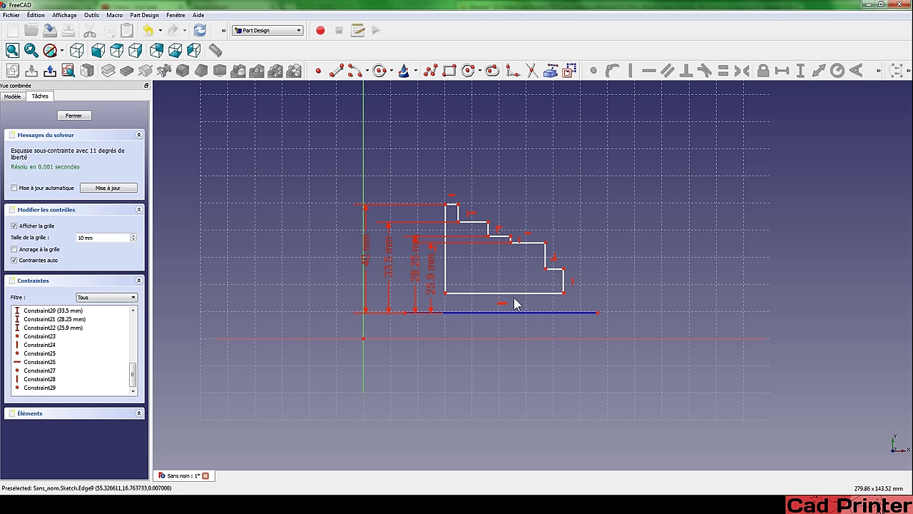
pyautogui.click(547, 269)
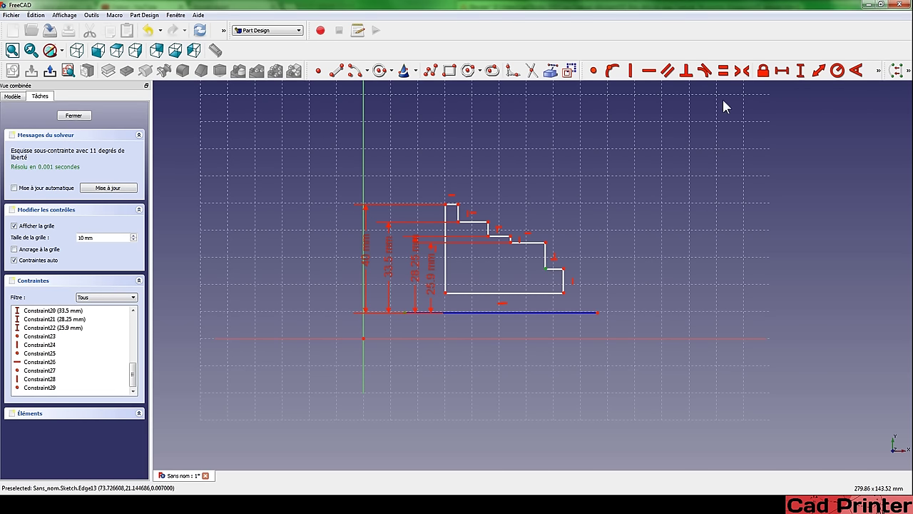
pyautogui.click(800, 70)
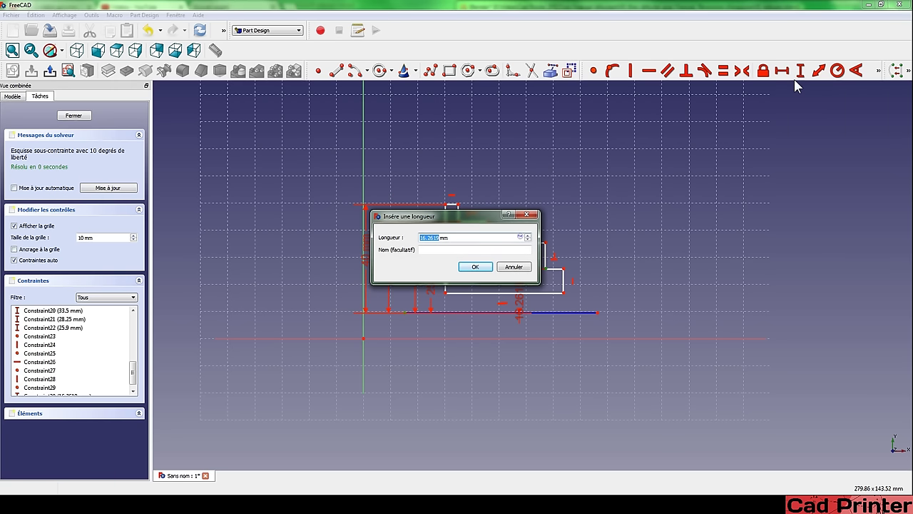
pyautogui.press('Return')
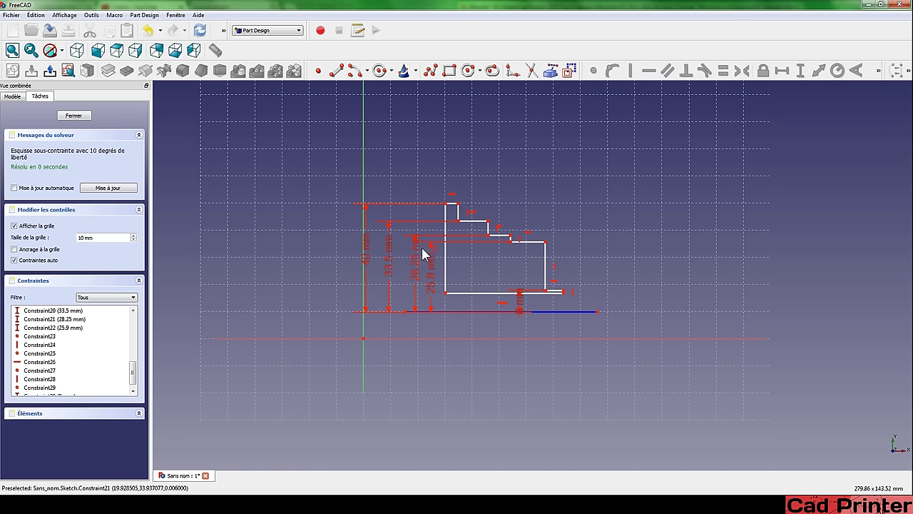
# Step: Spread the 40, 33.5, 28.25, 25.9 and small height labels out to the left
pyautogui.moveTo(371, 262); pyautogui.dragTo(267, 260)
pyautogui.moveTo(391, 269); pyautogui.dragTo(296, 264)
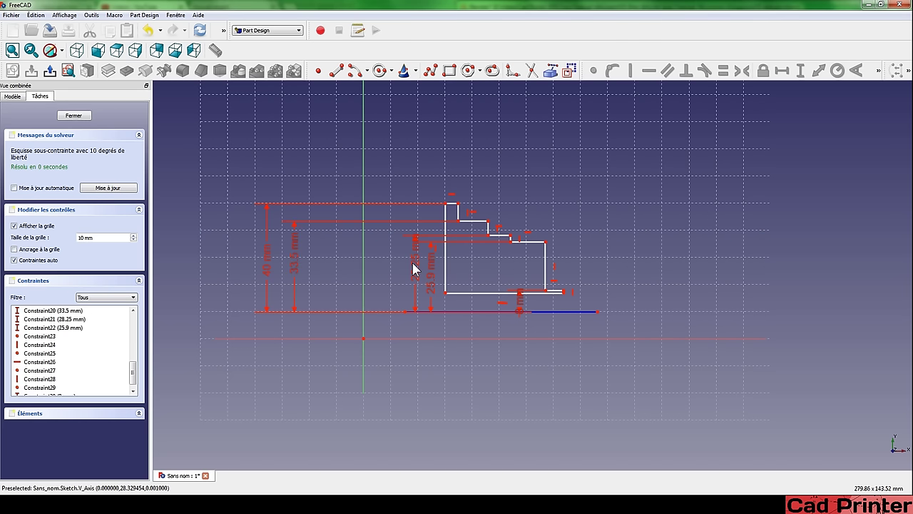
pyautogui.moveTo(416, 268); pyautogui.dragTo(333, 269)
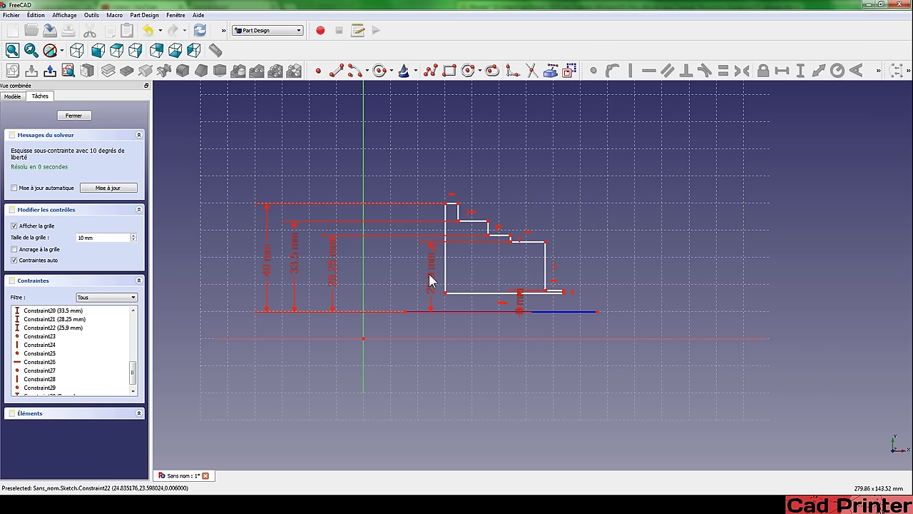
pyautogui.moveTo(429, 275); pyautogui.dragTo(356, 277)
pyautogui.moveTo(518, 302); pyautogui.dragTo(383, 274)
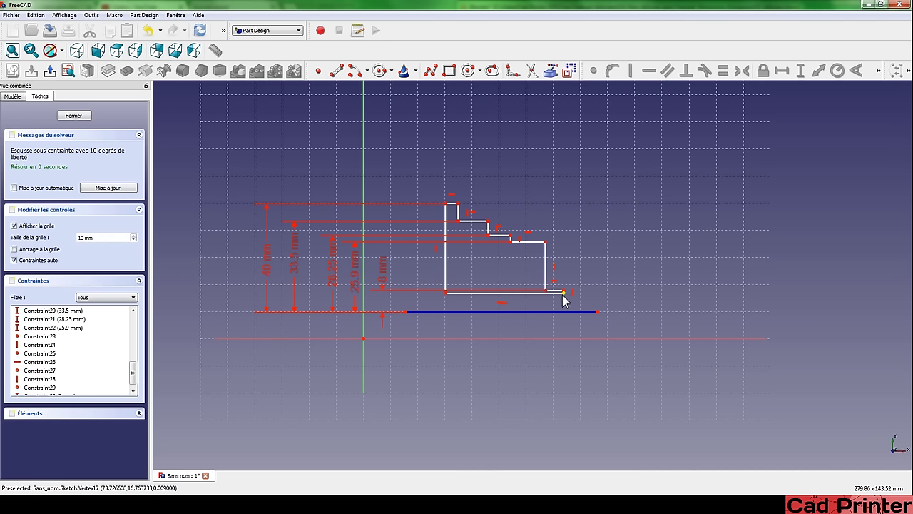
pyautogui.moveTo(563, 295); pyautogui.dragTo(561, 299)
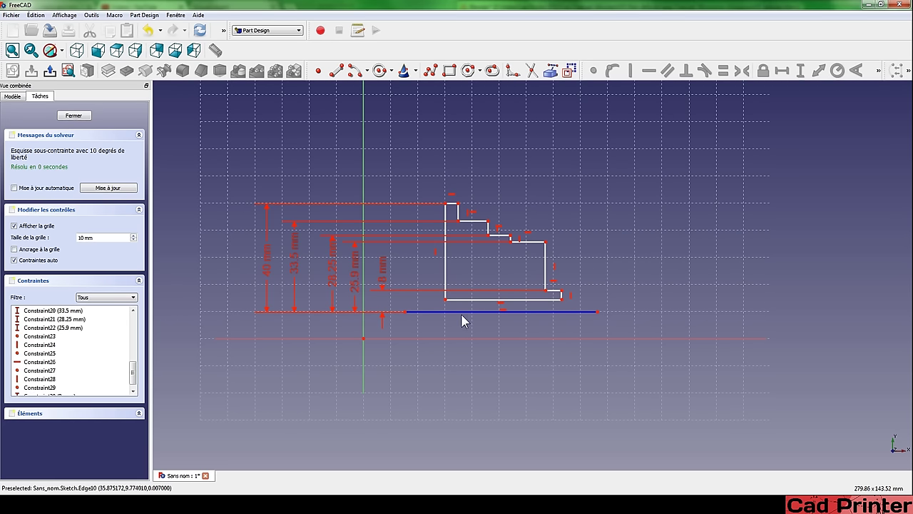
# Step: Add an 8 mm height to the profile's bottom-left corner and move its label aside
pyautogui.click(445, 299)
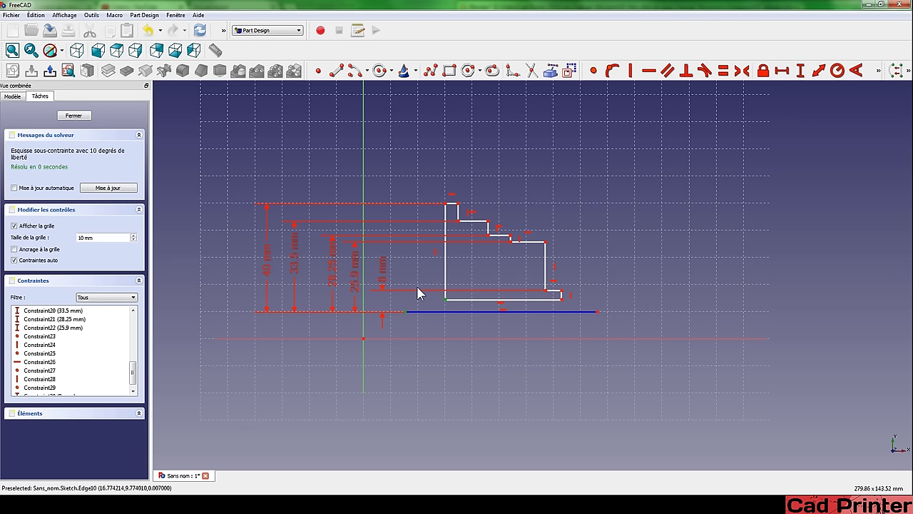
pyautogui.hotkey('shift', 'd')
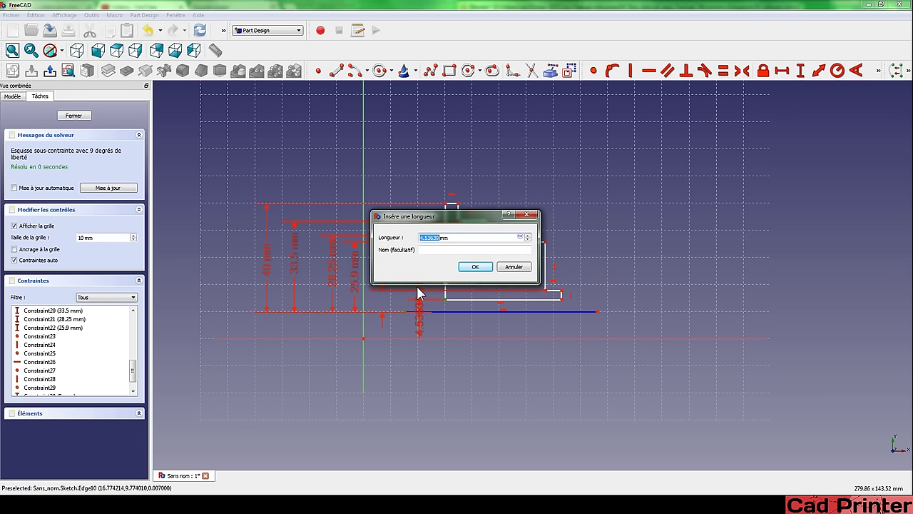
pyautogui.press('Return')
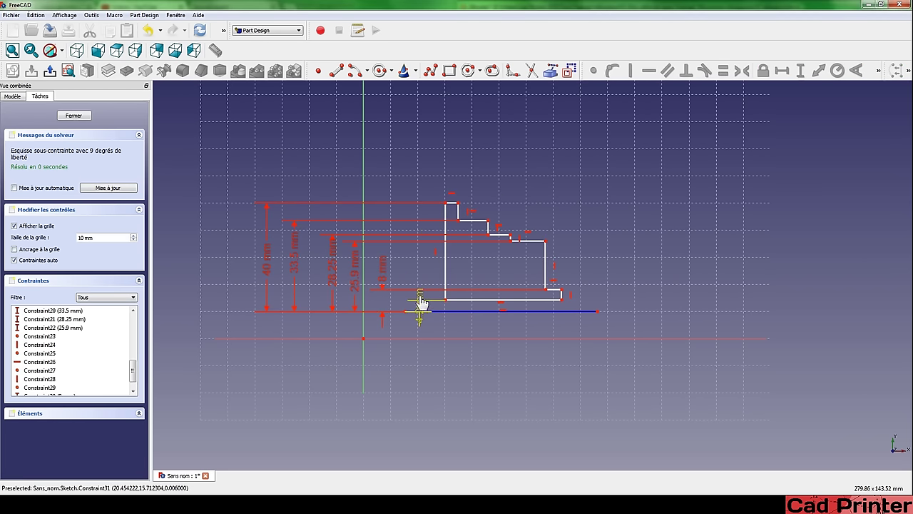
pyautogui.moveTo(421, 301)
pyautogui.mouseDown()
pyautogui.moveTo(393, 271)
pyautogui.moveTo(404, 274)
pyautogui.mouseUp()
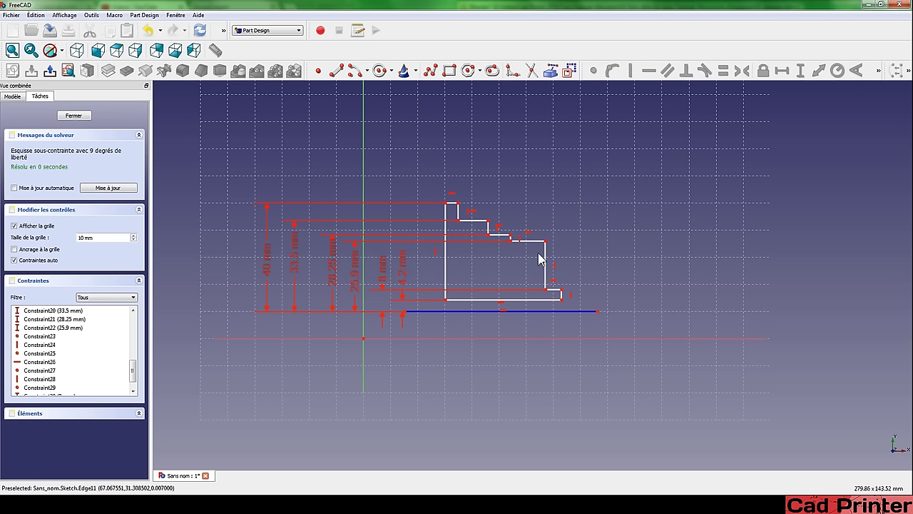
# Step: Give the short top edge a 4 mm horizontal width and move its label left
pyautogui.click(453, 206)
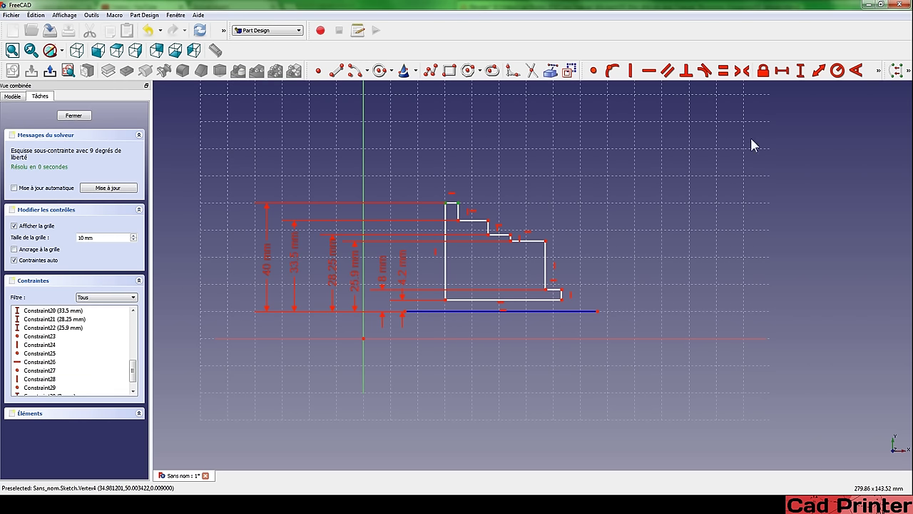
pyautogui.click(785, 73)
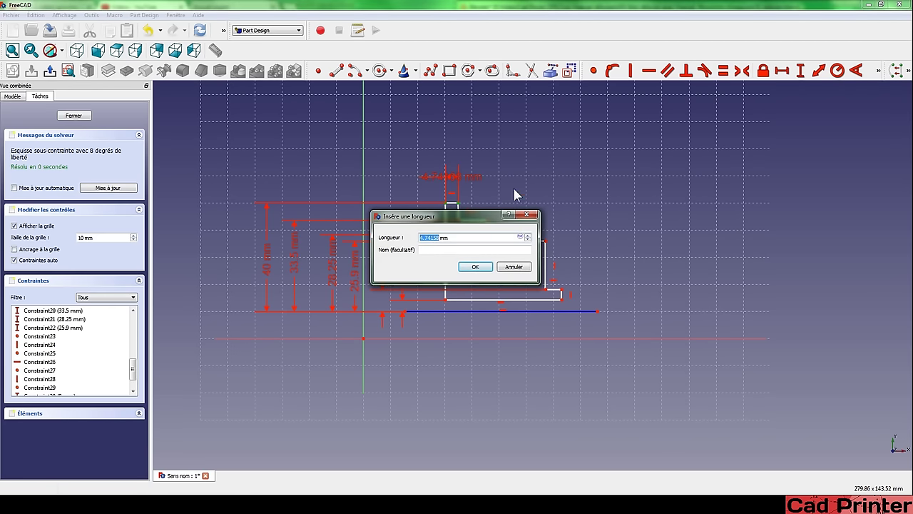
pyautogui.write('4.2')
pyautogui.press('Return')
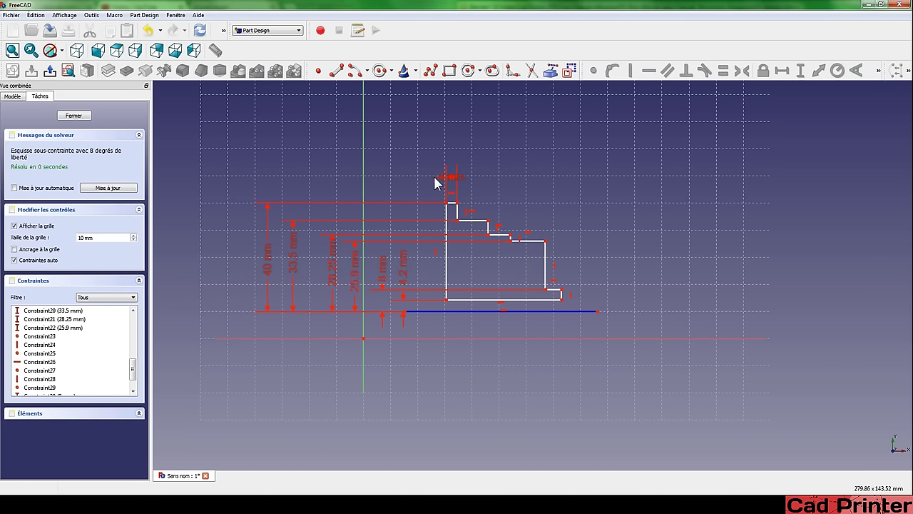
pyautogui.moveTo(433, 182); pyautogui.dragTo(401, 173)
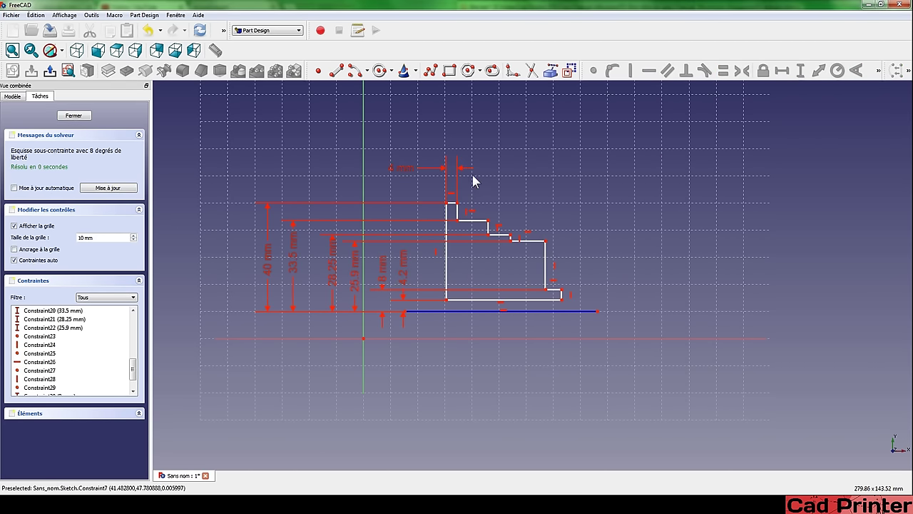
# Step: Give the first step edge a 3 mm width and move its label up
pyautogui.click(471, 227)
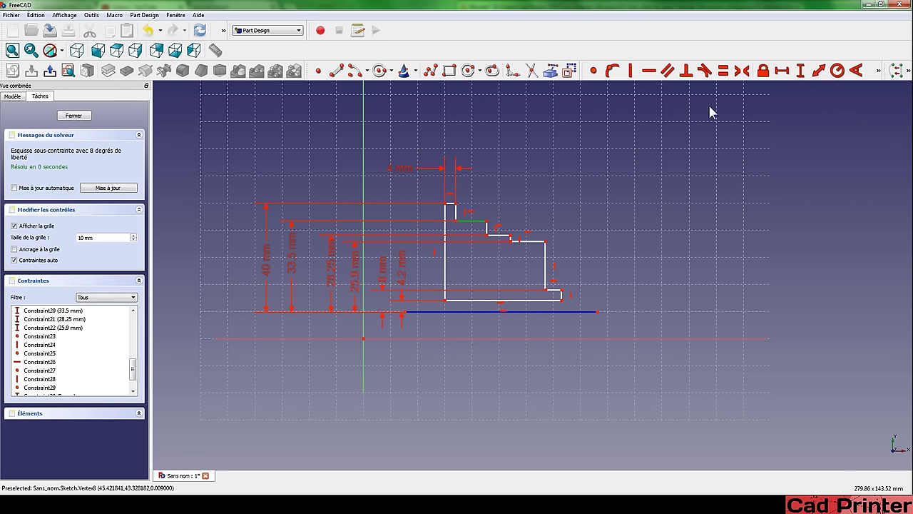
pyautogui.click(779, 76)
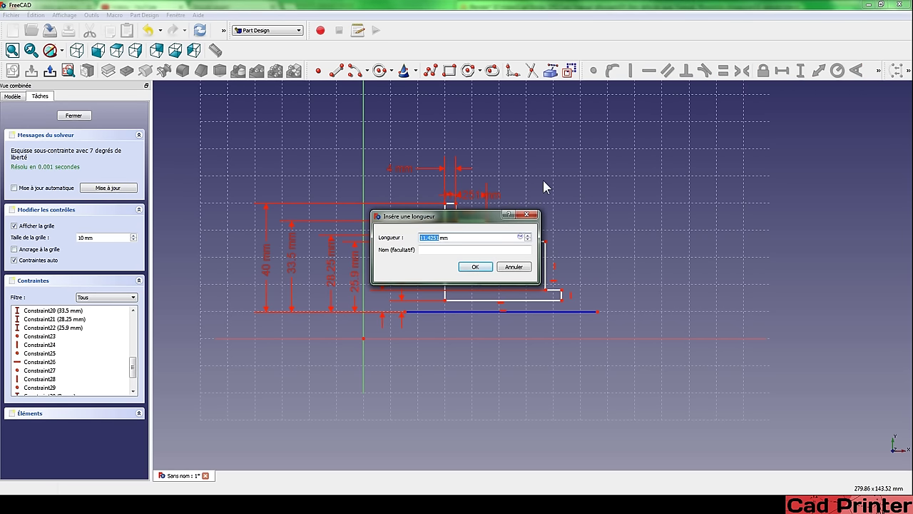
pyautogui.write('3')
pyautogui.press('Return')
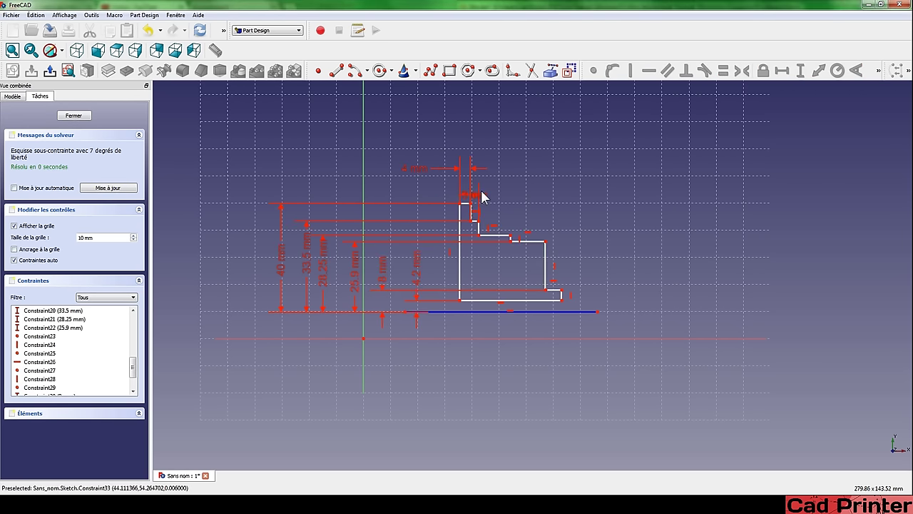
pyautogui.moveTo(483, 195); pyautogui.dragTo(501, 143)
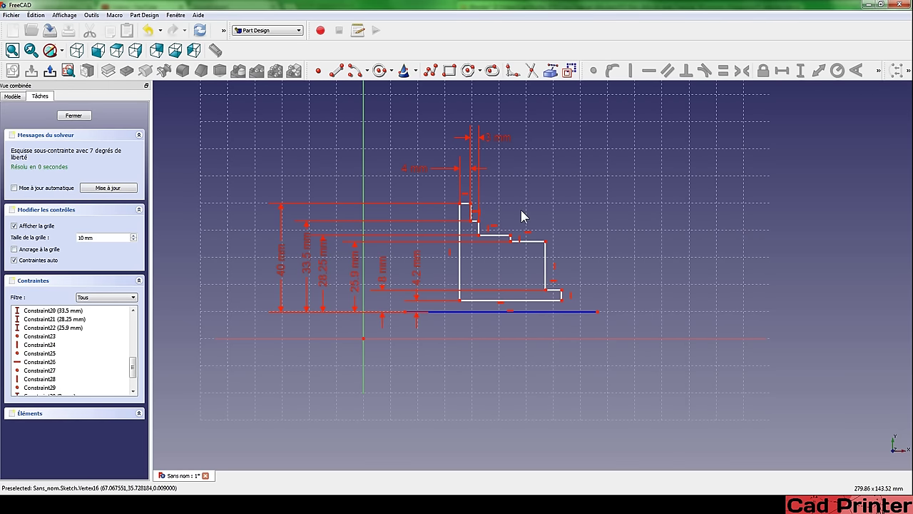
pyautogui.click(475, 223)
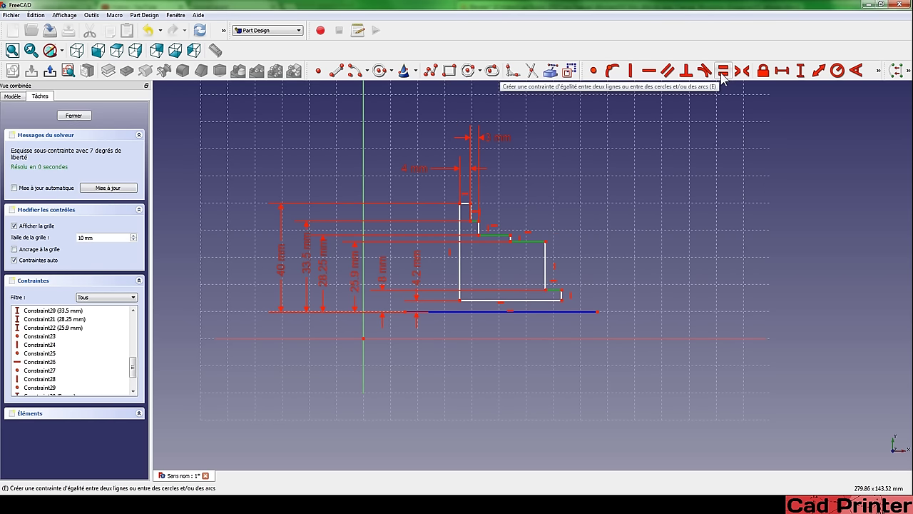
# Step: Make the selected step edges of the profile equal in length
pyautogui.click(722, 74)
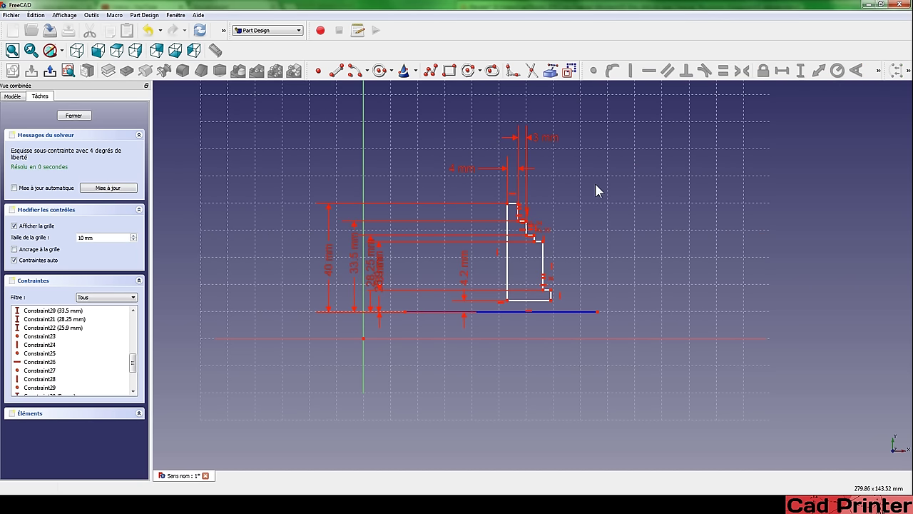
pyautogui.scroll(3, 553, 200)
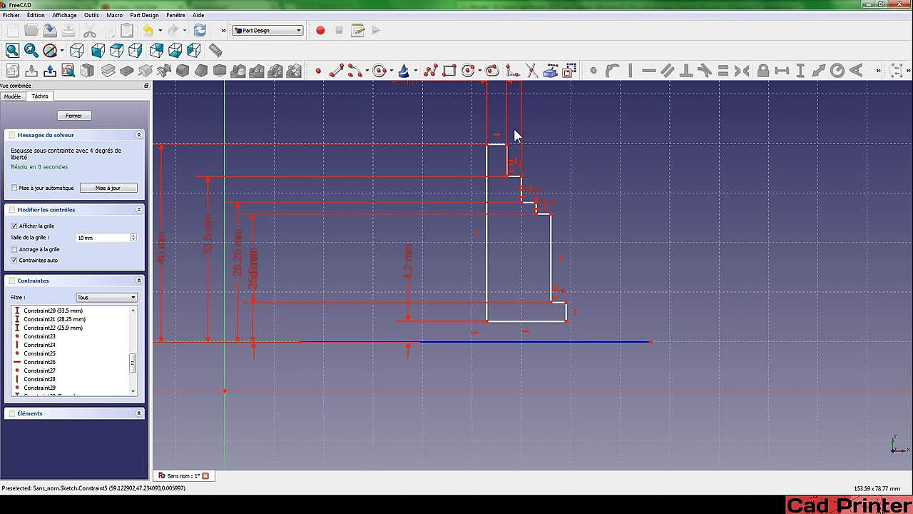
pyautogui.moveTo(557, 147)
pyautogui.mouseDown(button='middle')
pyautogui.moveTo(504, 203)
pyautogui.moveTo(499, 228)
pyautogui.mouseUp(button='middle')
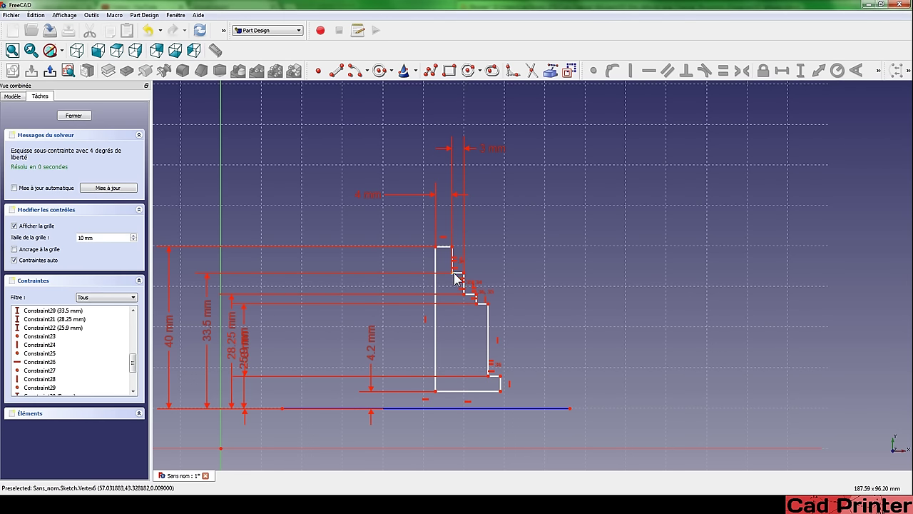
# Step: Set the two top width dimensions of the profile to 3 mm
pyautogui.doubleClick(484, 151)
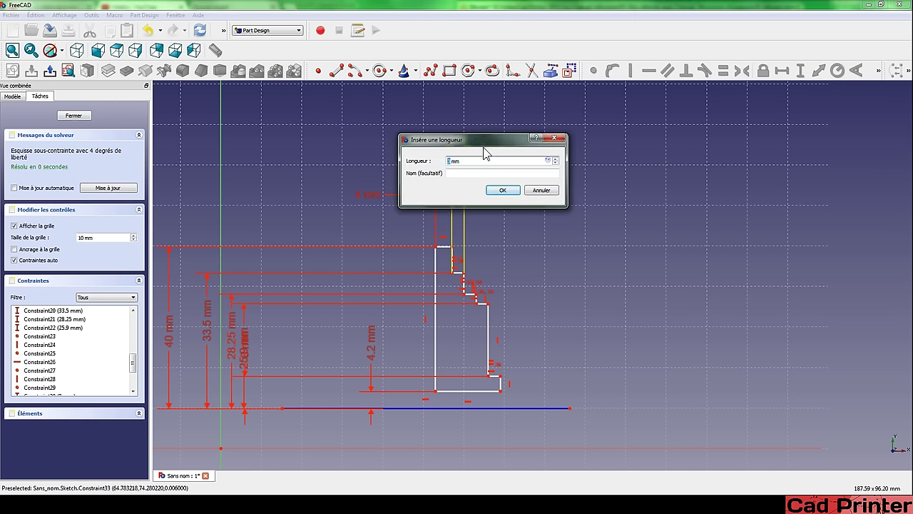
pyautogui.moveTo(477, 146); pyautogui.dragTo(314, 113)
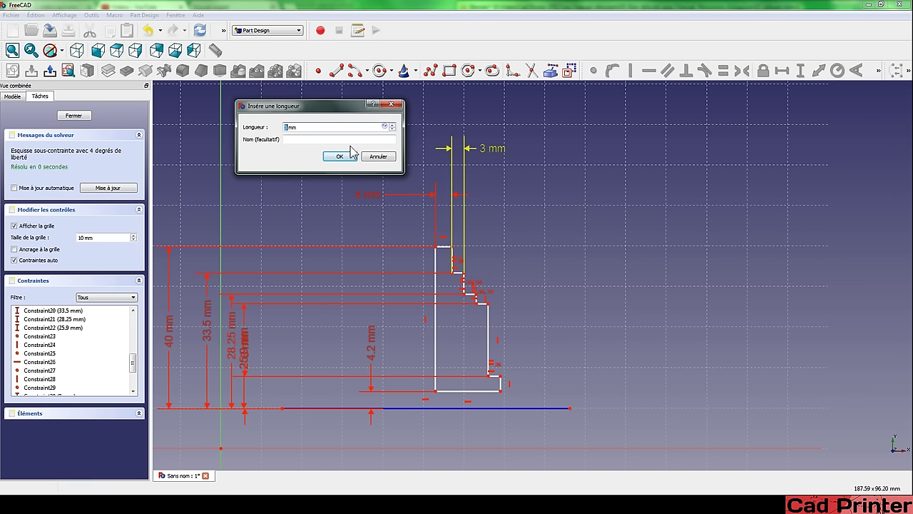
pyautogui.write('6')
pyautogui.press('Return')
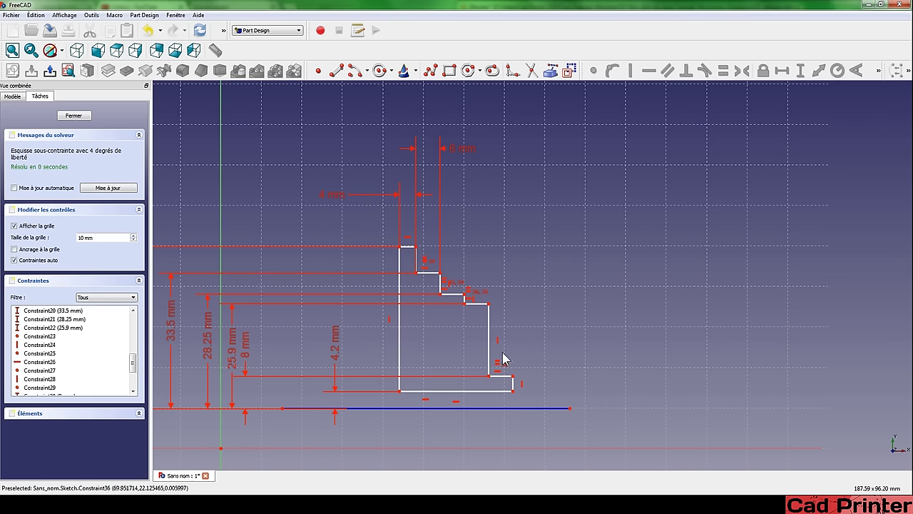
pyautogui.doubleClick(456, 149)
pyautogui.write('3')
pyautogui.press('Return')
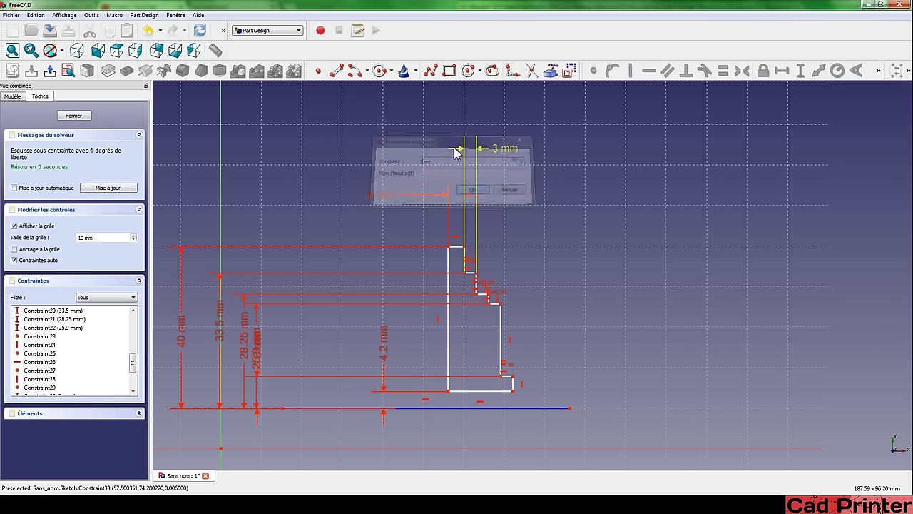
pyautogui.moveTo(419, 224); pyautogui.dragTo(495, 204, button='middle')
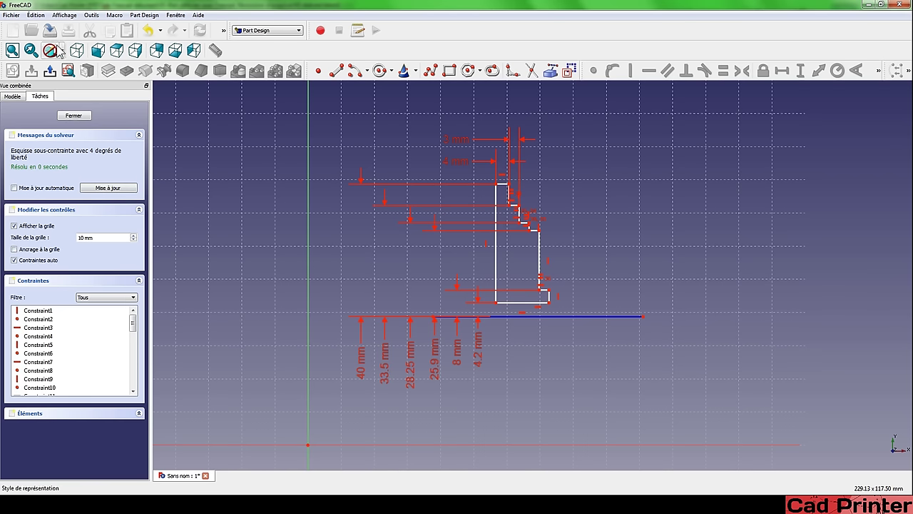
# Step: Leave the sketch and start a Revolution of the stepped profile
pyautogui.click(49, 71)
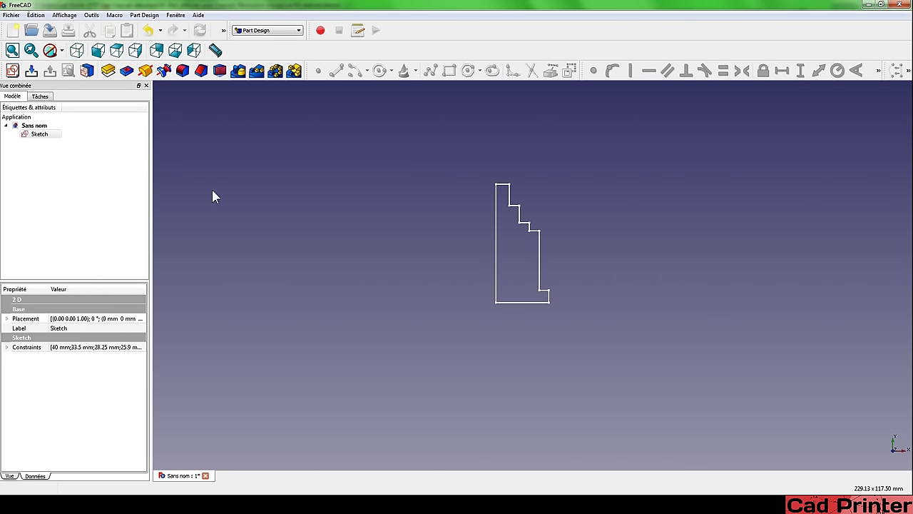
pyautogui.click(31, 137)
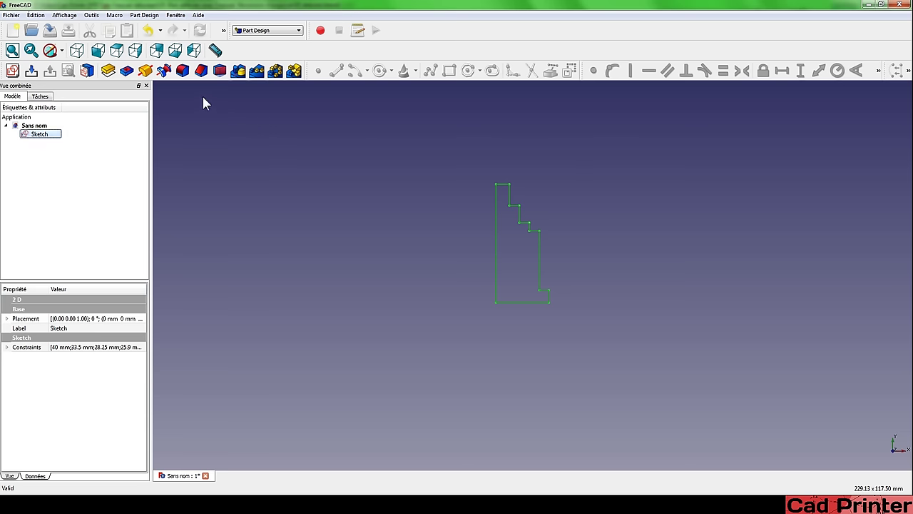
pyautogui.click(151, 74)
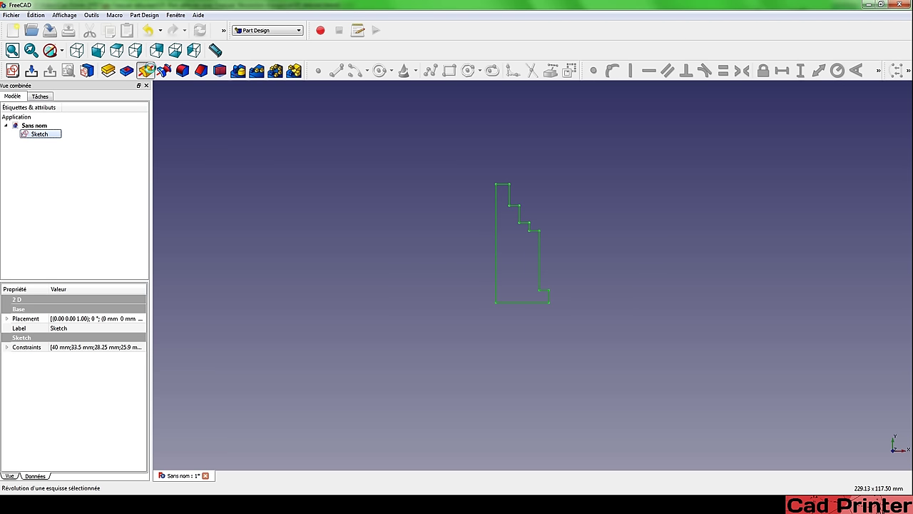
pyautogui.moveTo(277, 162)
pyautogui.mouseDown(button='middle')
pyautogui.moveTo(479, 175)
pyautogui.moveTo(475, 206)
pyautogui.mouseUp(button='middle')
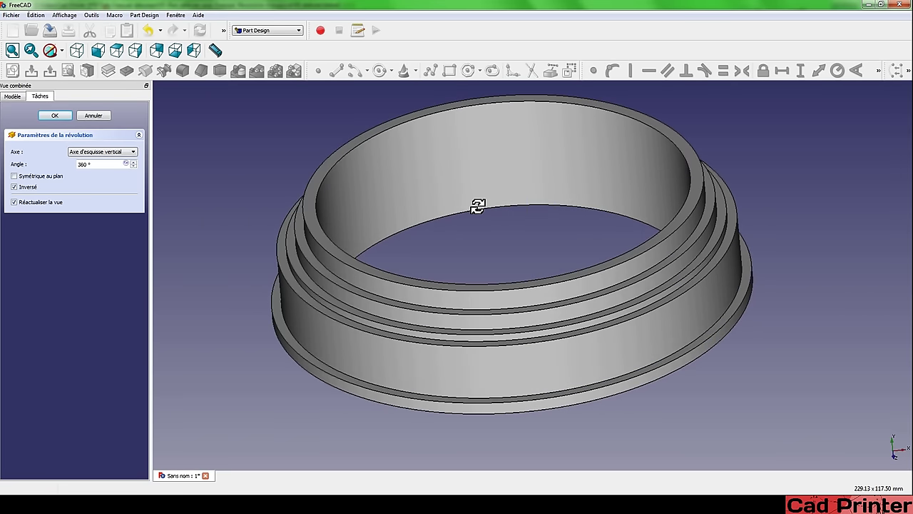
# Step: Set the revolution axis to Sketch axis 0 at 360° and accept it
pyautogui.click(84, 152)
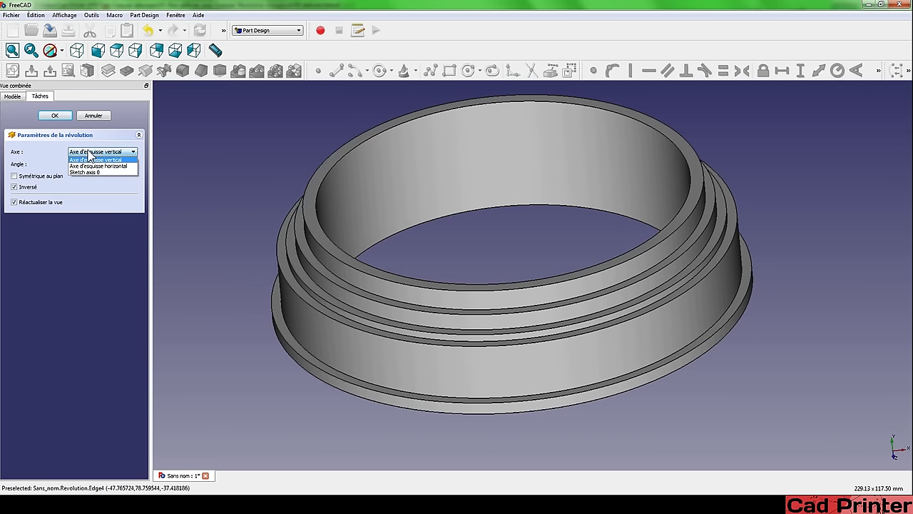
pyautogui.click(85, 166)
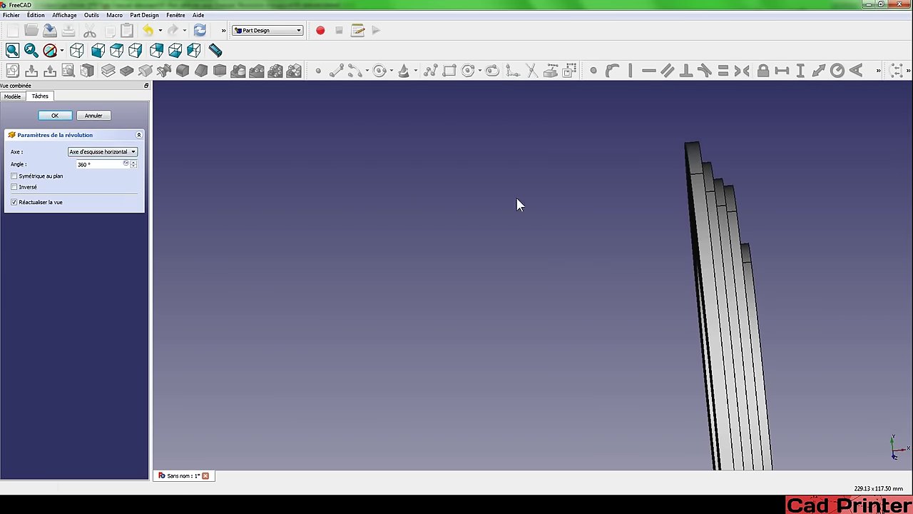
pyautogui.moveTo(518, 205)
pyautogui.mouseDown(button='middle')
pyautogui.moveTo(577, 182)
pyautogui.moveTo(444, 188)
pyautogui.mouseUp(button='middle')
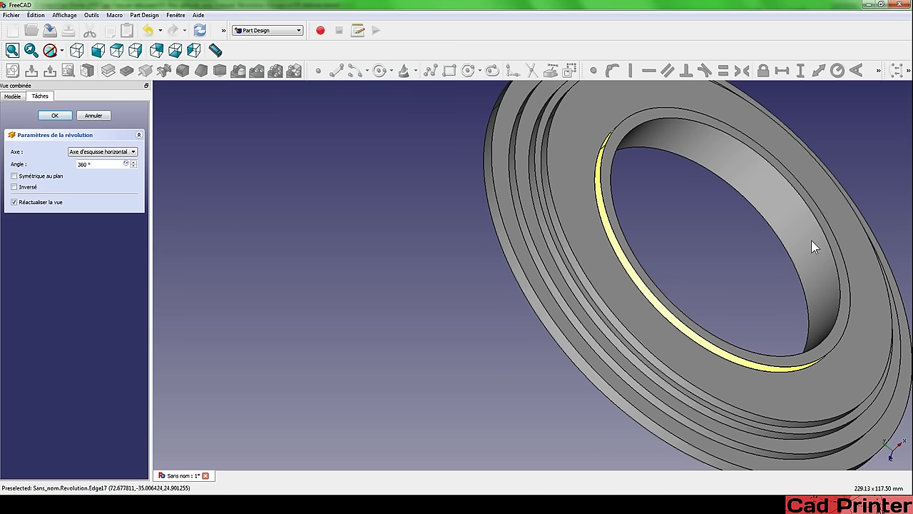
pyautogui.click(107, 152)
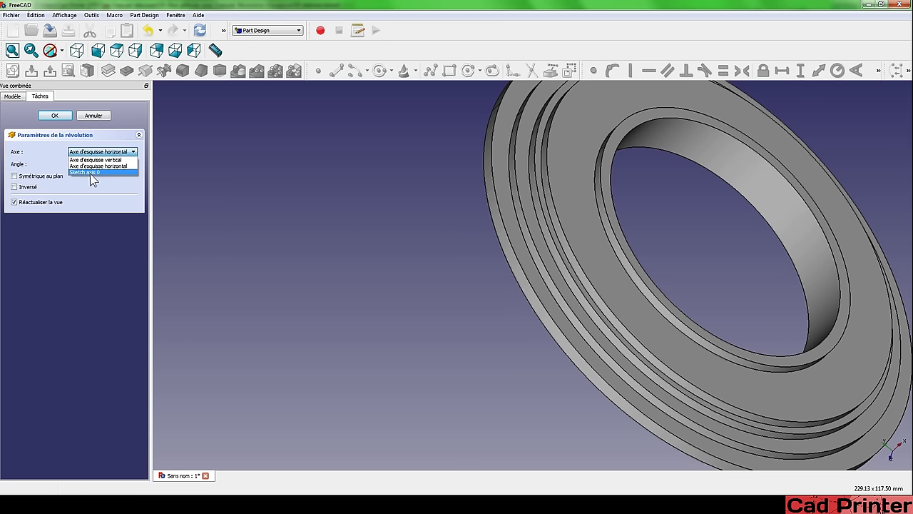
pyautogui.click(90, 173)
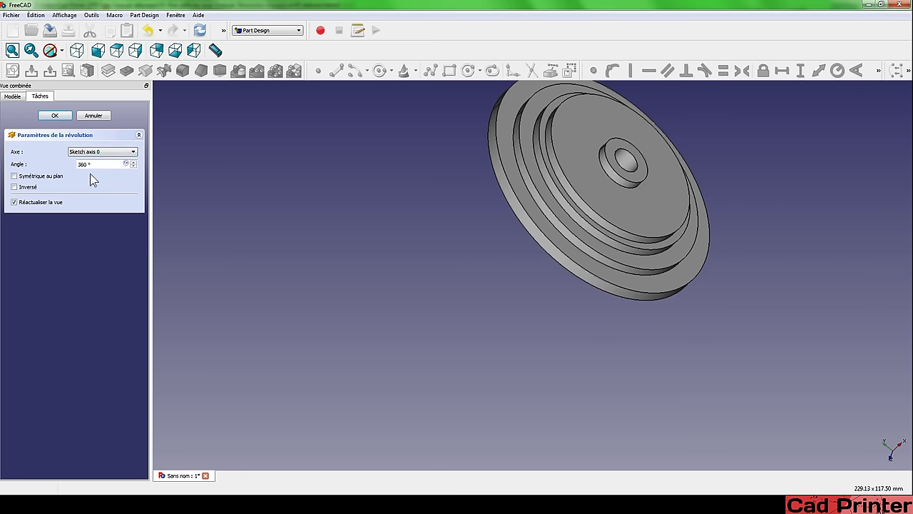
pyautogui.moveTo(603, 211)
pyautogui.mouseDown(button='middle')
pyautogui.moveTo(418, 328)
pyautogui.moveTo(438, 342)
pyautogui.mouseUp(button='middle')
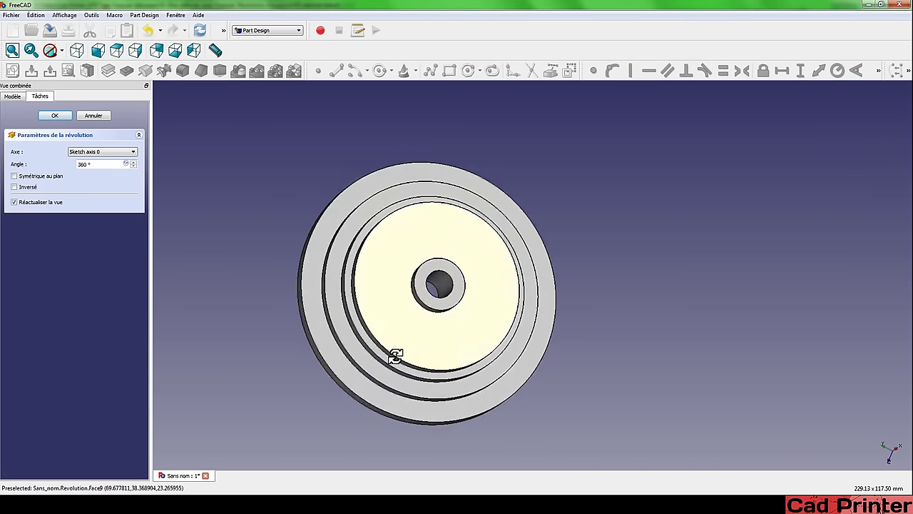
pyautogui.click(54, 115)
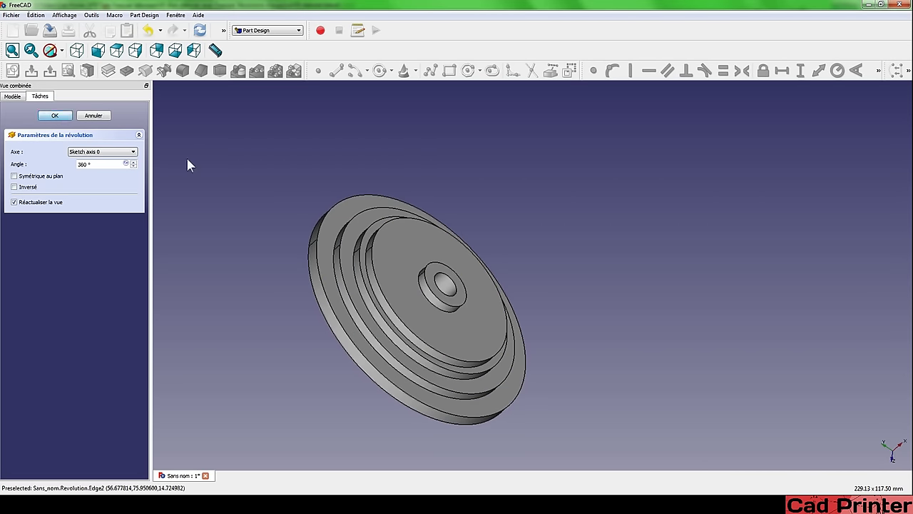
# Step: Orbit around the revolved stepped disc to inspect it from several angles
pyautogui.moveTo(349, 247)
pyautogui.mouseDown(button='middle')
pyautogui.moveTo(736, 201)
pyautogui.moveTo(489, 296)
pyautogui.moveTo(447, 222)
pyautogui.moveTo(473, 199)
pyautogui.moveTo(526, 190)
pyautogui.moveTo(519, 196)
pyautogui.mouseUp(button='middle')
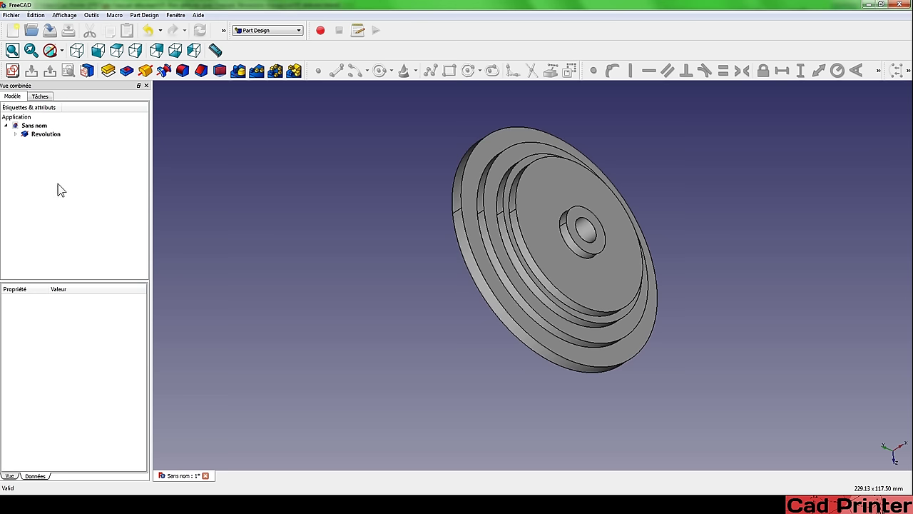
pyautogui.moveTo(321, 184); pyautogui.dragTo(514, 250, button='middle')
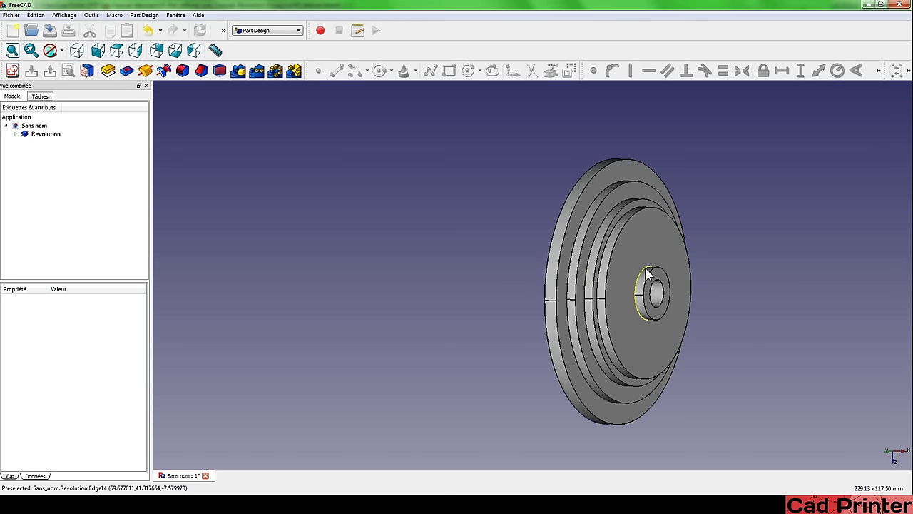
pyautogui.moveTo(693, 320); pyautogui.dragTo(534, 286, button='middle')
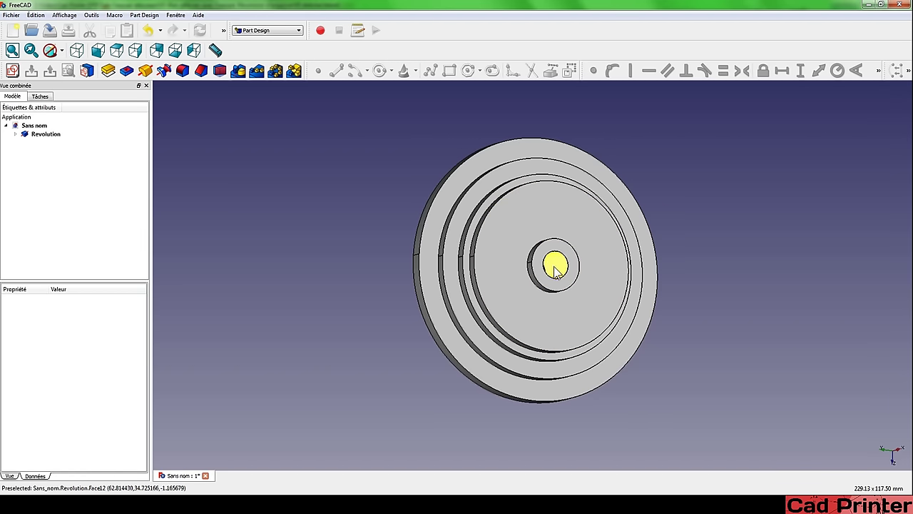
pyautogui.moveTo(356, 243)
pyautogui.mouseDown(button='middle')
pyautogui.moveTo(465, 249)
pyautogui.moveTo(379, 240)
pyautogui.mouseUp(button='middle')
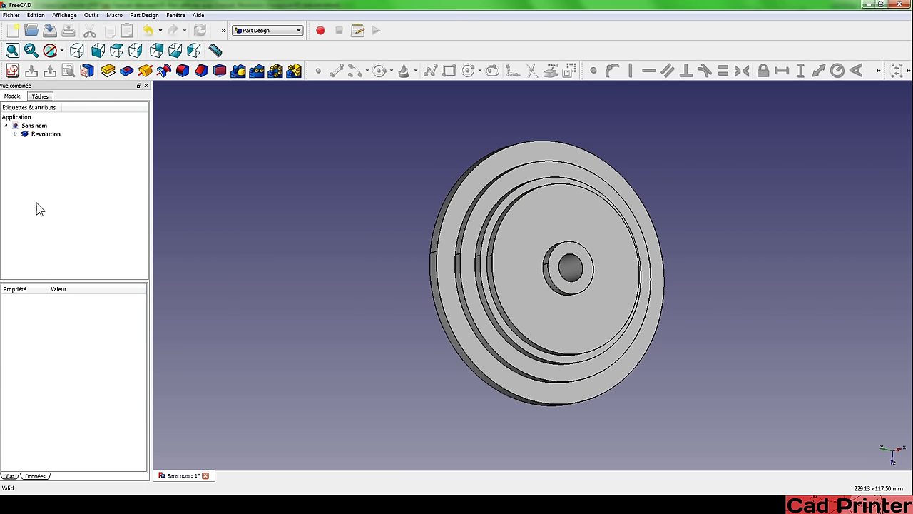
# Step: Hide the Revolution solid from the Model tree
pyautogui.click(15, 134)
pyautogui.click(36, 137)
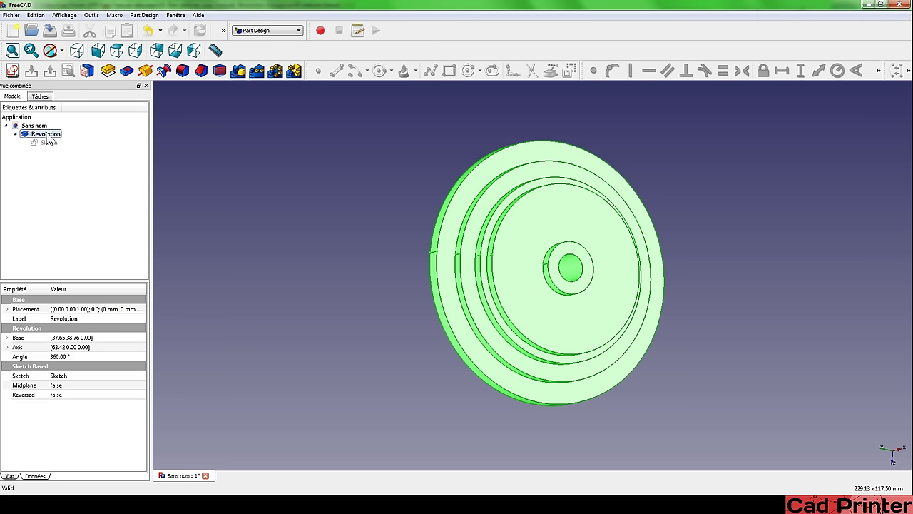
pyautogui.press('space')
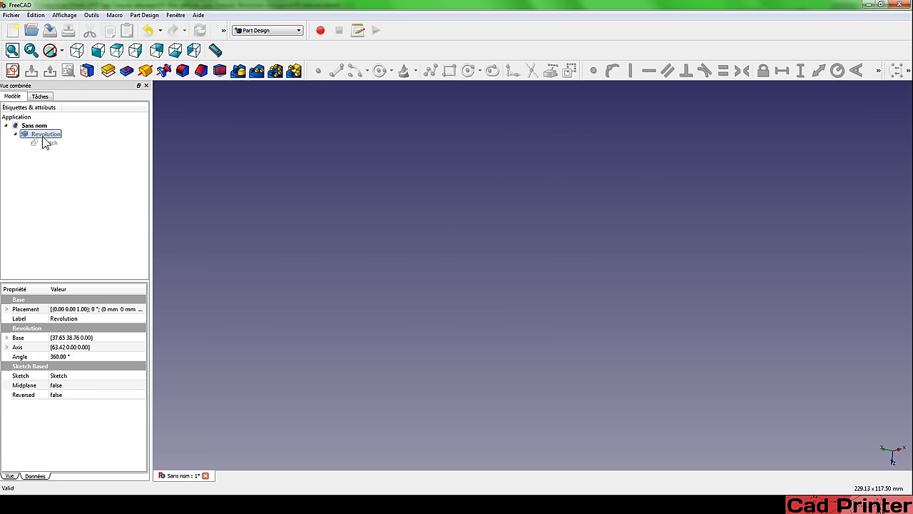
# Step: Open the sketch and change the top 3 mm width dimension to 6 mm
pyautogui.doubleClick(44, 143)
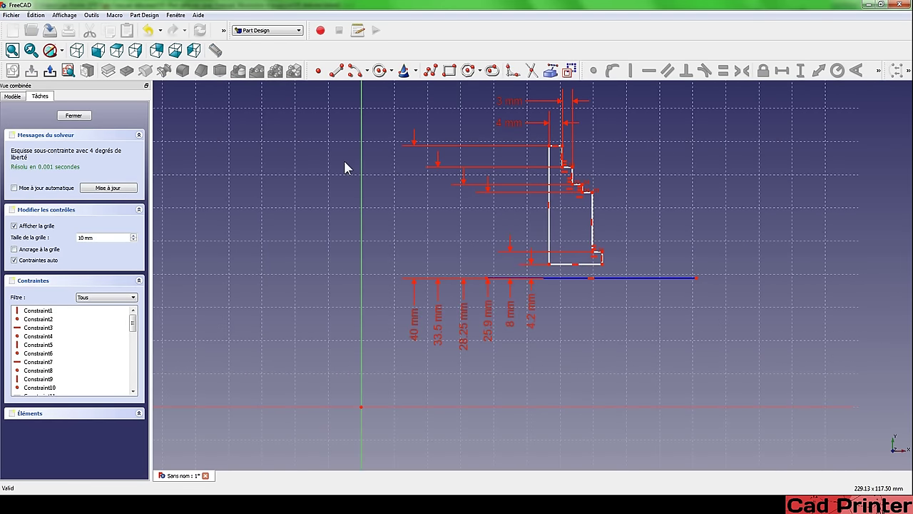
pyautogui.scroll(2, 351, 210)
pyautogui.scroll(-3, 275, 196)
pyautogui.scroll(1, 300, 204)
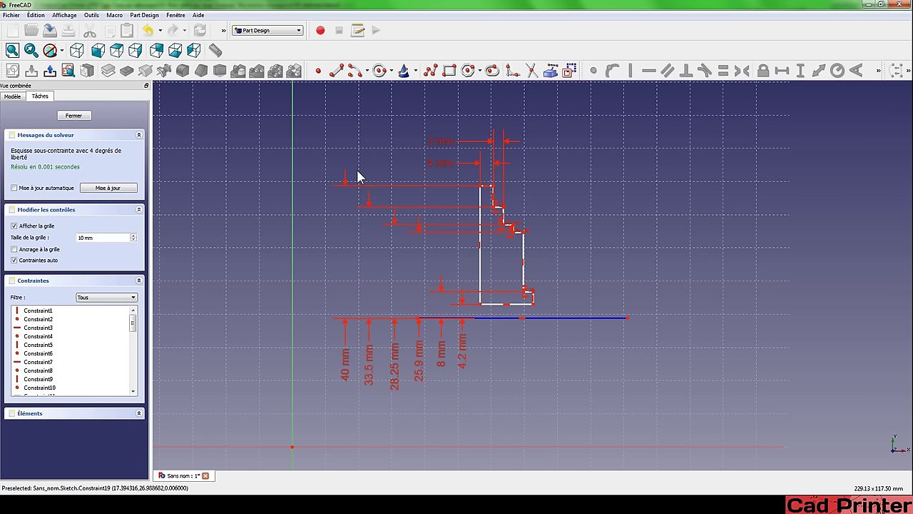
pyautogui.doubleClick(437, 147)
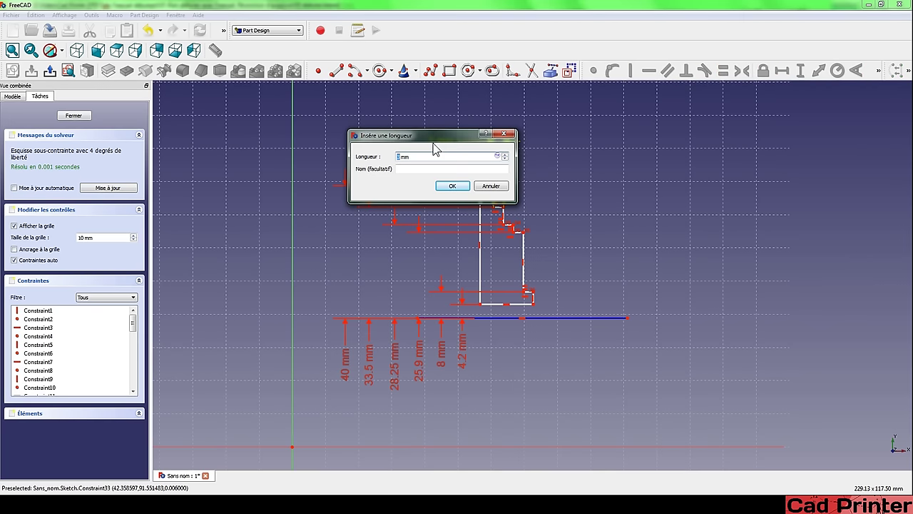
pyautogui.press('Return')
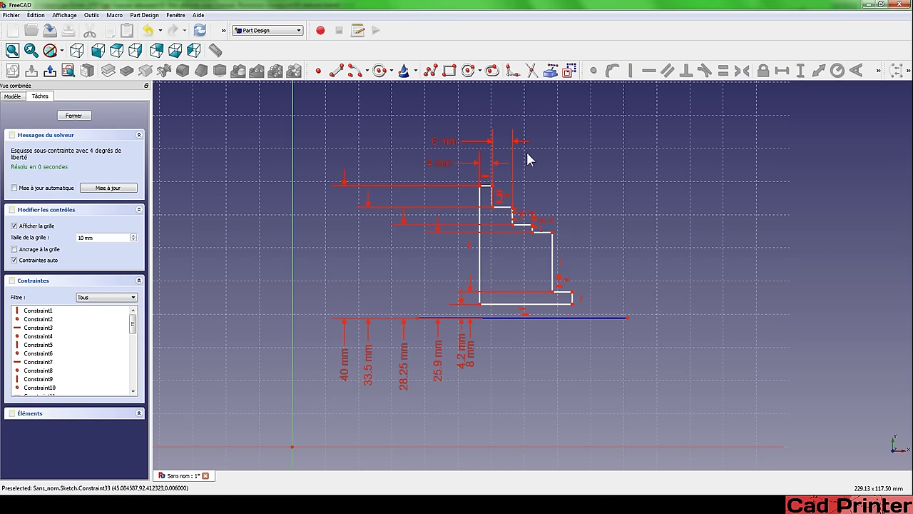
# Step: Close the sketch, show the Revolution to check the updated disc, then reopen the sketch
pyautogui.click(73, 115)
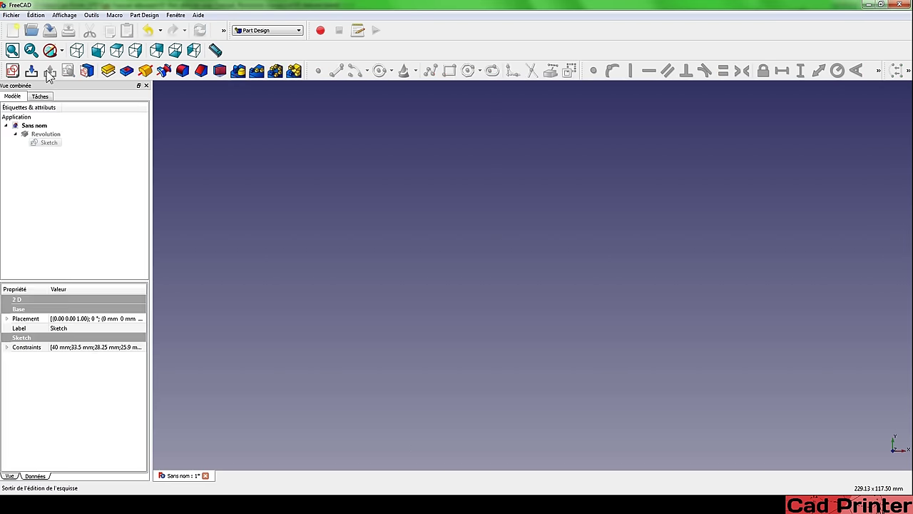
pyautogui.click(34, 135)
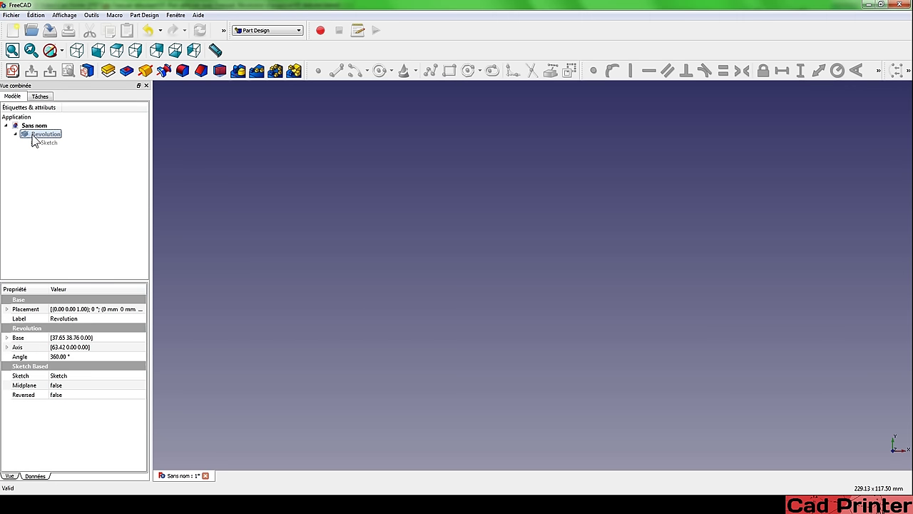
pyautogui.press('space')
pyautogui.moveTo(474, 265)
pyautogui.mouseDown(button='middle')
pyautogui.moveTo(394, 265)
pyautogui.moveTo(399, 292)
pyautogui.mouseUp(button='middle')
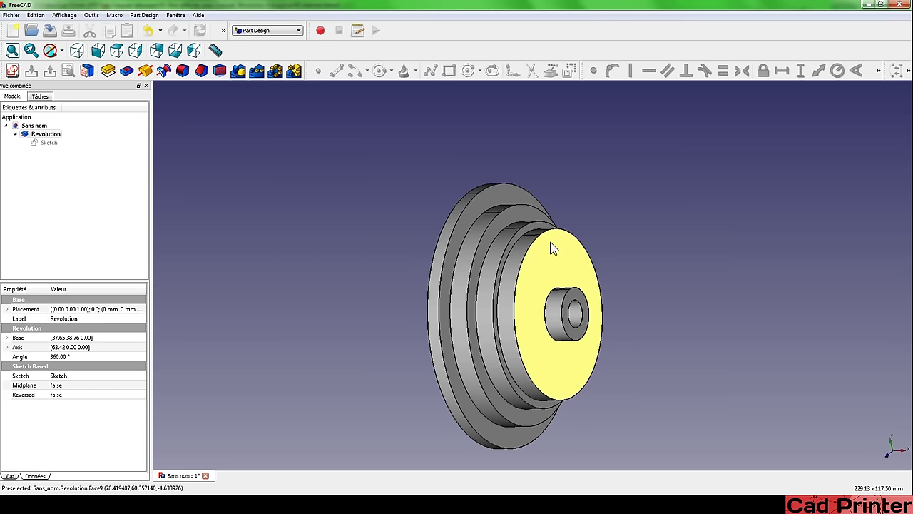
pyautogui.doubleClick(35, 144)
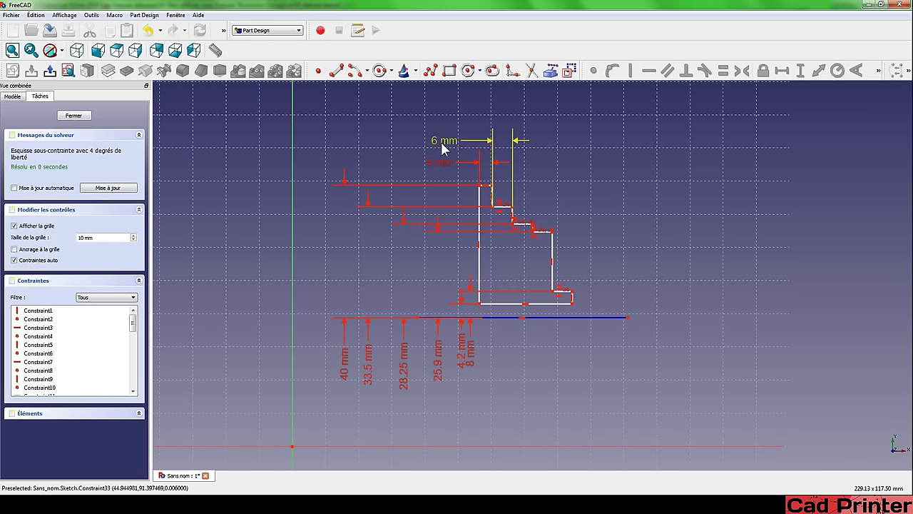
# Step: Set the top width dimension back to 3 mm
pyautogui.doubleClick(441, 142)
pyautogui.press('Return')
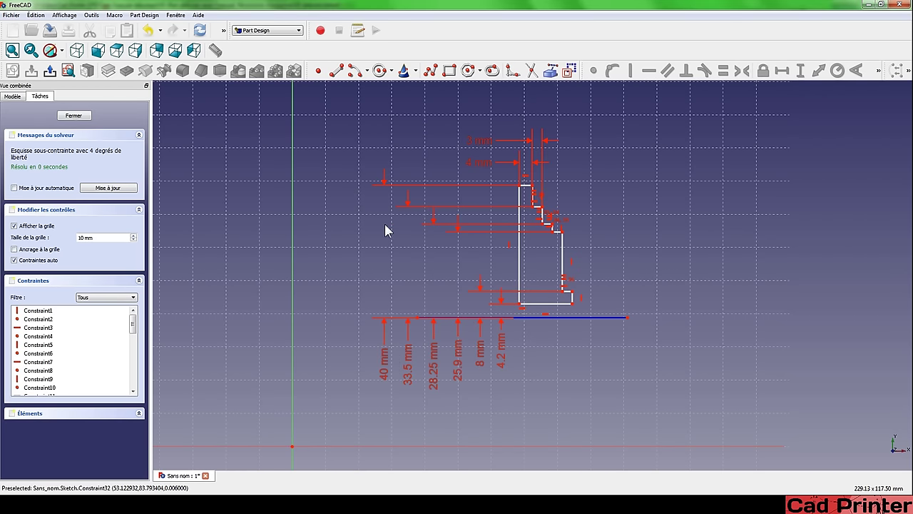
pyautogui.scroll(-1, 371, 223)
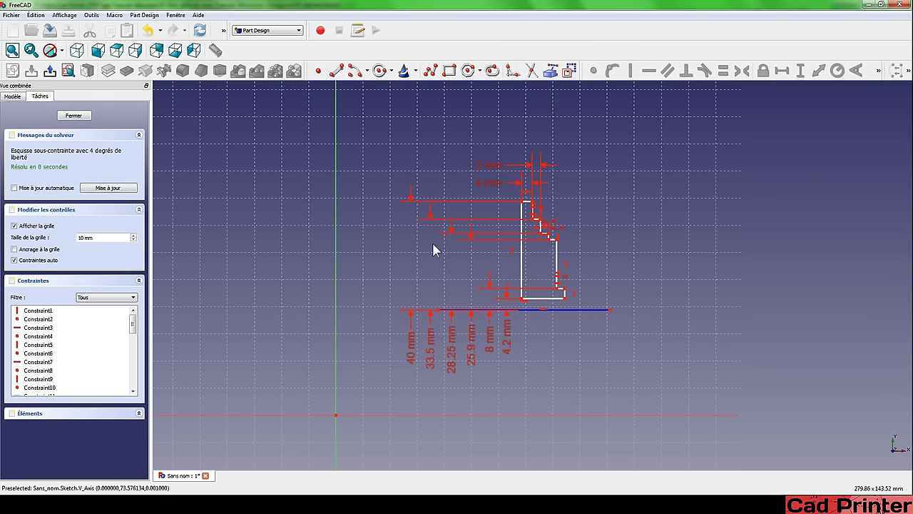
# Step: Adjust the blue baseline's position and right end, then recentre the sketch
pyautogui.moveTo(565, 310); pyautogui.dragTo(567, 299)
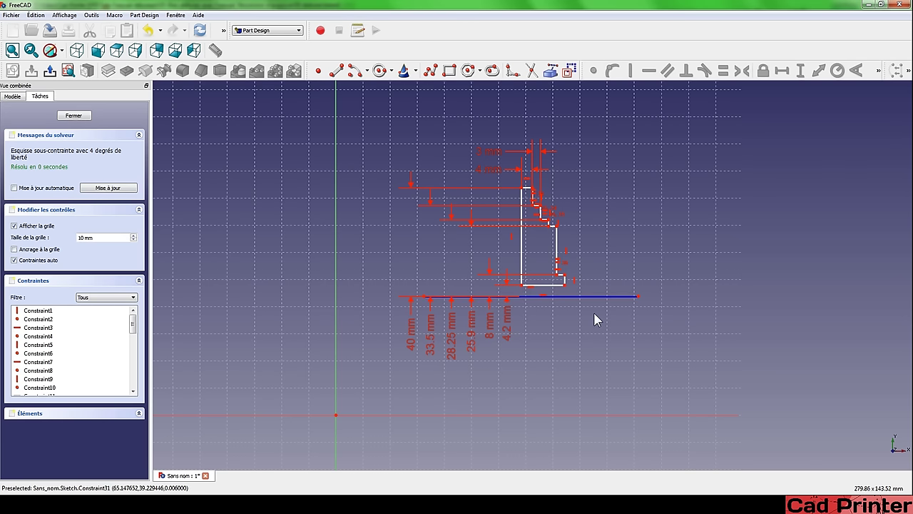
pyautogui.moveTo(637, 299)
pyautogui.mouseDown()
pyautogui.moveTo(543, 300)
pyautogui.moveTo(628, 296)
pyautogui.mouseUp()
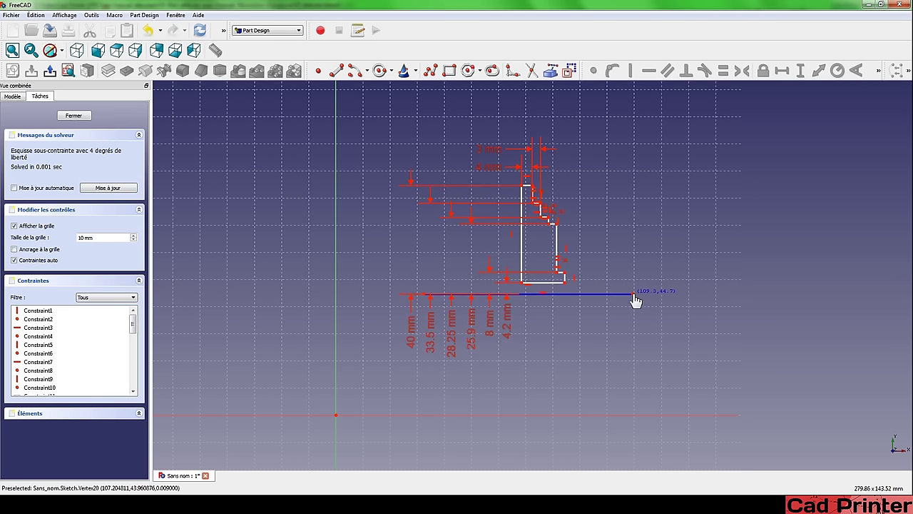
pyautogui.moveTo(634, 298); pyautogui.dragTo(633, 294)
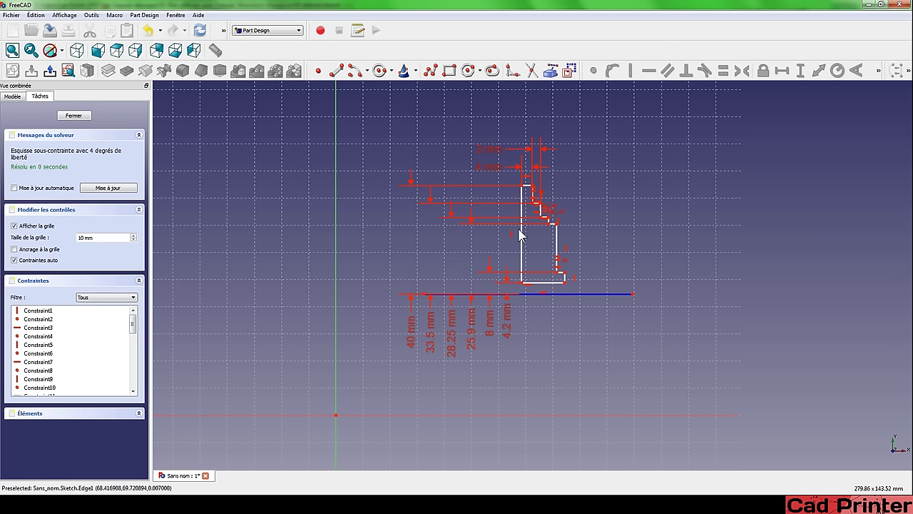
pyautogui.moveTo(525, 236)
pyautogui.mouseDown()
pyautogui.moveTo(550, 221)
pyautogui.moveTo(505, 244)
pyautogui.moveTo(524, 246)
pyautogui.mouseUp()
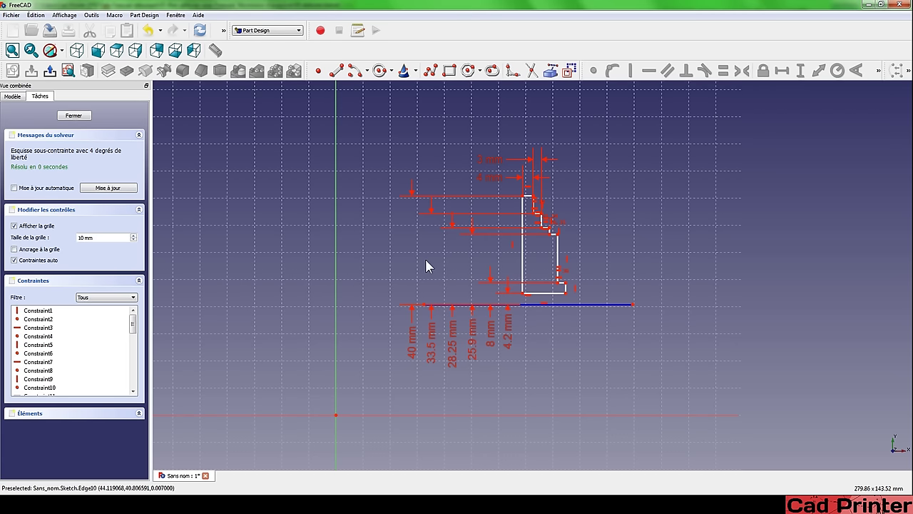
pyautogui.moveTo(426, 260); pyautogui.dragTo(428, 234, button='middle')
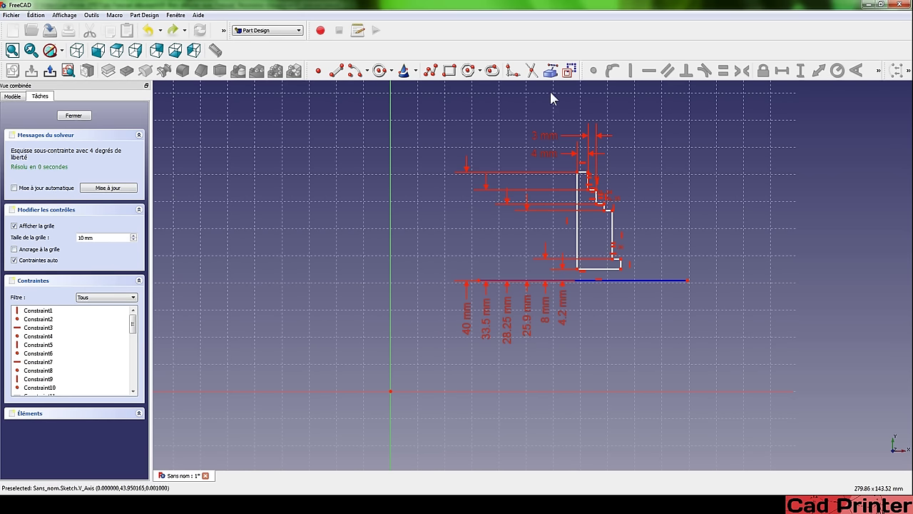
# Step: Delete the stepped Sketch, confirming the prompt, and then its Revolution feature
pyautogui.click(73, 115)
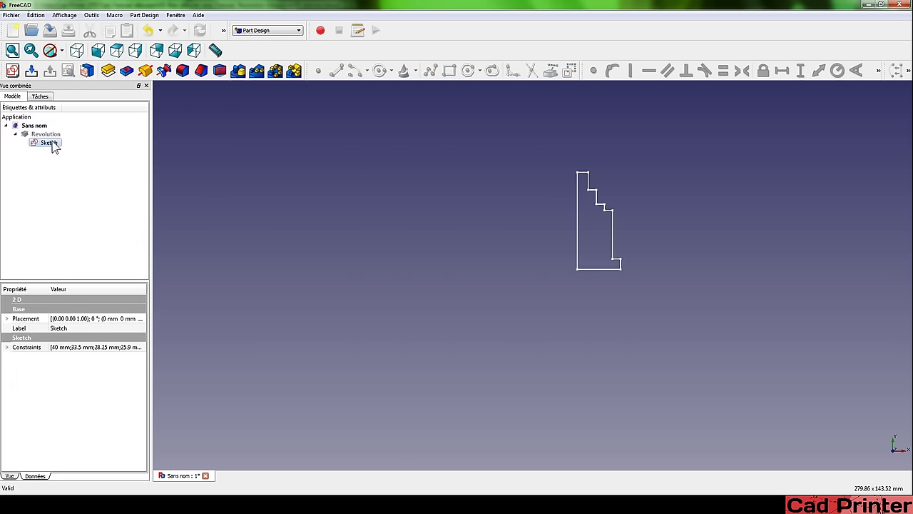
pyautogui.press('Delete')
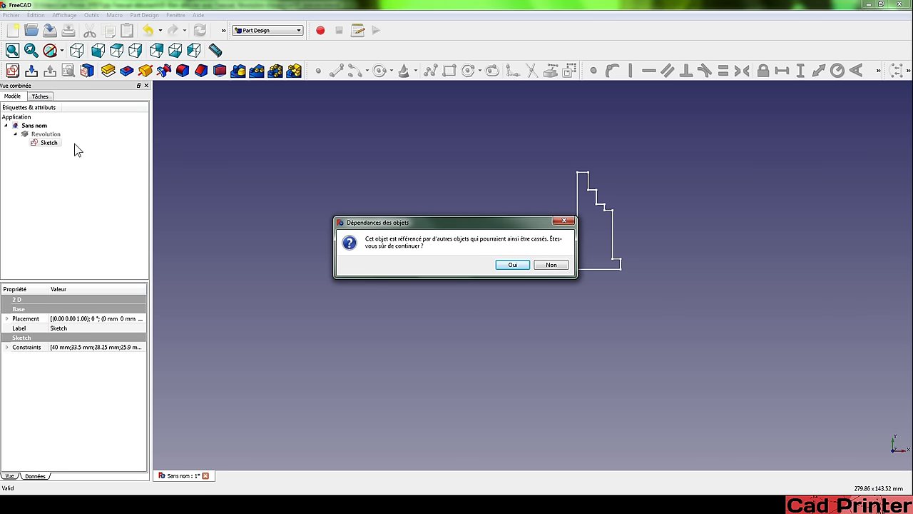
pyautogui.press('Return')
pyautogui.rightClick(47, 137)
pyautogui.click(39, 140)
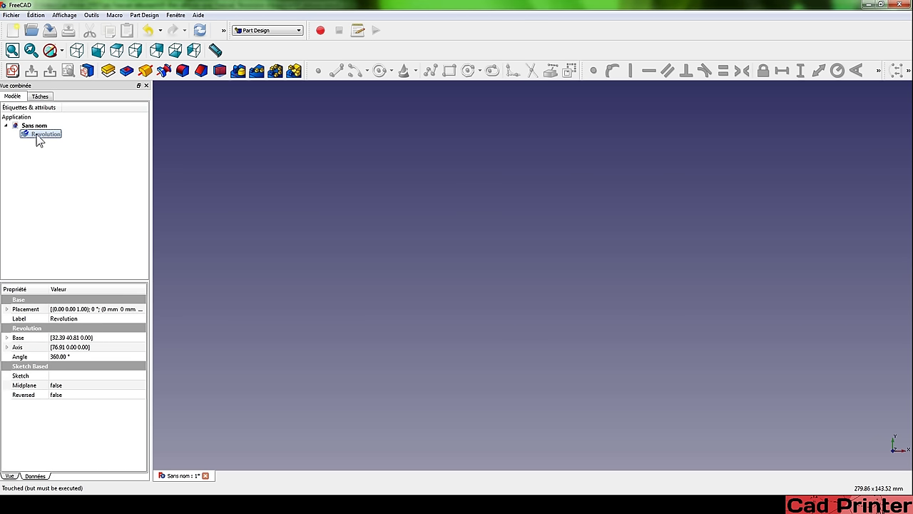
pyautogui.press('Delete')
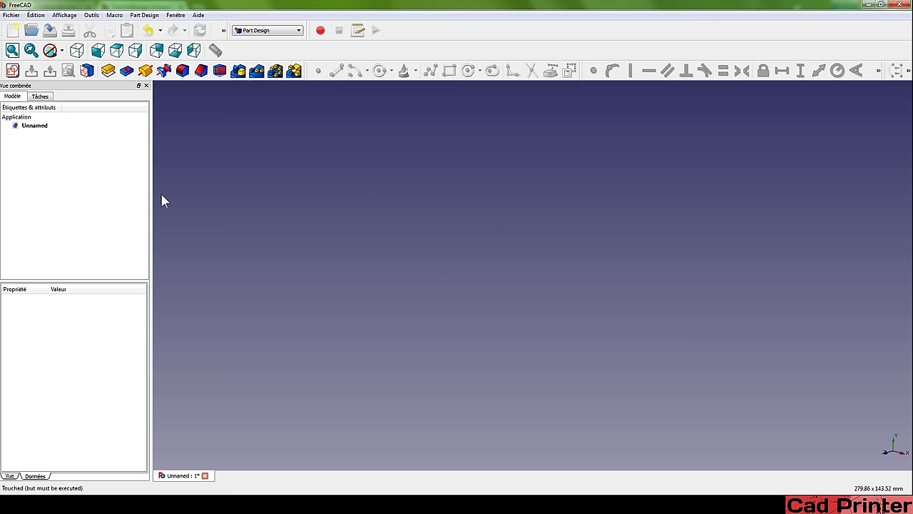
# Step: Draw a rectangle in a new sketch on the XY plane
pyautogui.click(12, 70)
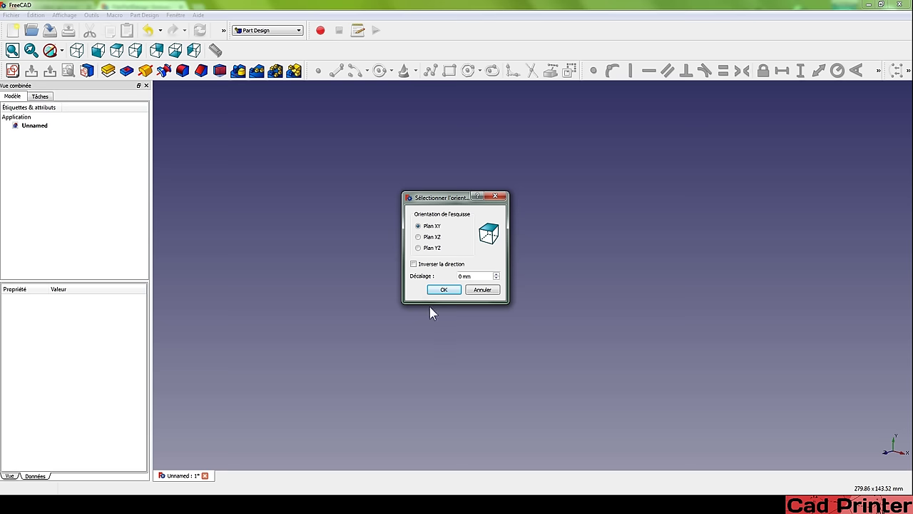
pyautogui.click(443, 290)
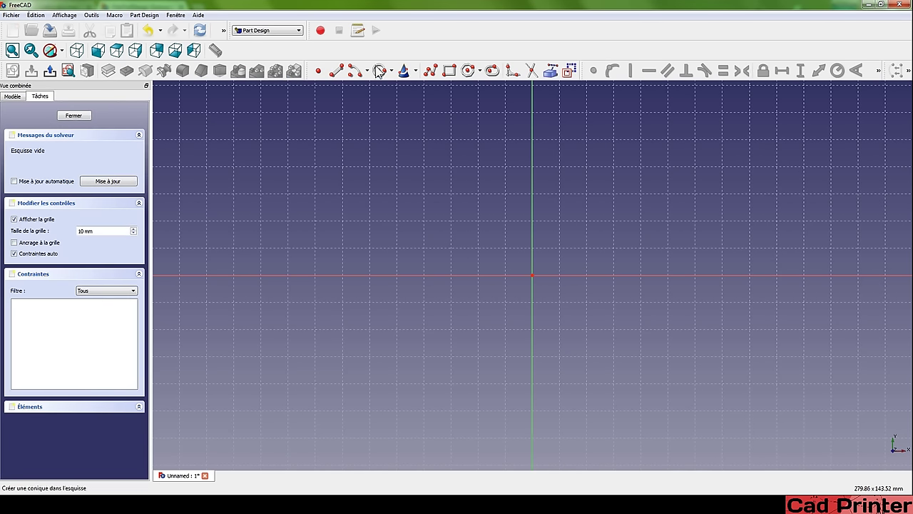
pyautogui.click(415, 164)
pyautogui.click(681, 215)
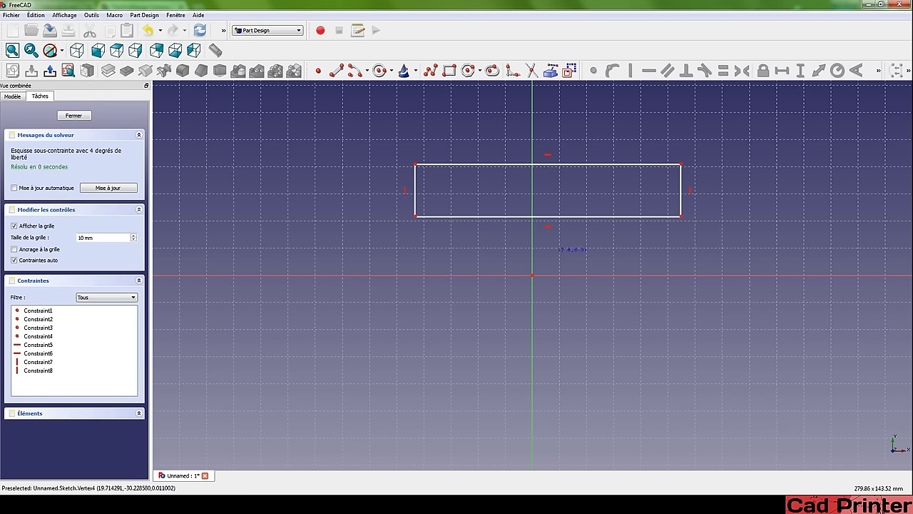
pyautogui.click(51, 71)
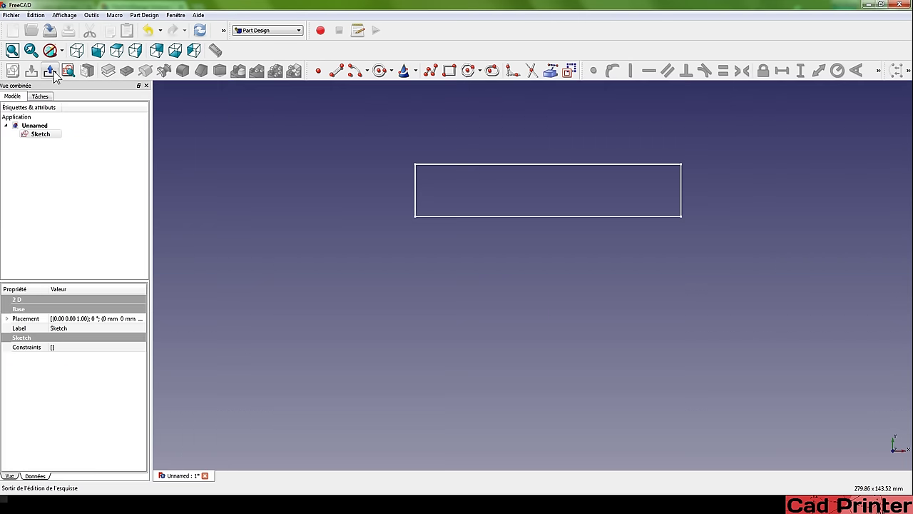
# Step: Revolve the rectangle about the horizontal sketch axis, trying a 300° angle
pyautogui.click(36, 135)
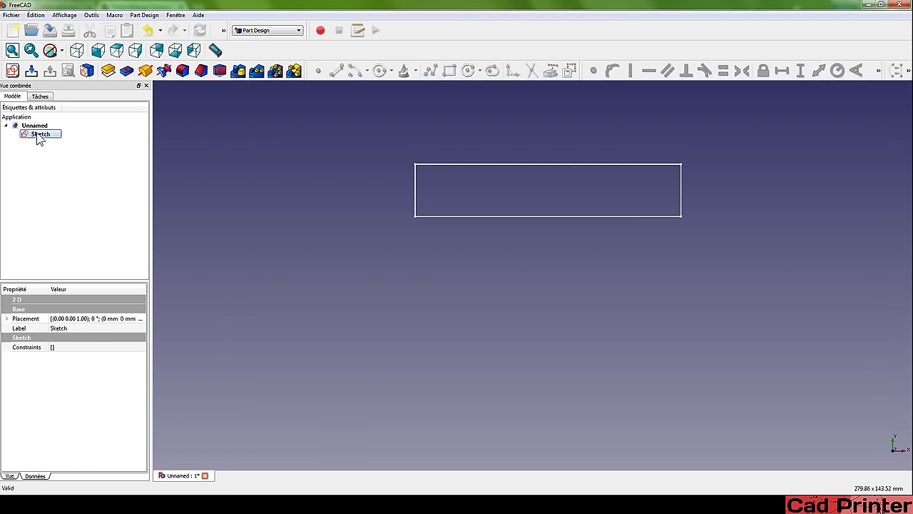
pyautogui.click(145, 70)
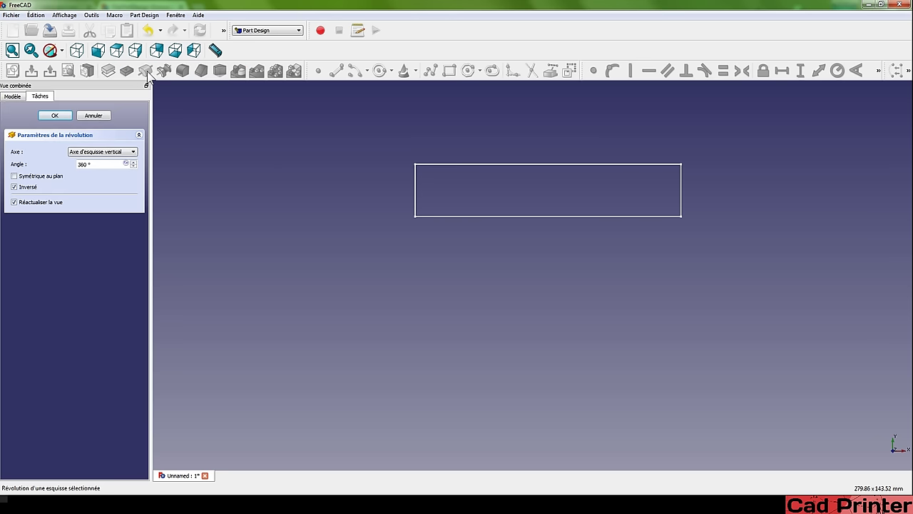
pyautogui.click(84, 155)
pyautogui.click(84, 161)
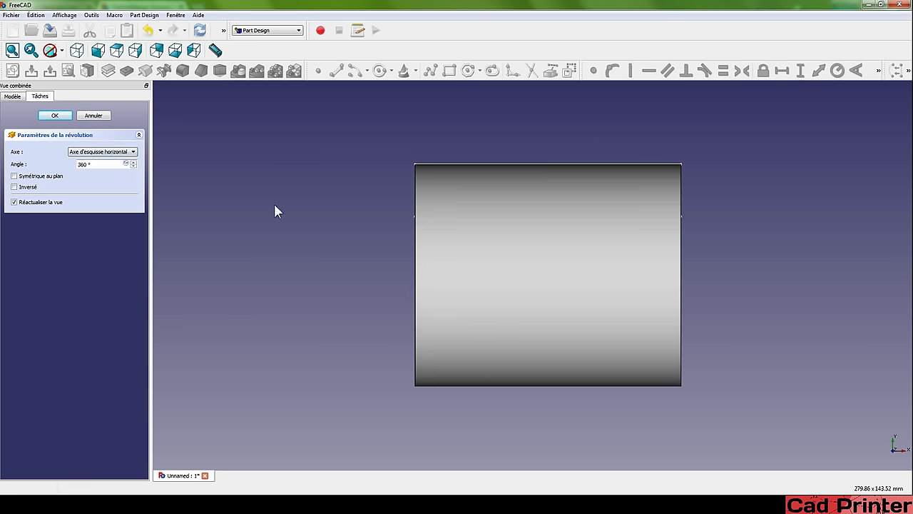
pyautogui.moveTo(276, 211)
pyautogui.mouseDown(button='middle')
pyautogui.moveTo(302, 247)
pyautogui.moveTo(362, 265)
pyautogui.mouseUp(button='middle')
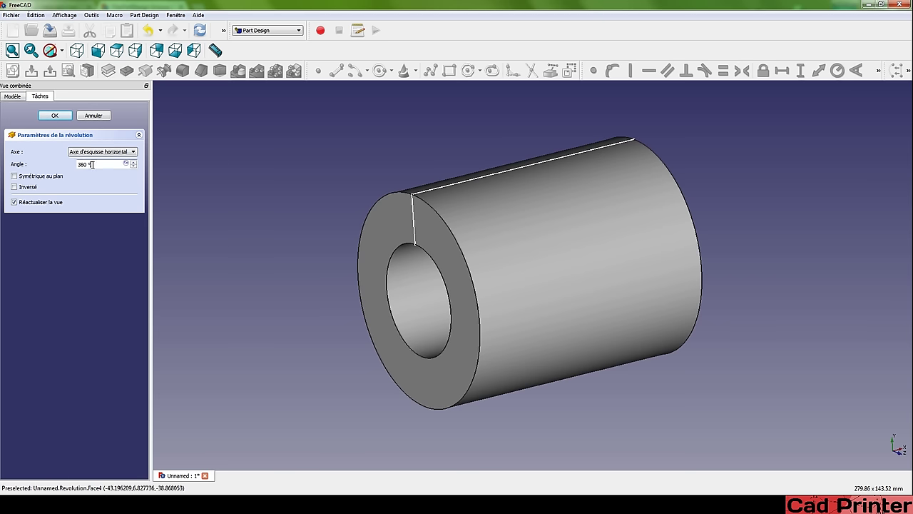
pyautogui.moveTo(92, 165); pyautogui.dragTo(72, 175)
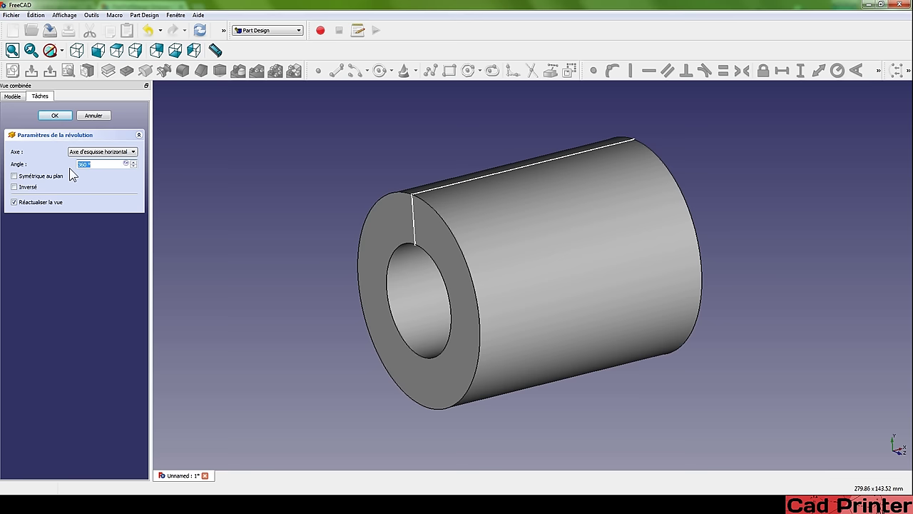
pyautogui.write('300')
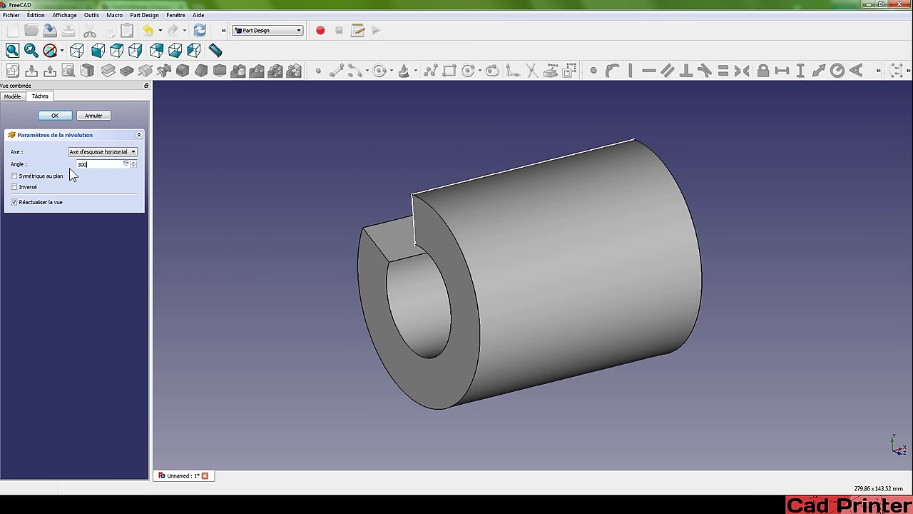
# Step: Change the revolution angle to 180°, flipping the direction to compare both halves
pyautogui.moveTo(226, 209)
pyautogui.mouseDown(button='middle')
pyautogui.moveTo(501, 228)
pyautogui.moveTo(551, 193)
pyautogui.moveTo(656, 192)
pyautogui.moveTo(622, 221)
pyautogui.moveTo(642, 193)
pyautogui.moveTo(582, 183)
pyautogui.mouseUp(button='middle')
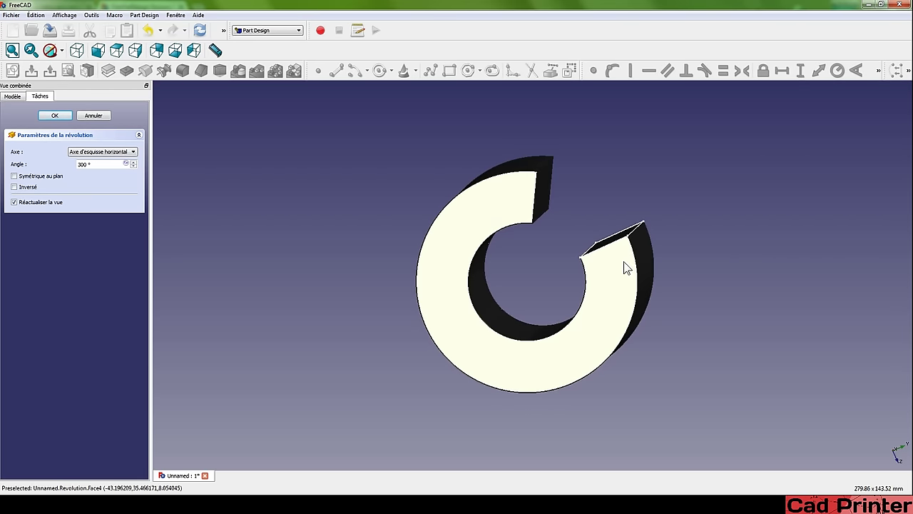
pyautogui.moveTo(734, 304); pyautogui.dragTo(641, 359, button='middle')
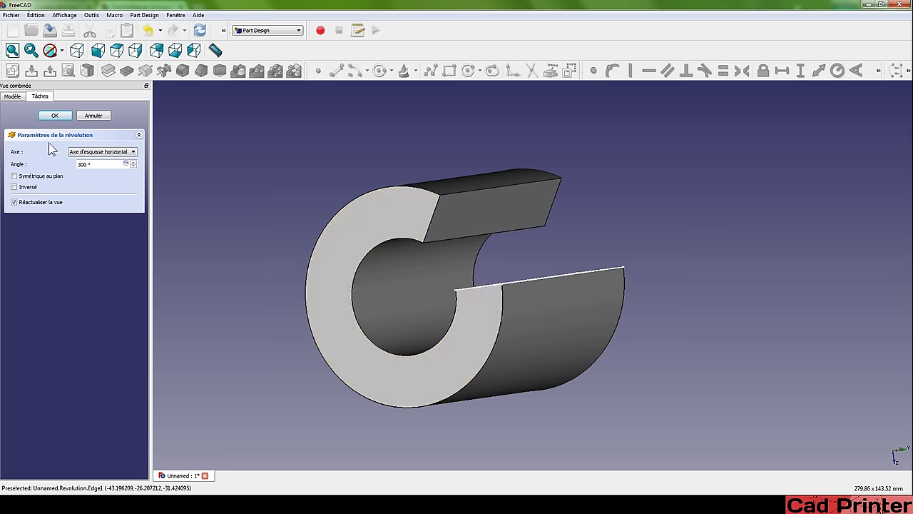
pyautogui.write('18')
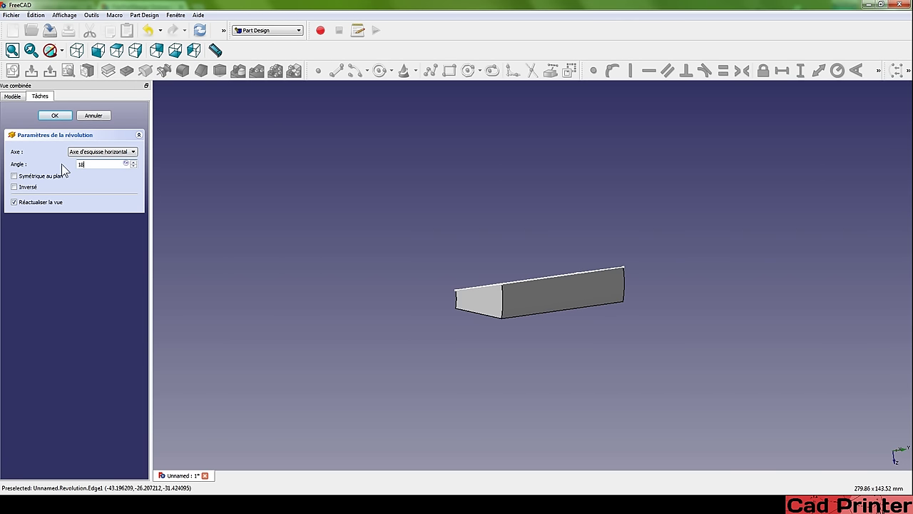
pyautogui.write('0')
pyautogui.moveTo(646, 283); pyautogui.dragTo(399, 129, button='middle')
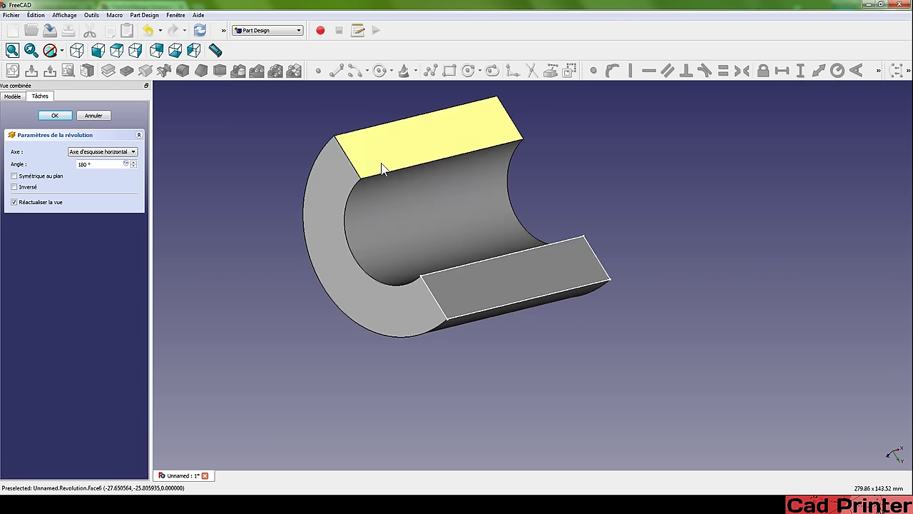
pyautogui.click(14, 187)
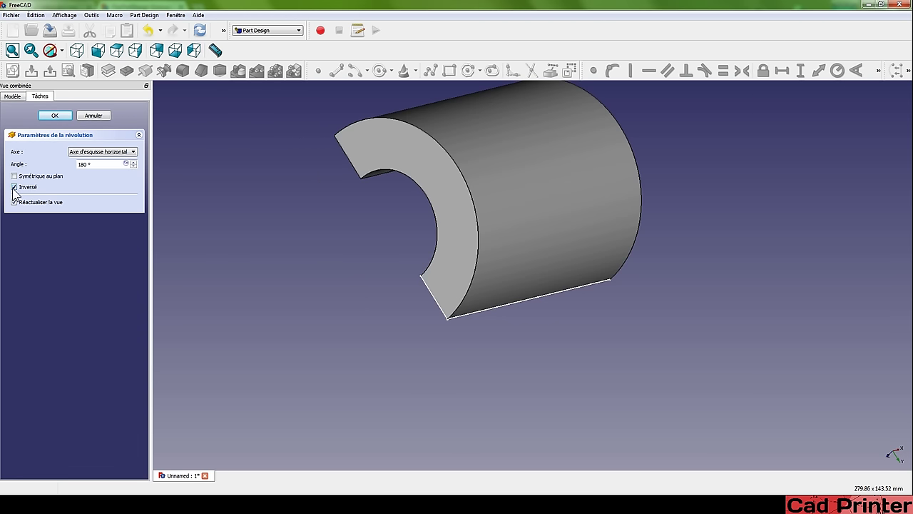
pyautogui.click(14, 188)
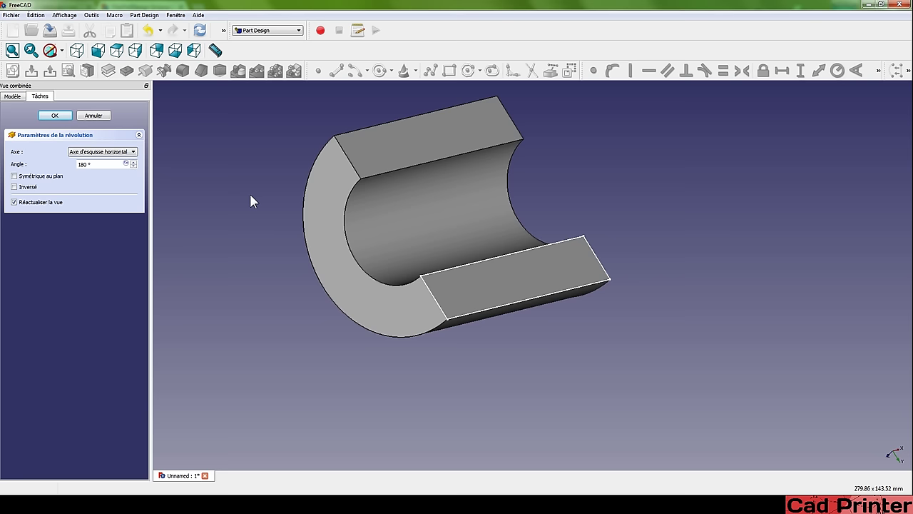
# Step: Accept the 180° revolution and orbit to a side view of the half tube
pyautogui.click(52, 118)
pyautogui.moveTo(426, 240); pyautogui.dragTo(702, 320, button='middle')
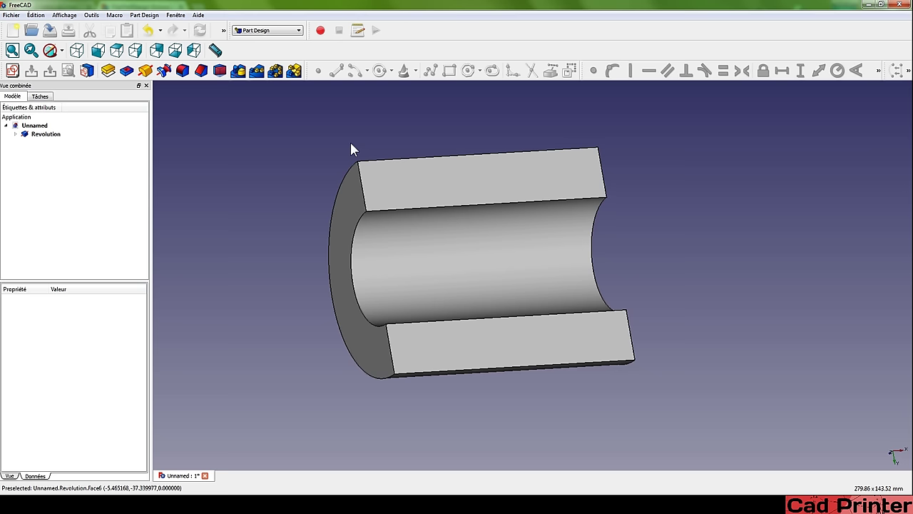
pyautogui.moveTo(342, 141); pyautogui.dragTo(487, 170, button='middle')
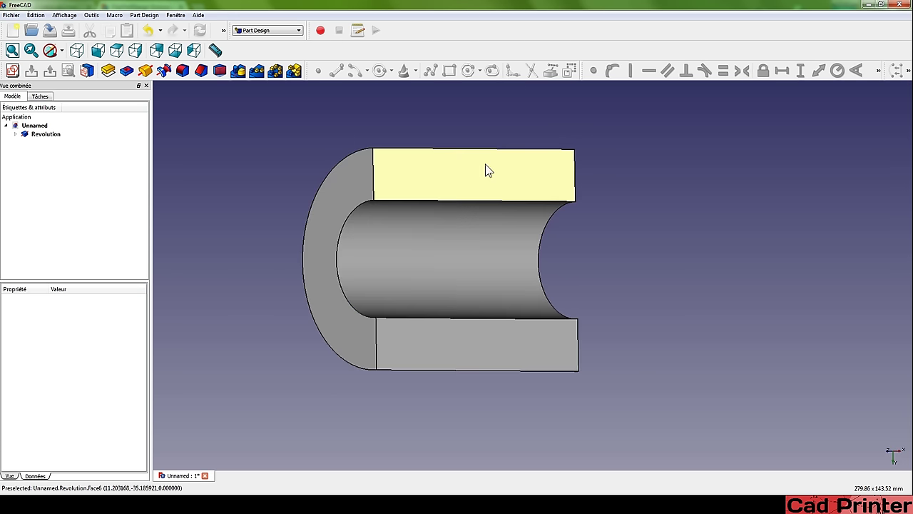
# Step: Start a new sketch on the half tube's flat top face
pyautogui.click(443, 158)
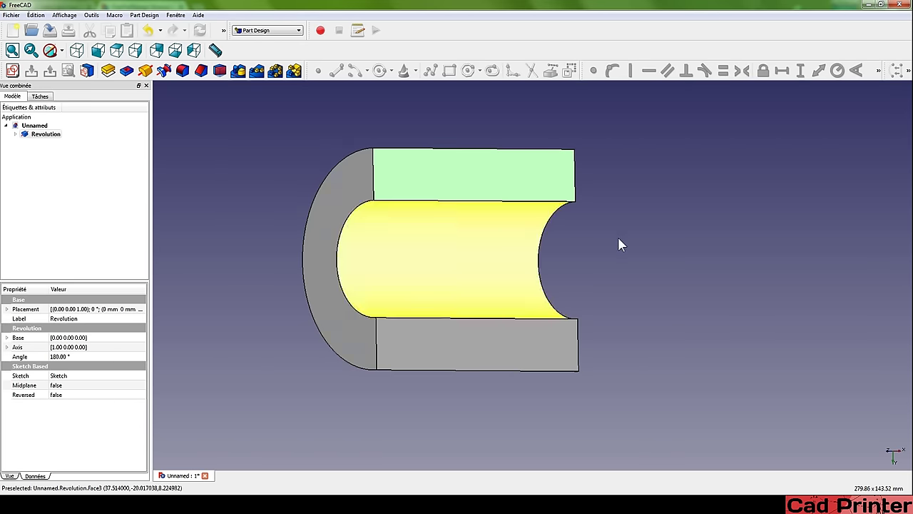
pyautogui.moveTo(620, 245)
pyautogui.mouseDown(button='middle')
pyautogui.moveTo(561, 308)
pyautogui.moveTo(473, 253)
pyautogui.mouseUp(button='middle')
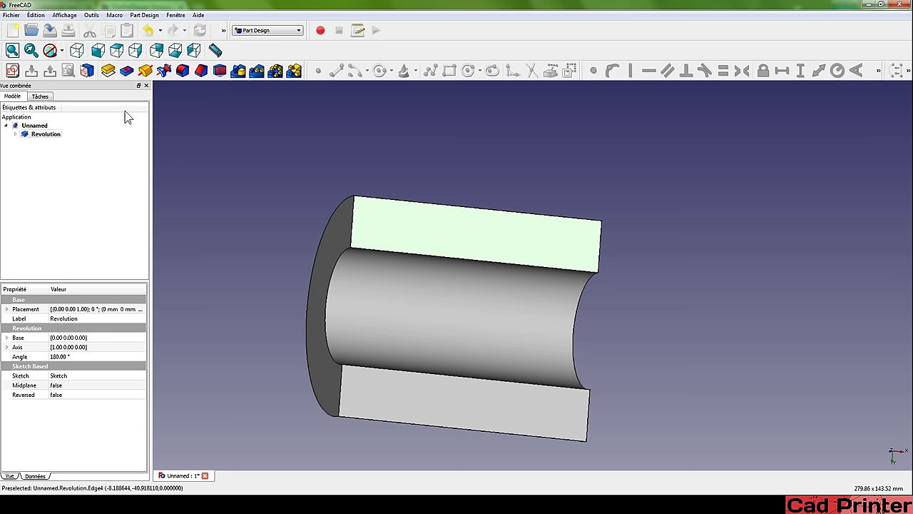
pyautogui.click(12, 71)
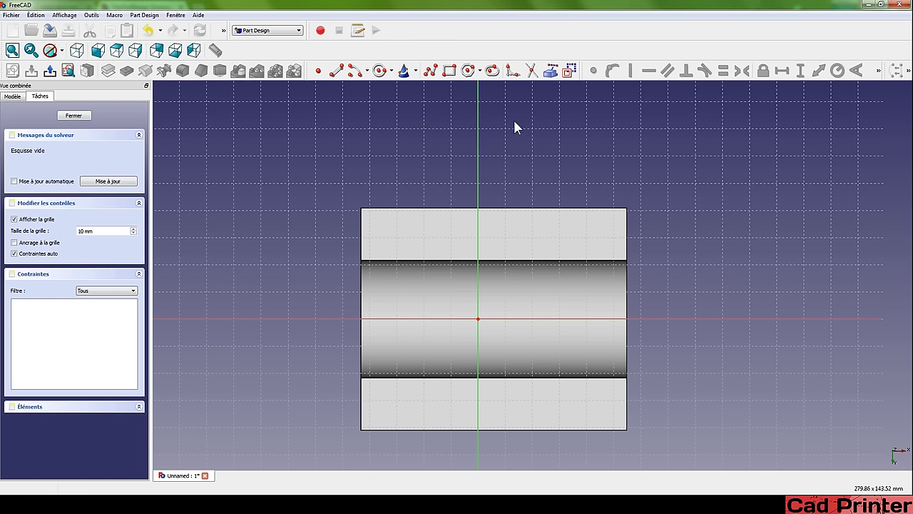
# Step: Draw a slot on the flat face and enlarge its end radius
pyautogui.click(494, 72)
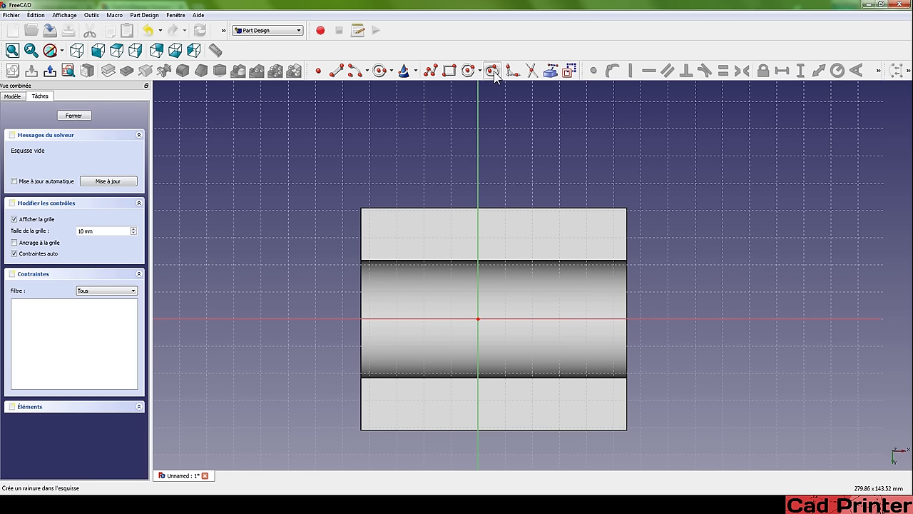
pyautogui.click(499, 228)
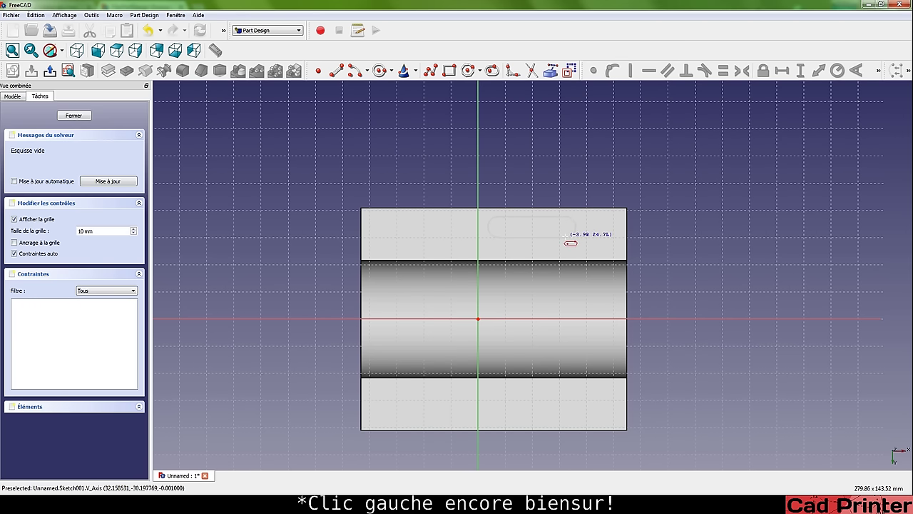
pyautogui.click(579, 236)
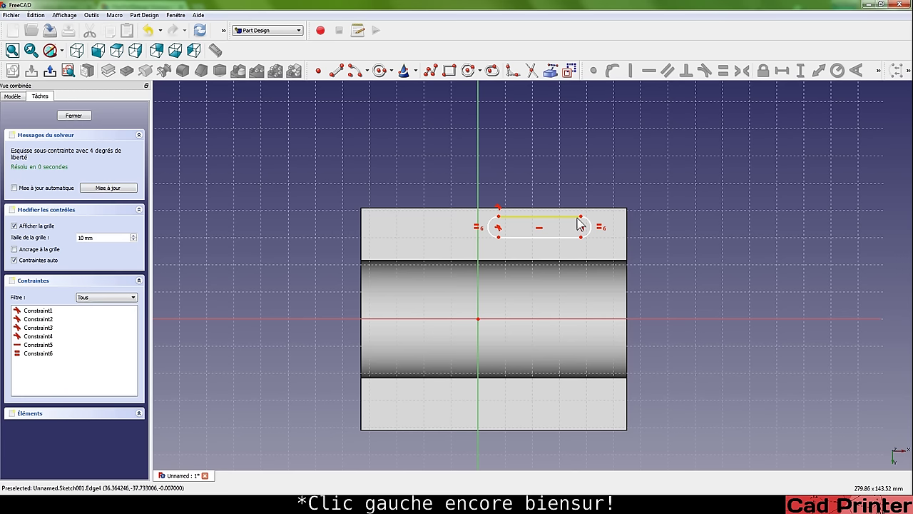
pyautogui.moveTo(581, 219); pyautogui.dragTo(578, 206)
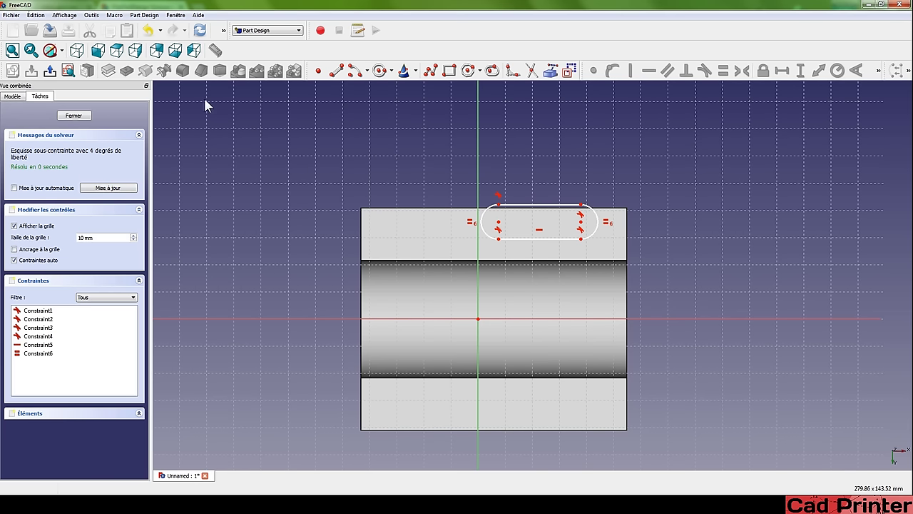
# Step: Shift the whole slot to the left and finish the sketch
pyautogui.moveTo(454, 169); pyautogui.dragTo(638, 283)
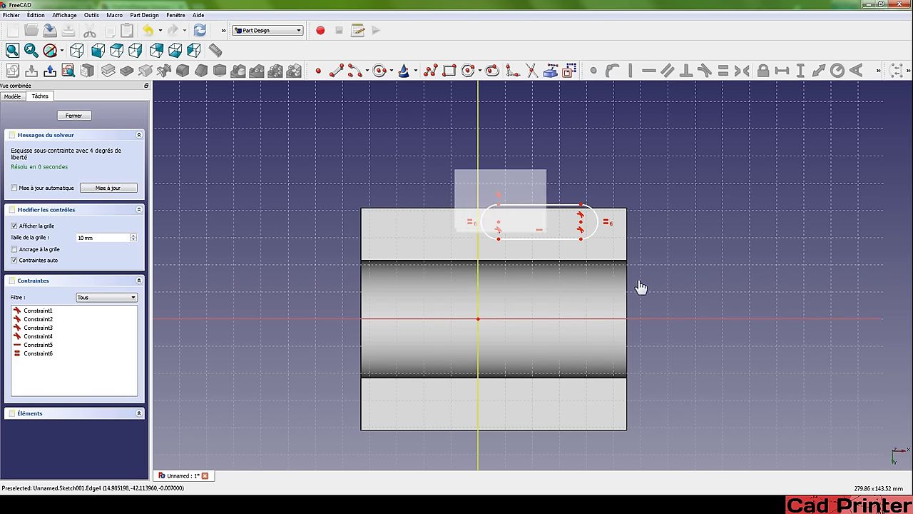
pyautogui.moveTo(540, 209); pyautogui.dragTo(463, 207)
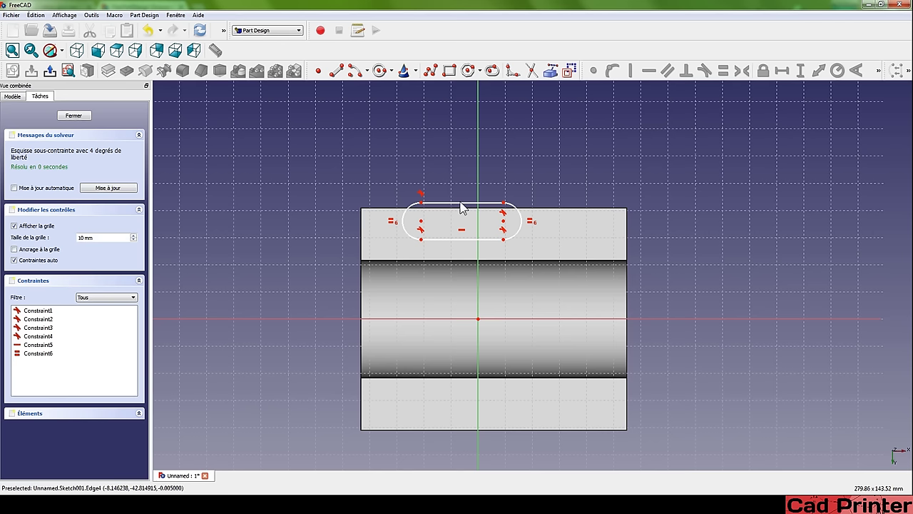
pyautogui.click(47, 71)
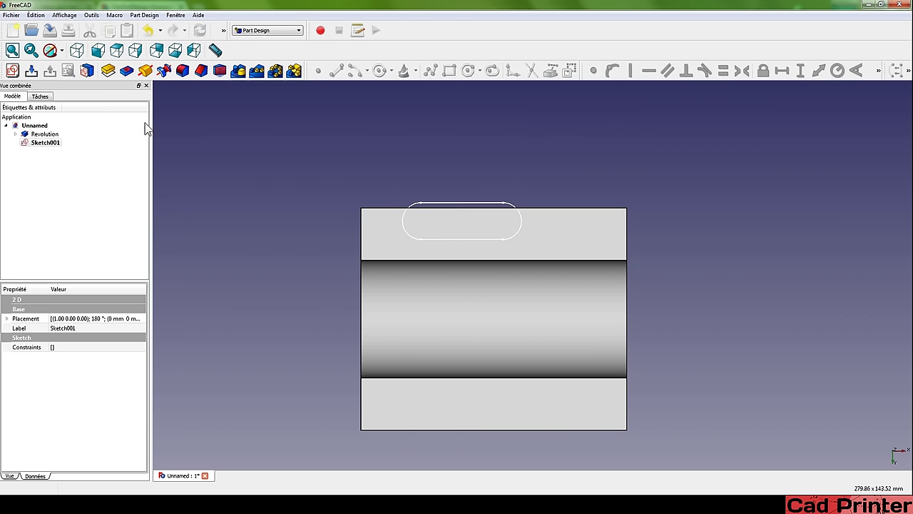
# Step: Cut a Groove from Sketch001 revolved 360° about the horizontal sketch axis
pyautogui.click(43, 134)
pyautogui.click(60, 143)
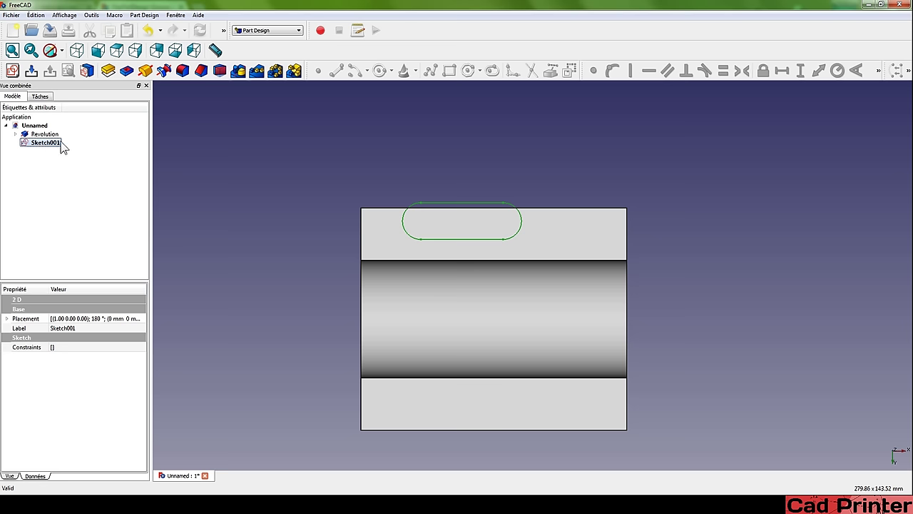
pyautogui.click(163, 71)
pyautogui.moveTo(493, 175)
pyautogui.mouseDown(button='middle')
pyautogui.moveTo(496, 205)
pyautogui.moveTo(540, 224)
pyautogui.moveTo(513, 272)
pyautogui.moveTo(535, 265)
pyautogui.mouseUp(button='middle')
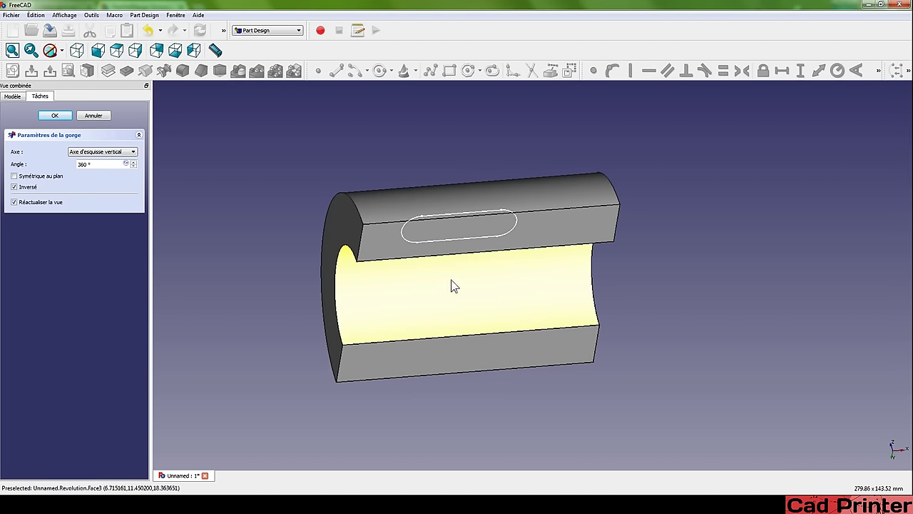
pyautogui.click(87, 152)
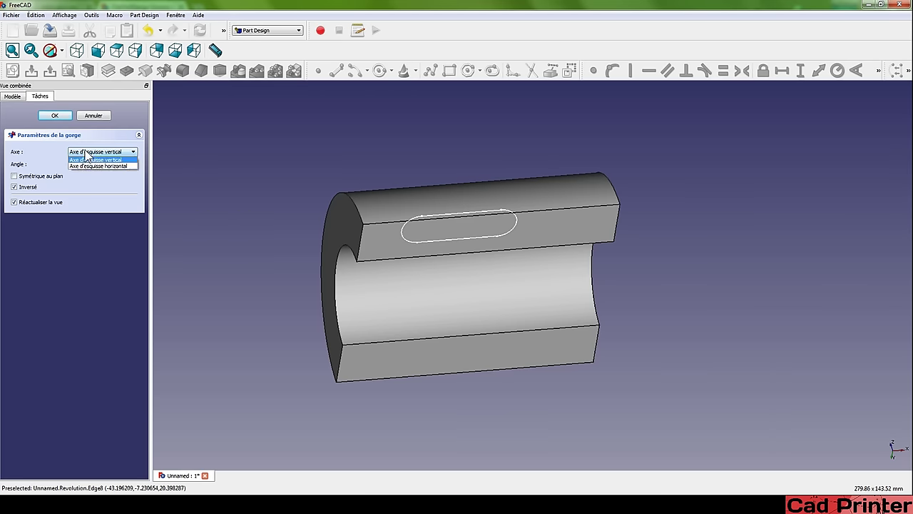
pyautogui.click(83, 165)
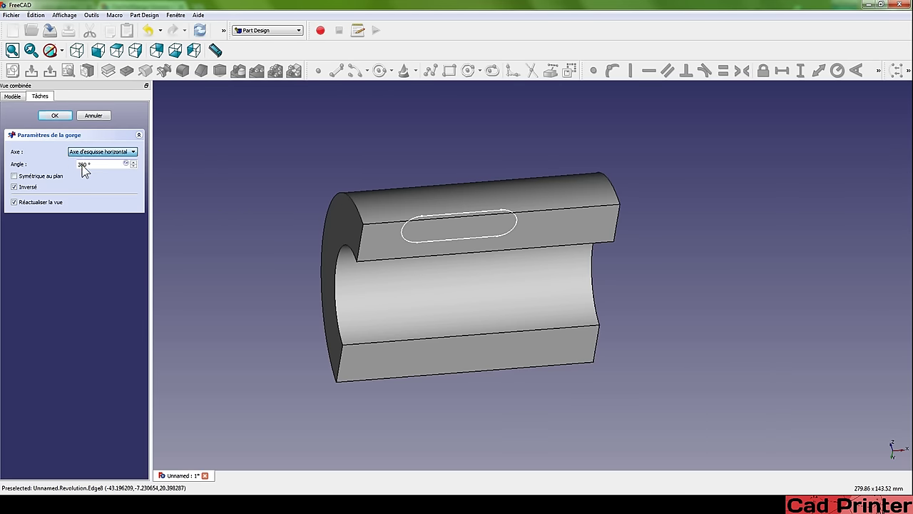
pyautogui.moveTo(414, 140); pyautogui.dragTo(412, 201, button='middle')
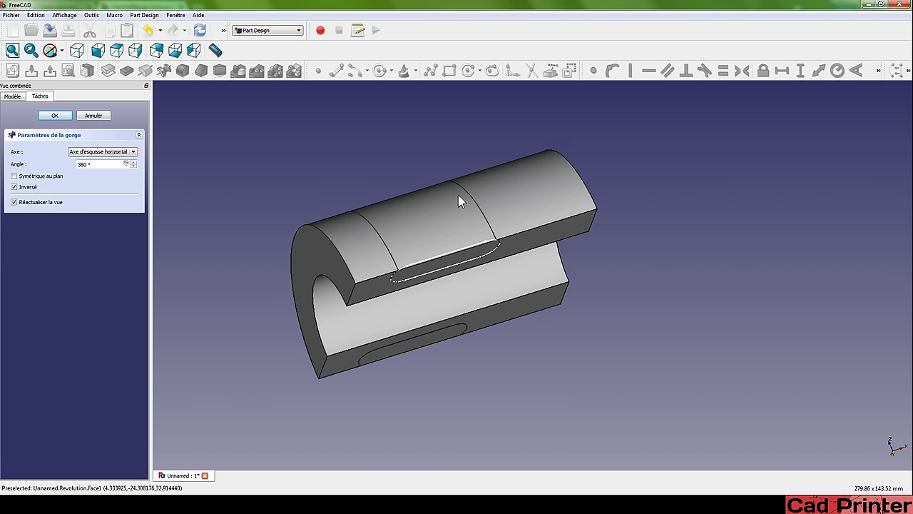
pyautogui.click(56, 116)
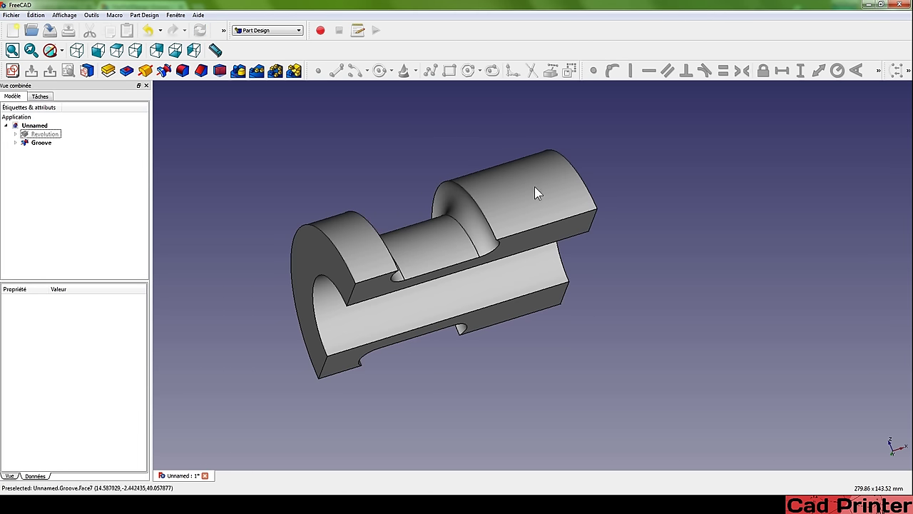
pyautogui.moveTo(542, 319)
pyautogui.mouseDown(button='middle')
pyautogui.moveTo(598, 250)
pyautogui.moveTo(559, 193)
pyautogui.moveTo(524, 271)
pyautogui.moveTo(628, 281)
pyautogui.moveTo(682, 230)
pyautogui.moveTo(587, 245)
pyautogui.moveTo(464, 233)
pyautogui.moveTo(547, 249)
pyautogui.mouseUp(button='middle')
pyautogui.moveTo(542, 294)
pyautogui.mouseDown(button='middle')
pyautogui.moveTo(331, 312)
pyautogui.moveTo(476, 285)
pyautogui.mouseUp(button='middle')
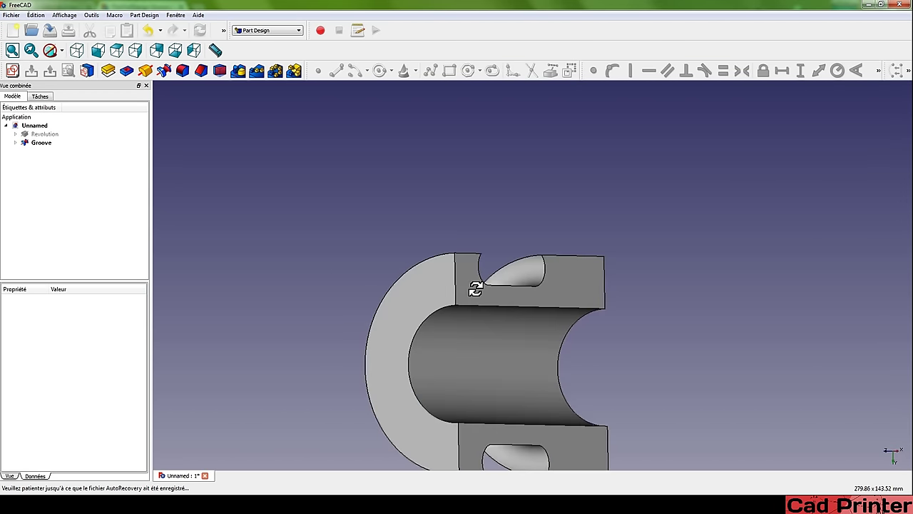
pyautogui.moveTo(524, 251)
pyautogui.mouseDown(button='middle')
pyautogui.moveTo(623, 308)
pyautogui.moveTo(495, 309)
pyautogui.moveTo(457, 347)
pyautogui.mouseUp(button='middle')
pyautogui.moveTo(623, 378)
pyautogui.mouseDown(button='middle')
pyautogui.moveTo(611, 391)
pyautogui.moveTo(592, 387)
pyautogui.moveTo(476, 327)
pyautogui.moveTo(439, 323)
pyautogui.mouseUp(button='middle')
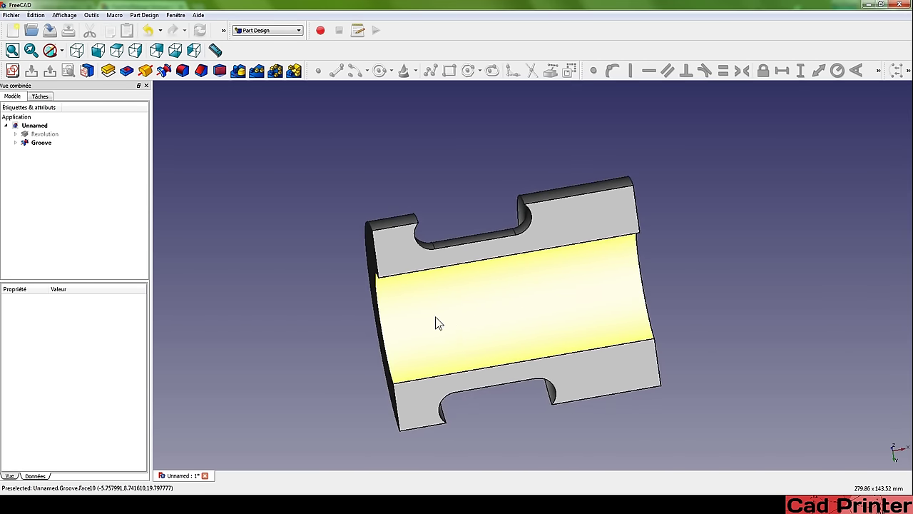
pyautogui.click(15, 143)
# Step: In Sketch001, draw a diagonal line through the origin and make it construction geometry
pyautogui.doubleClick(40, 152)
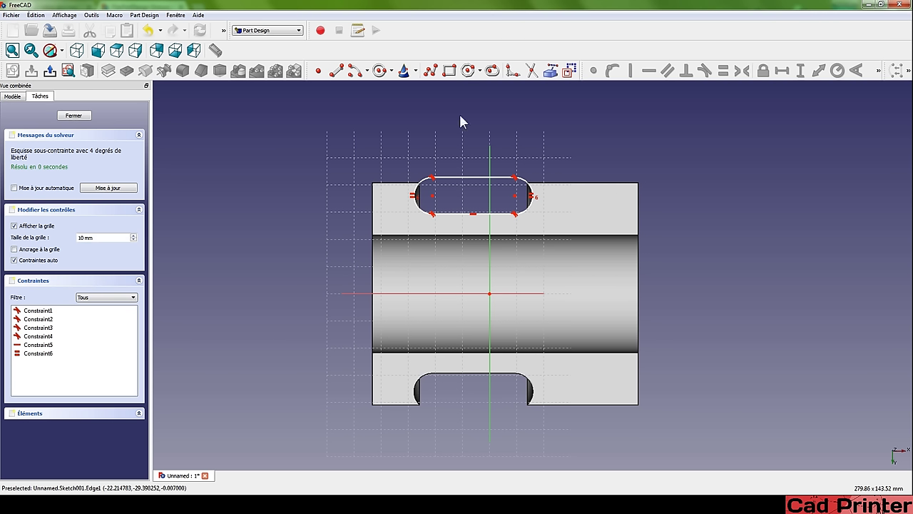
pyautogui.click(337, 70)
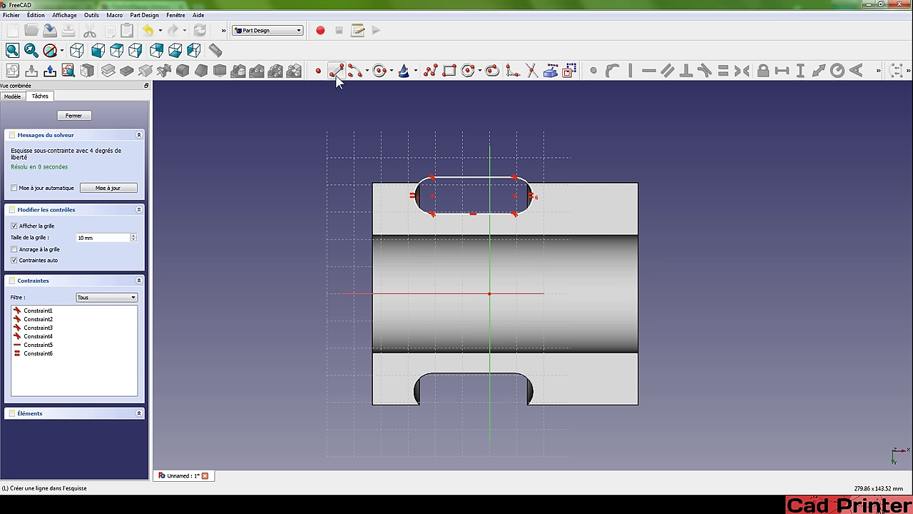
pyautogui.click(355, 360)
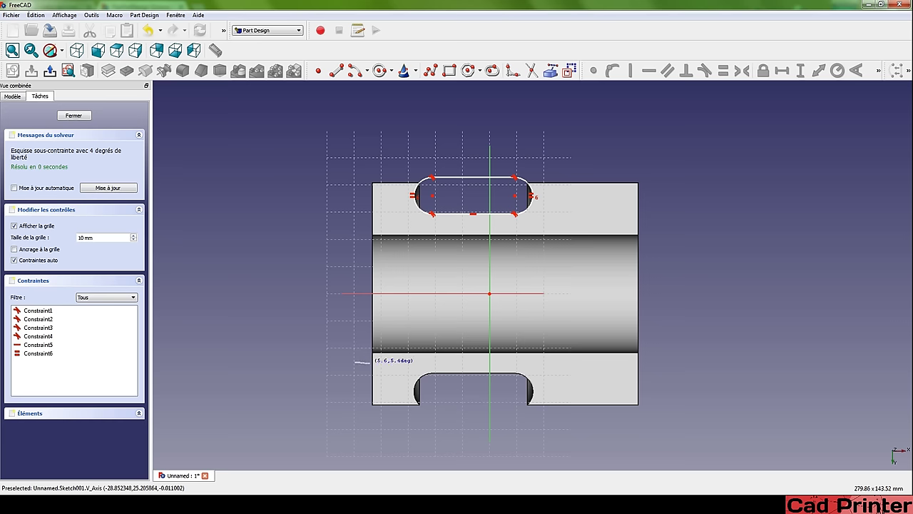
pyautogui.click(670, 199)
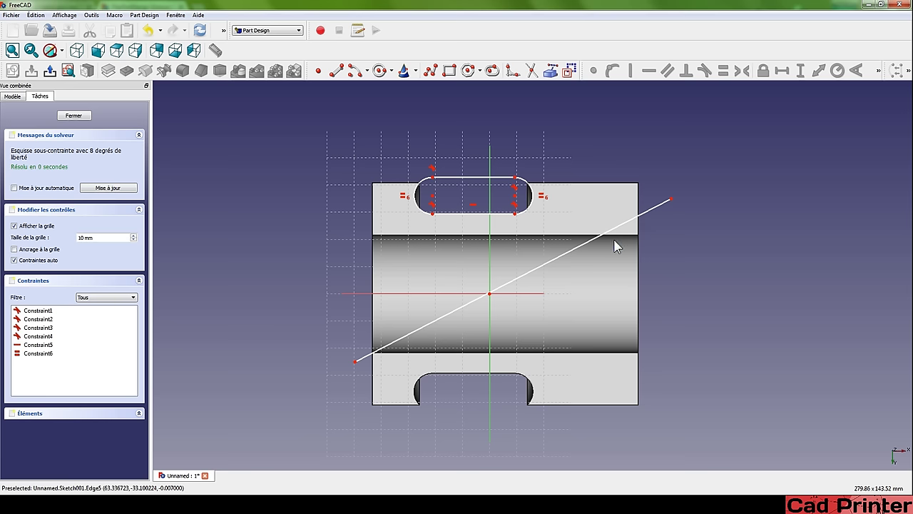
pyautogui.click(592, 242)
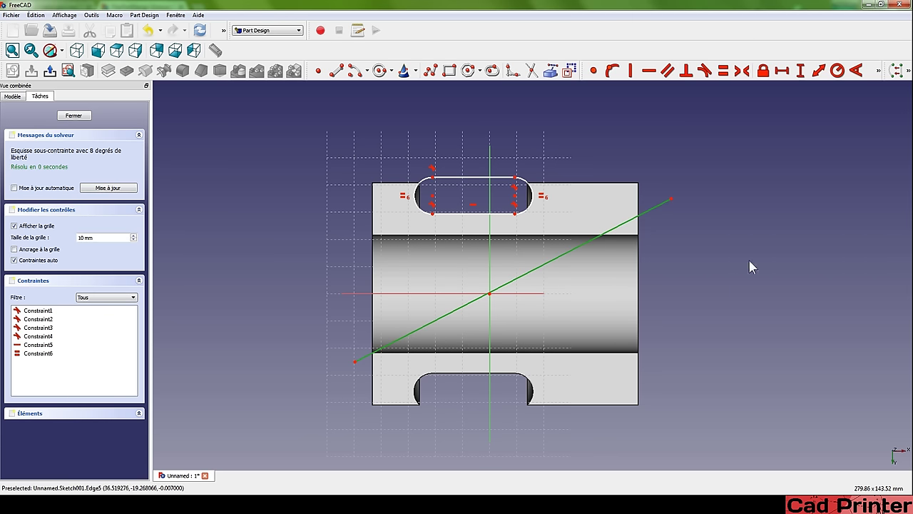
pyautogui.click(570, 72)
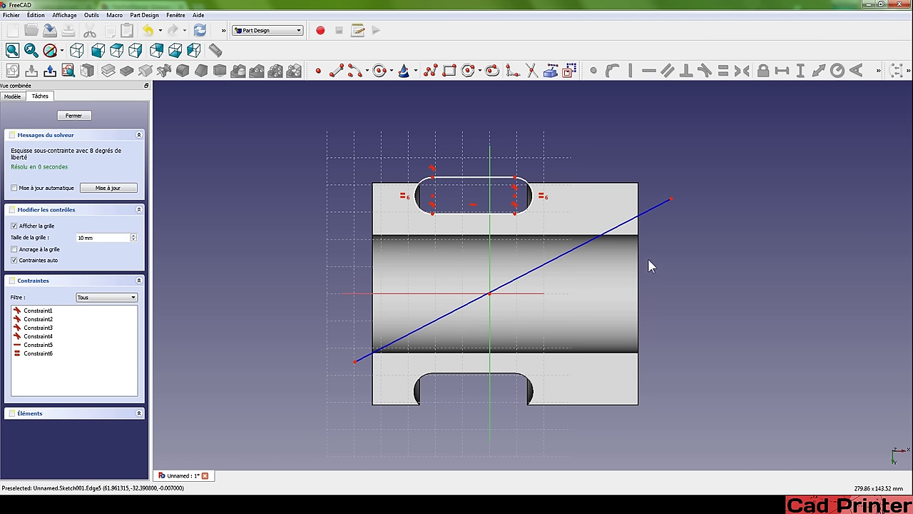
# Step: Constrain the construction line at 30° to the horizontal axis
pyautogui.click(532, 271)
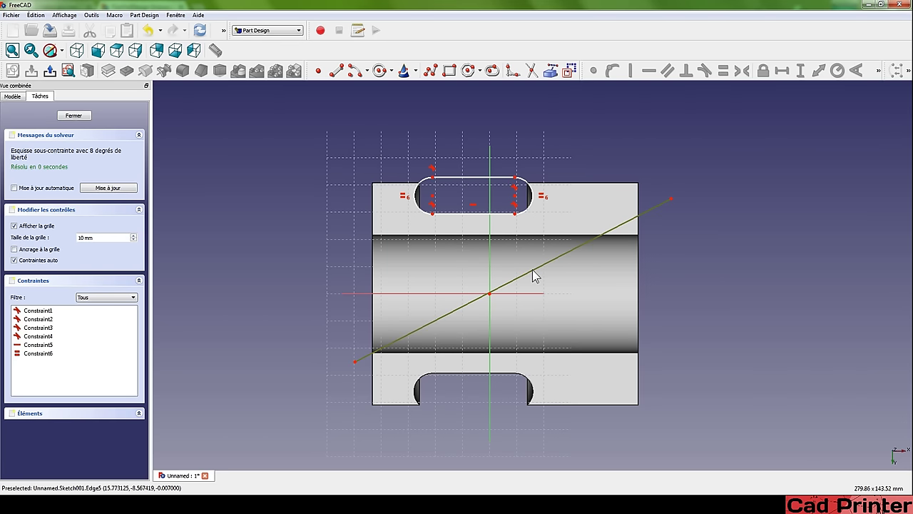
pyautogui.click(532, 296)
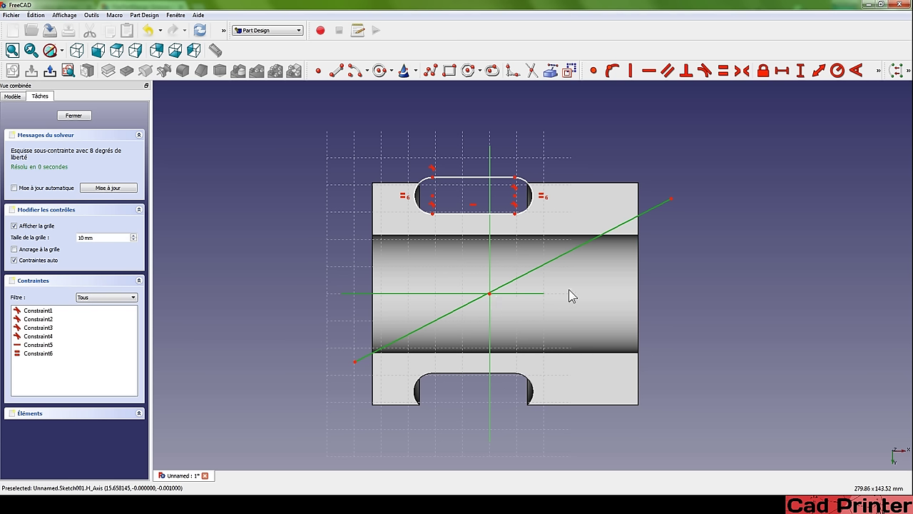
pyautogui.click(859, 78)
pyautogui.moveTo(438, 217)
pyautogui.mouseDown()
pyautogui.moveTo(300, 181)
pyautogui.moveTo(275, 164)
pyautogui.mouseUp()
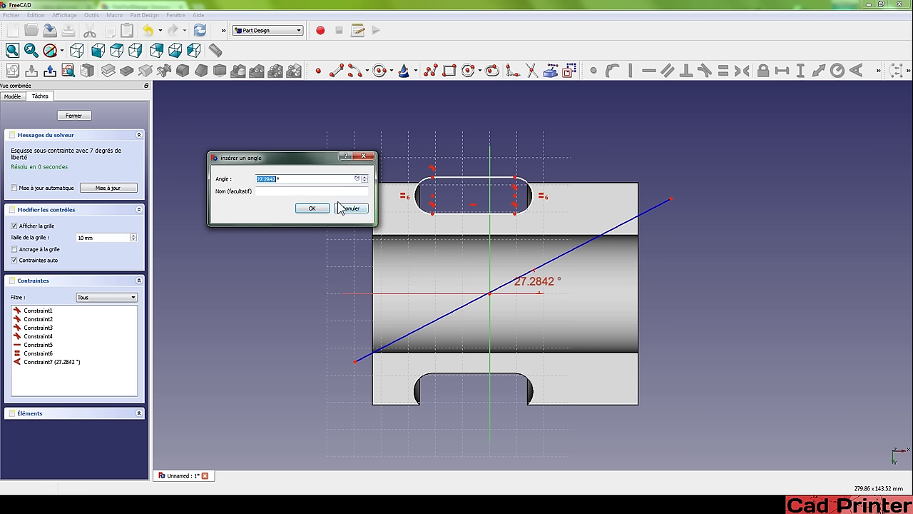
pyautogui.write('30')
pyautogui.click(303, 207)
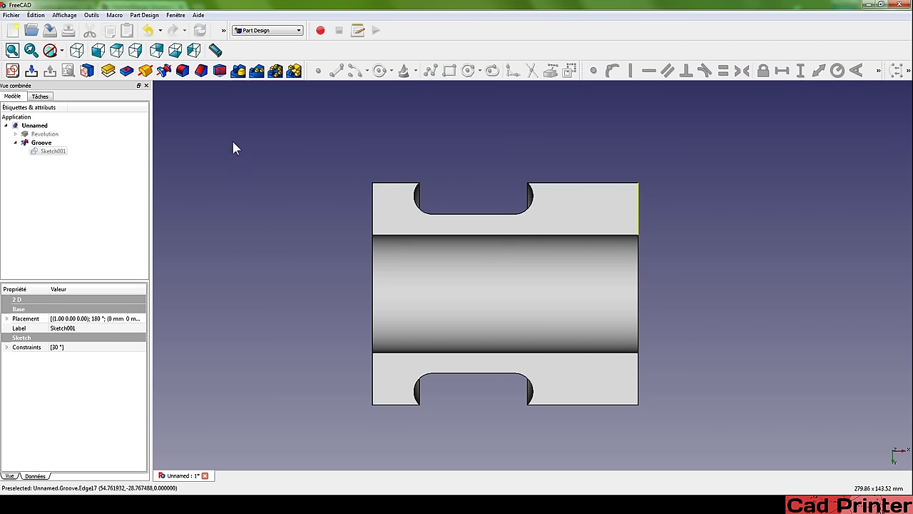
# Step: Switch the Groove's axis to Sketch axis 0, the inclined construction line, and accept
pyautogui.doubleClick(33, 143)
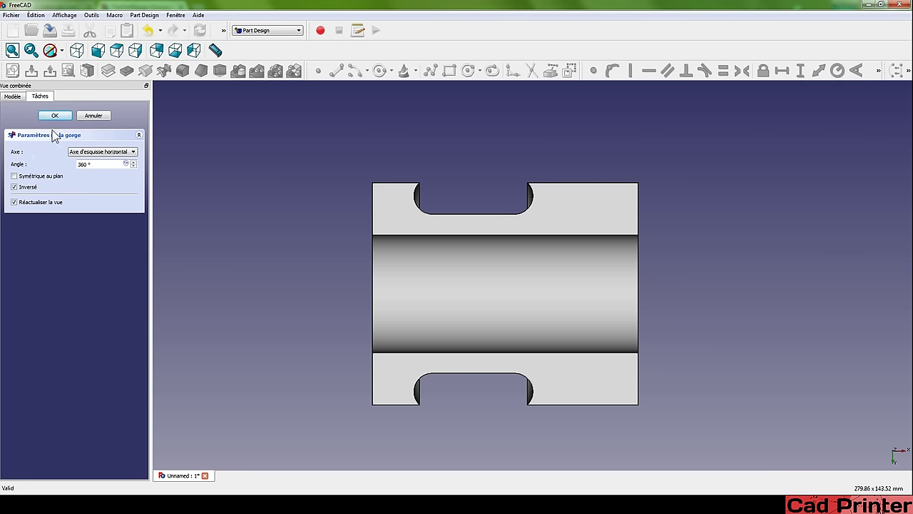
pyautogui.click(92, 154)
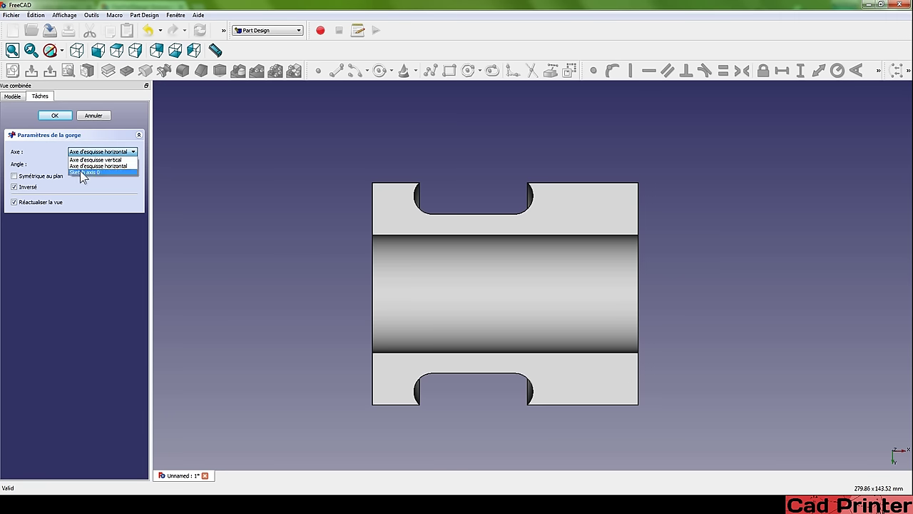
pyautogui.click(80, 172)
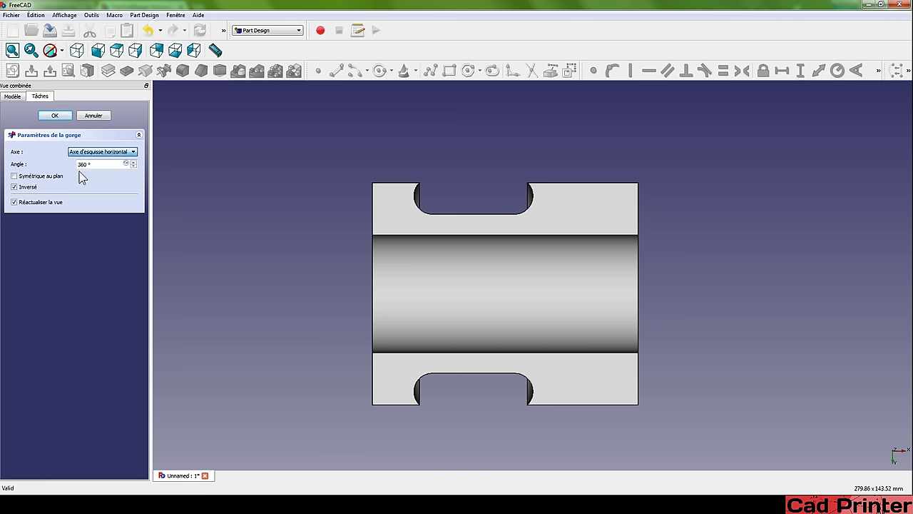
pyautogui.click(57, 118)
pyautogui.moveTo(637, 302)
pyautogui.mouseDown(button='middle')
pyautogui.moveTo(628, 342)
pyautogui.moveTo(768, 360)
pyautogui.moveTo(756, 349)
pyautogui.moveTo(611, 332)
pyautogui.moveTo(589, 306)
pyautogui.moveTo(674, 371)
pyautogui.moveTo(777, 385)
pyautogui.moveTo(887, 374)
pyautogui.moveTo(326, 241)
pyautogui.moveTo(282, 253)
pyautogui.mouseUp(button='middle')
# Step: Orbit the part to inspect the finished slanted groove
pyautogui.rightClick(283, 253)
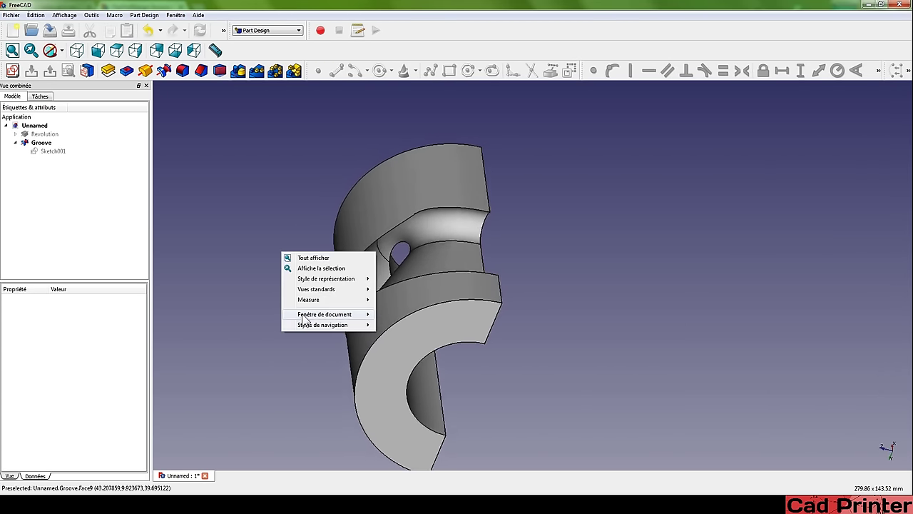
pyautogui.moveTo(304, 319)
pyautogui.mouseDown(button='middle')
pyautogui.moveTo(220, 326)
pyautogui.moveTo(318, 356)
pyautogui.moveTo(540, 259)
pyautogui.mouseUp(button='middle')
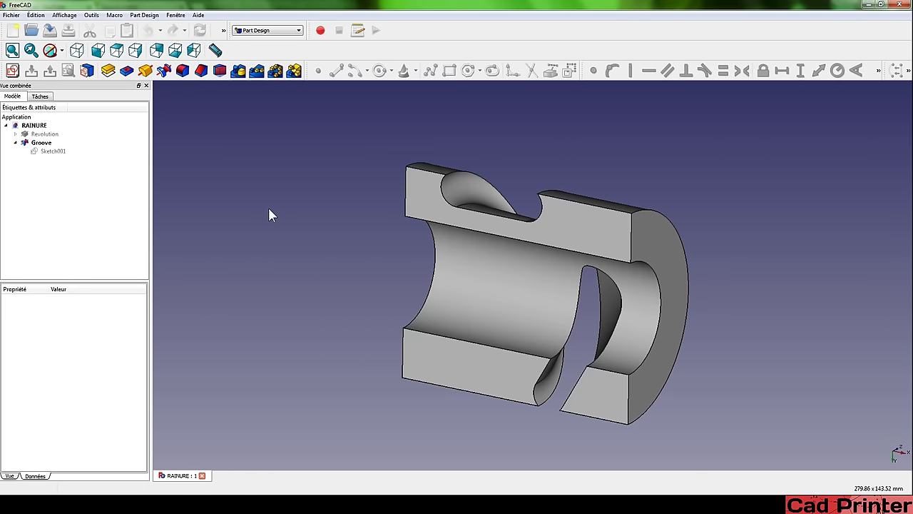